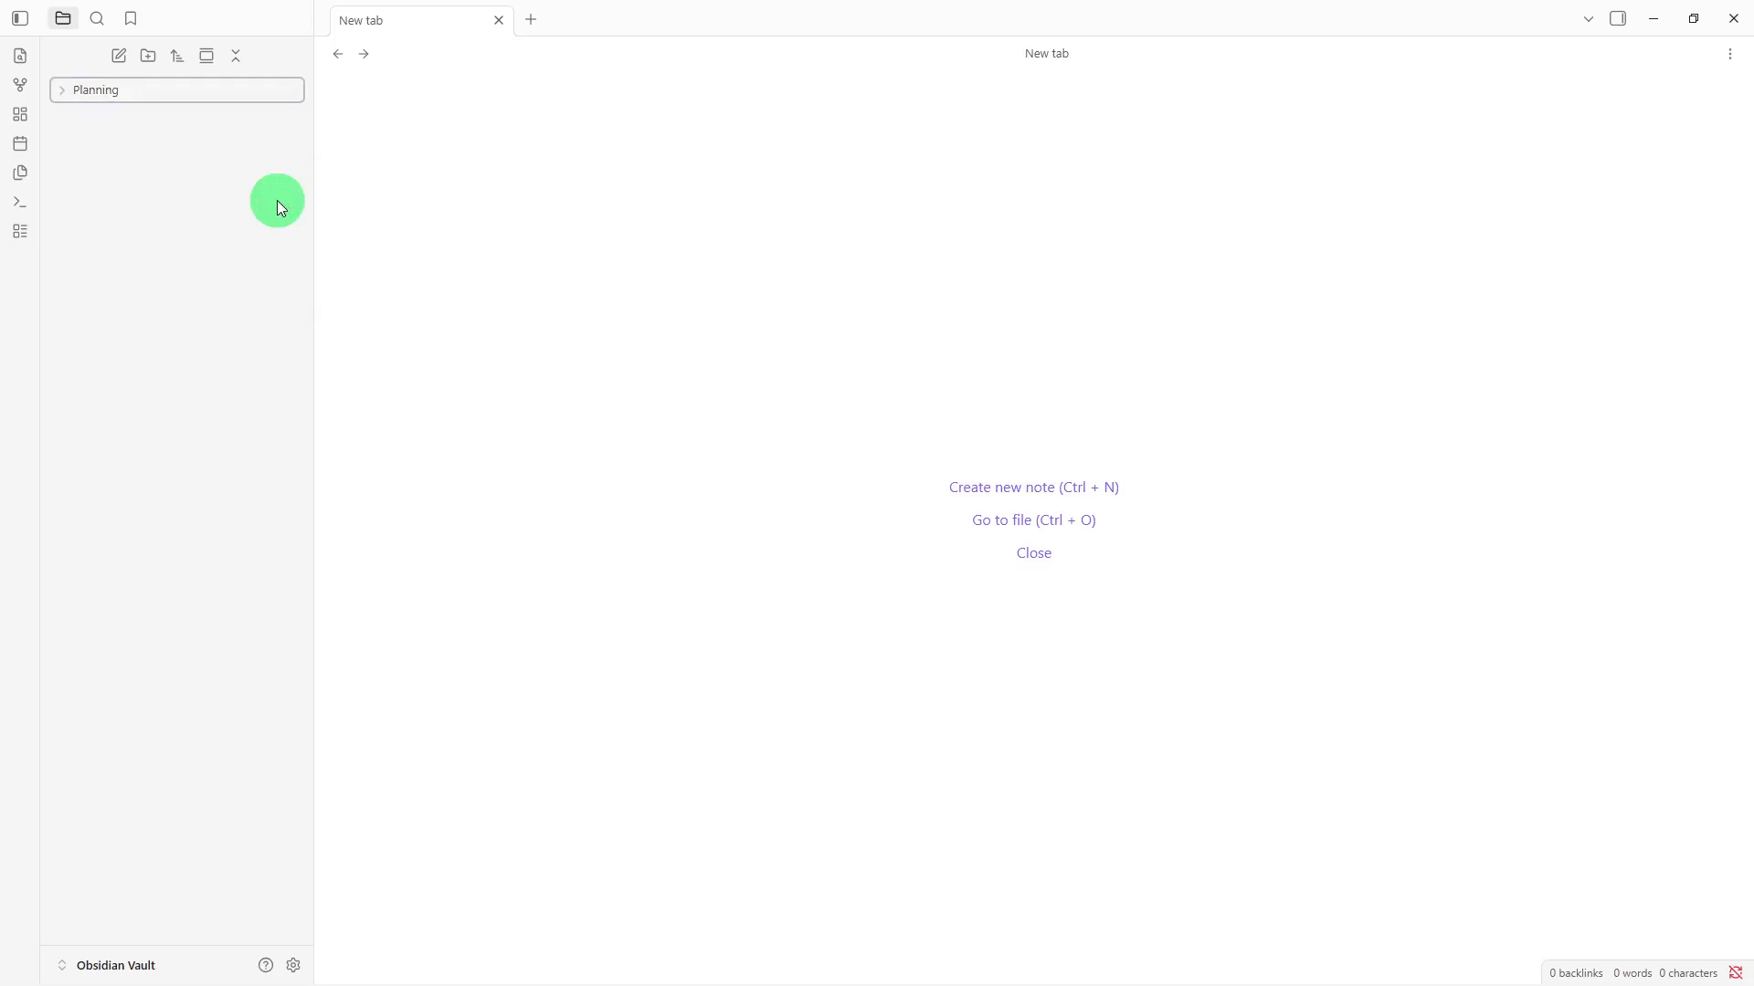
- Create a new folder named Production at the root of the vault
right_click(280, 208)
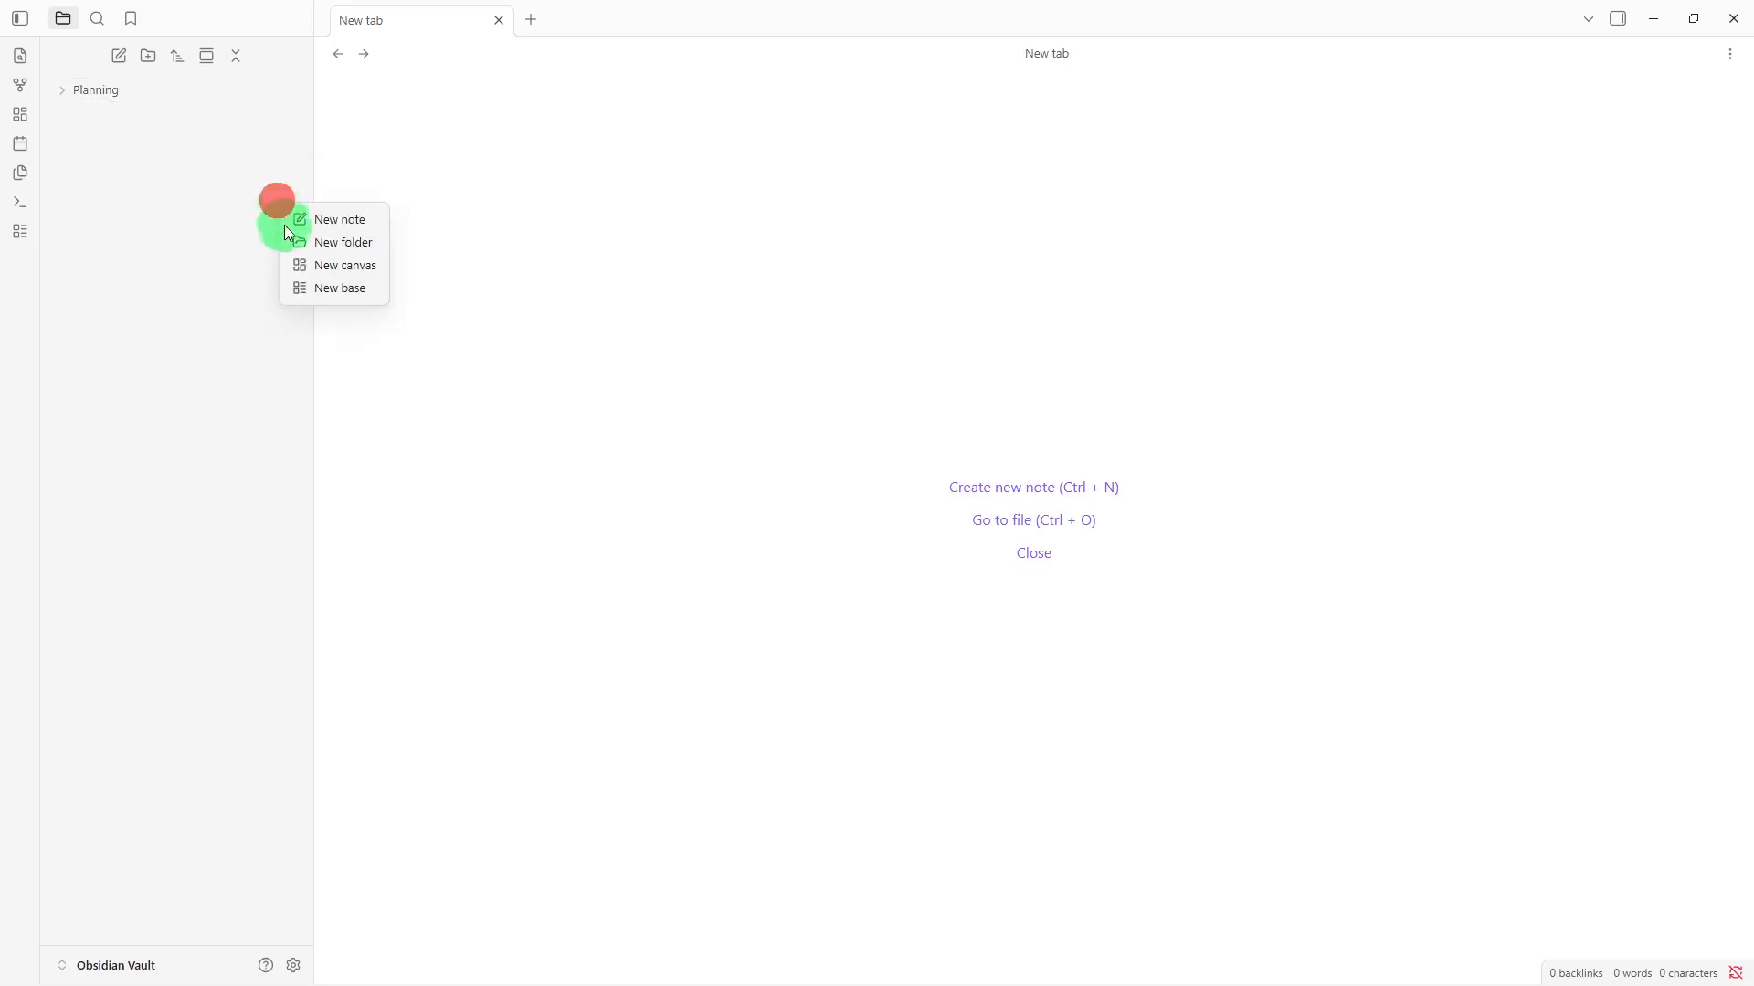
left_click(289, 244)
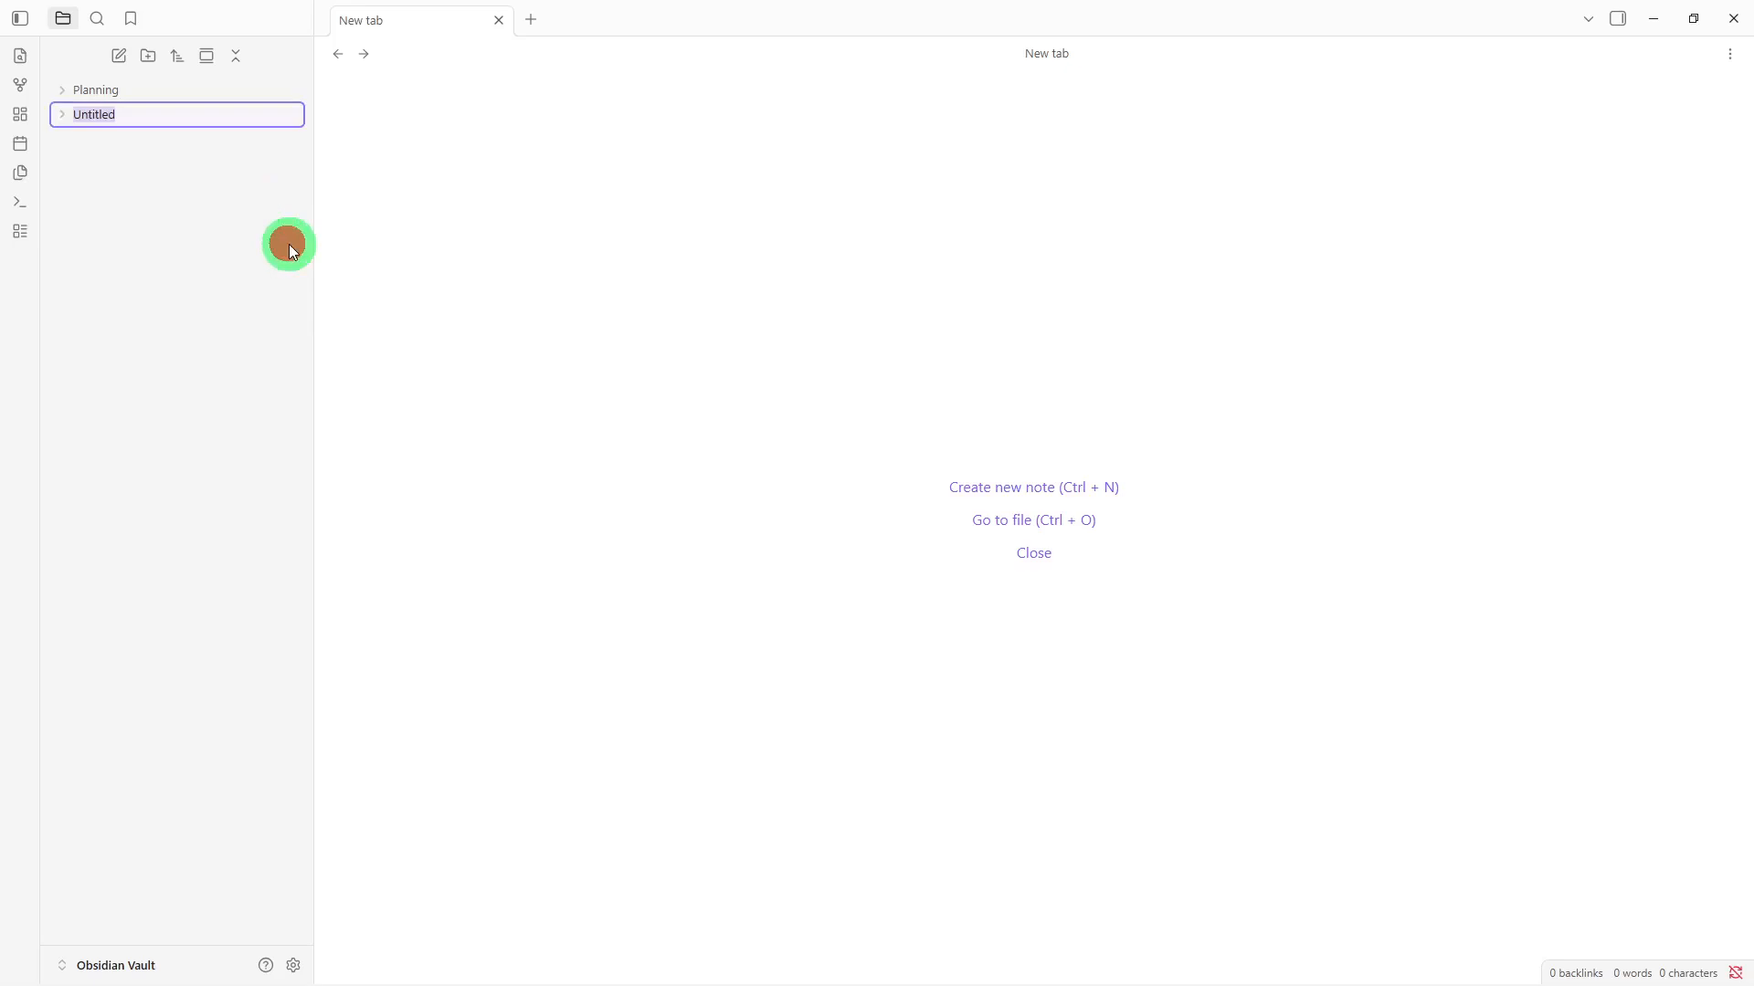
type("Production")
key("Return")
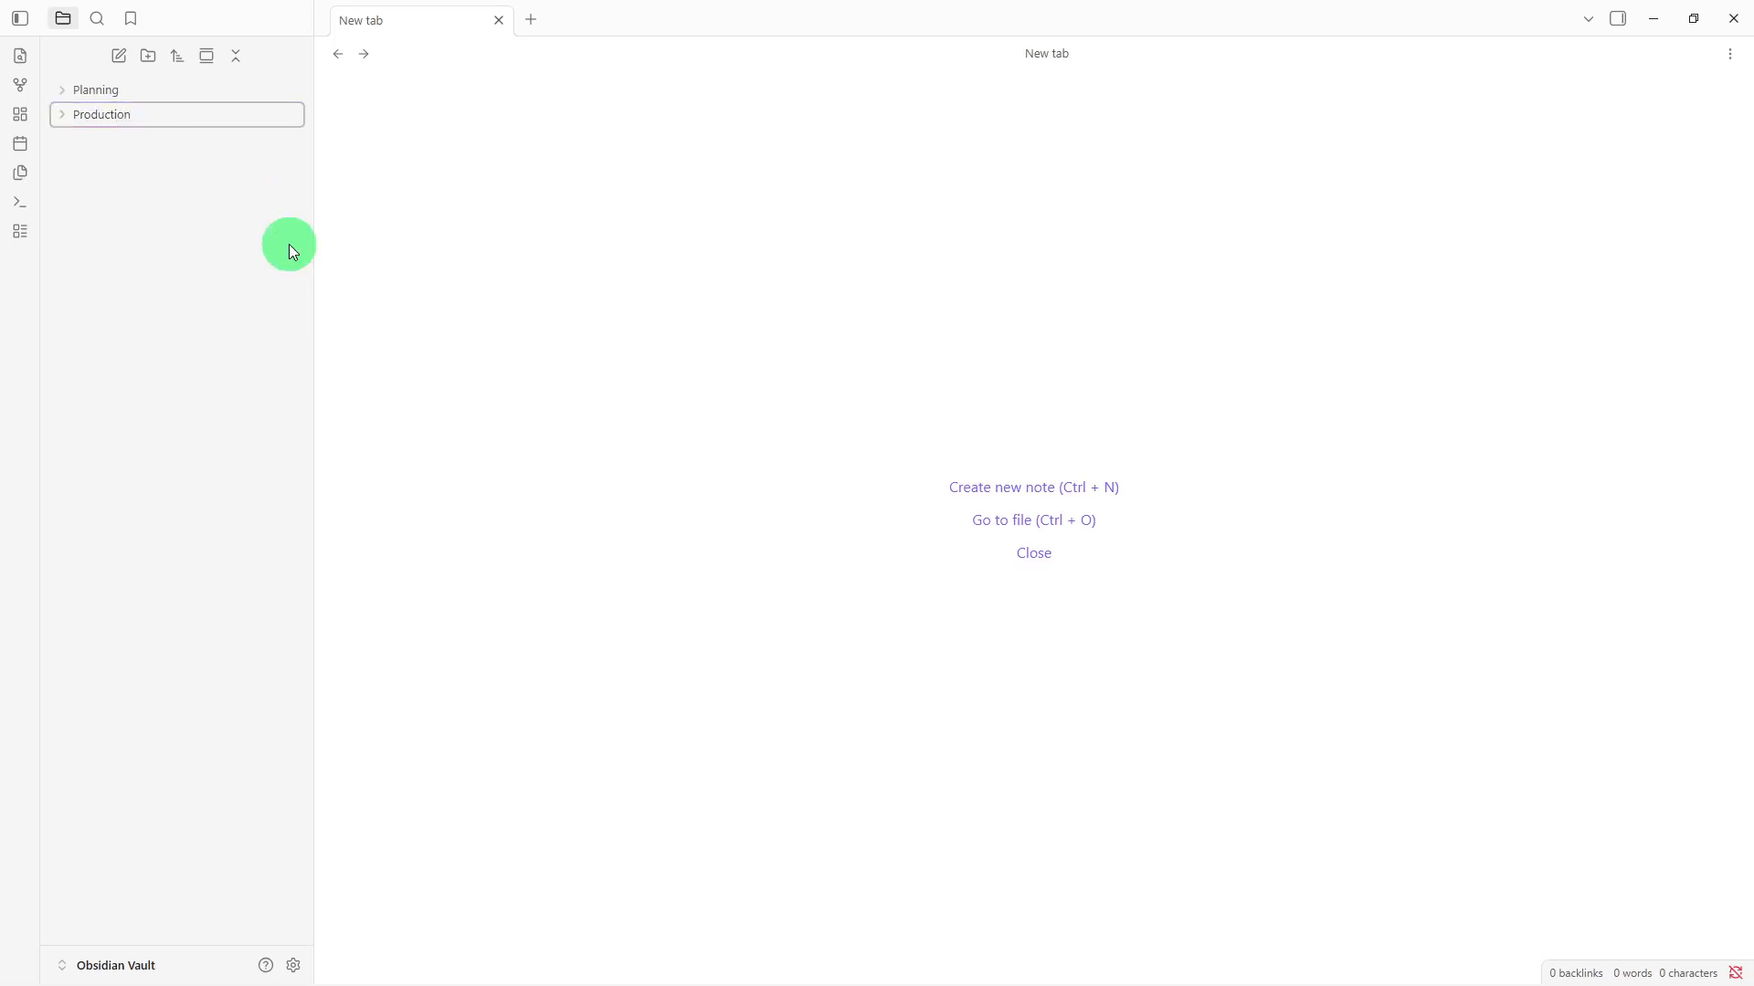
- Create another root-level folder named Archive
right_click(289, 244)
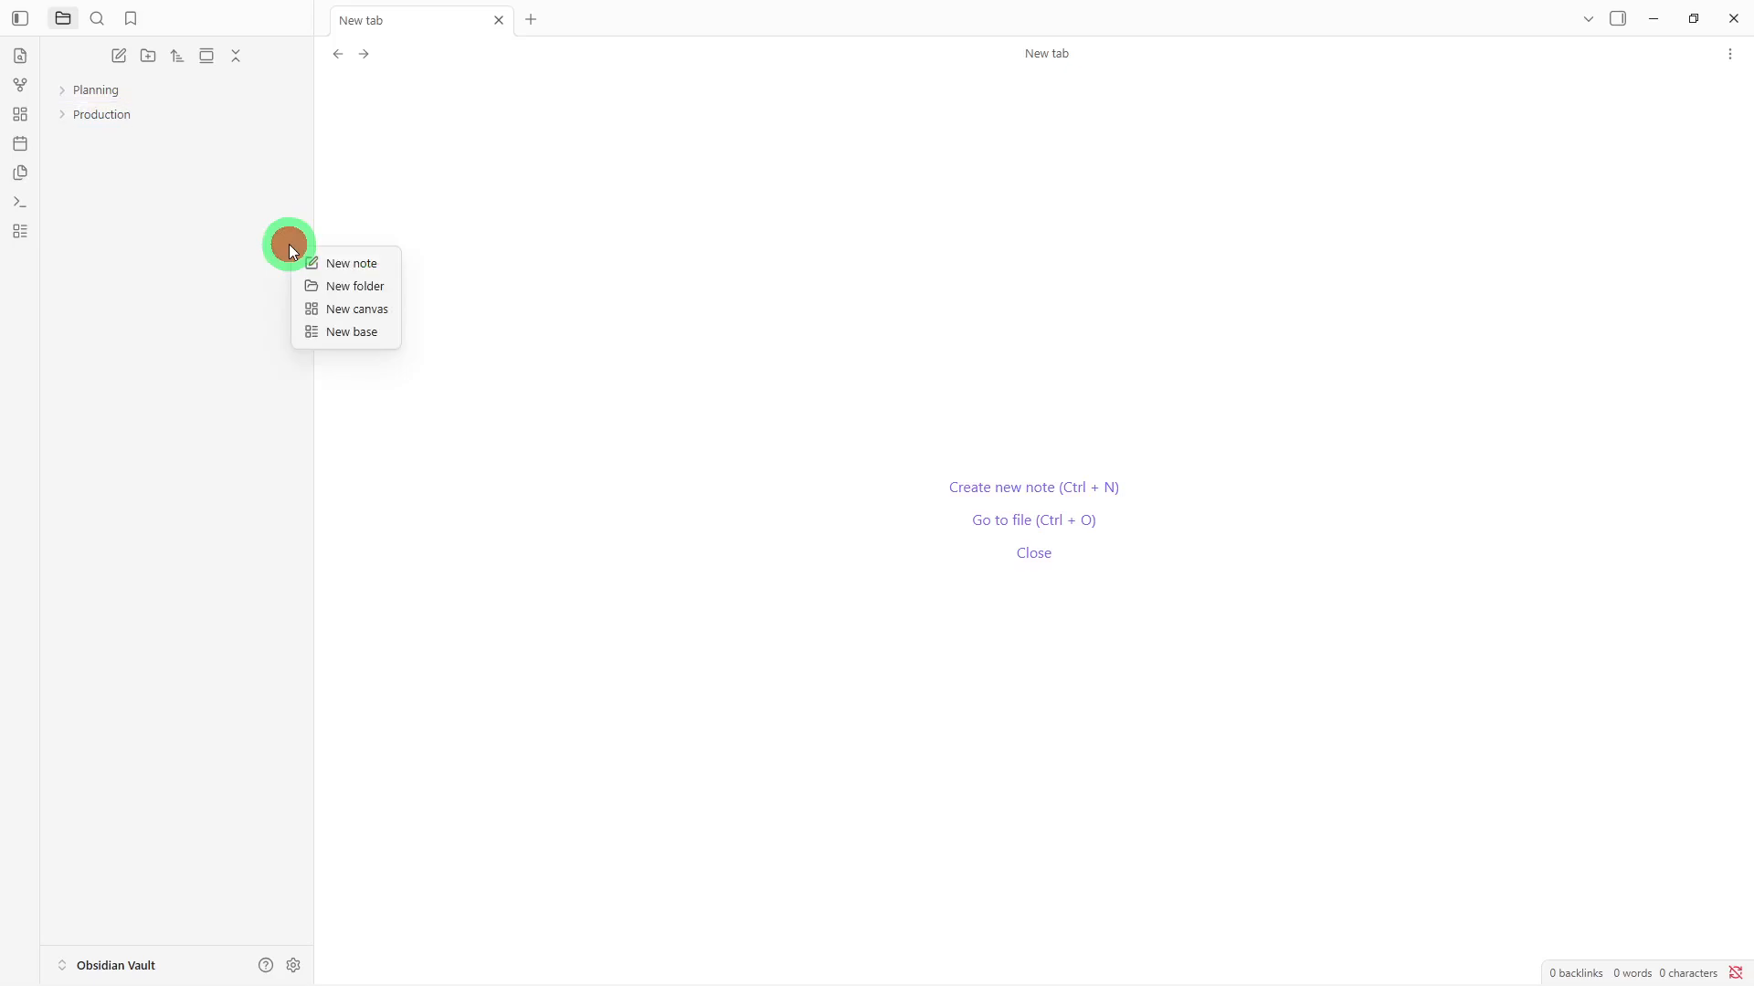
left_click(312, 290)
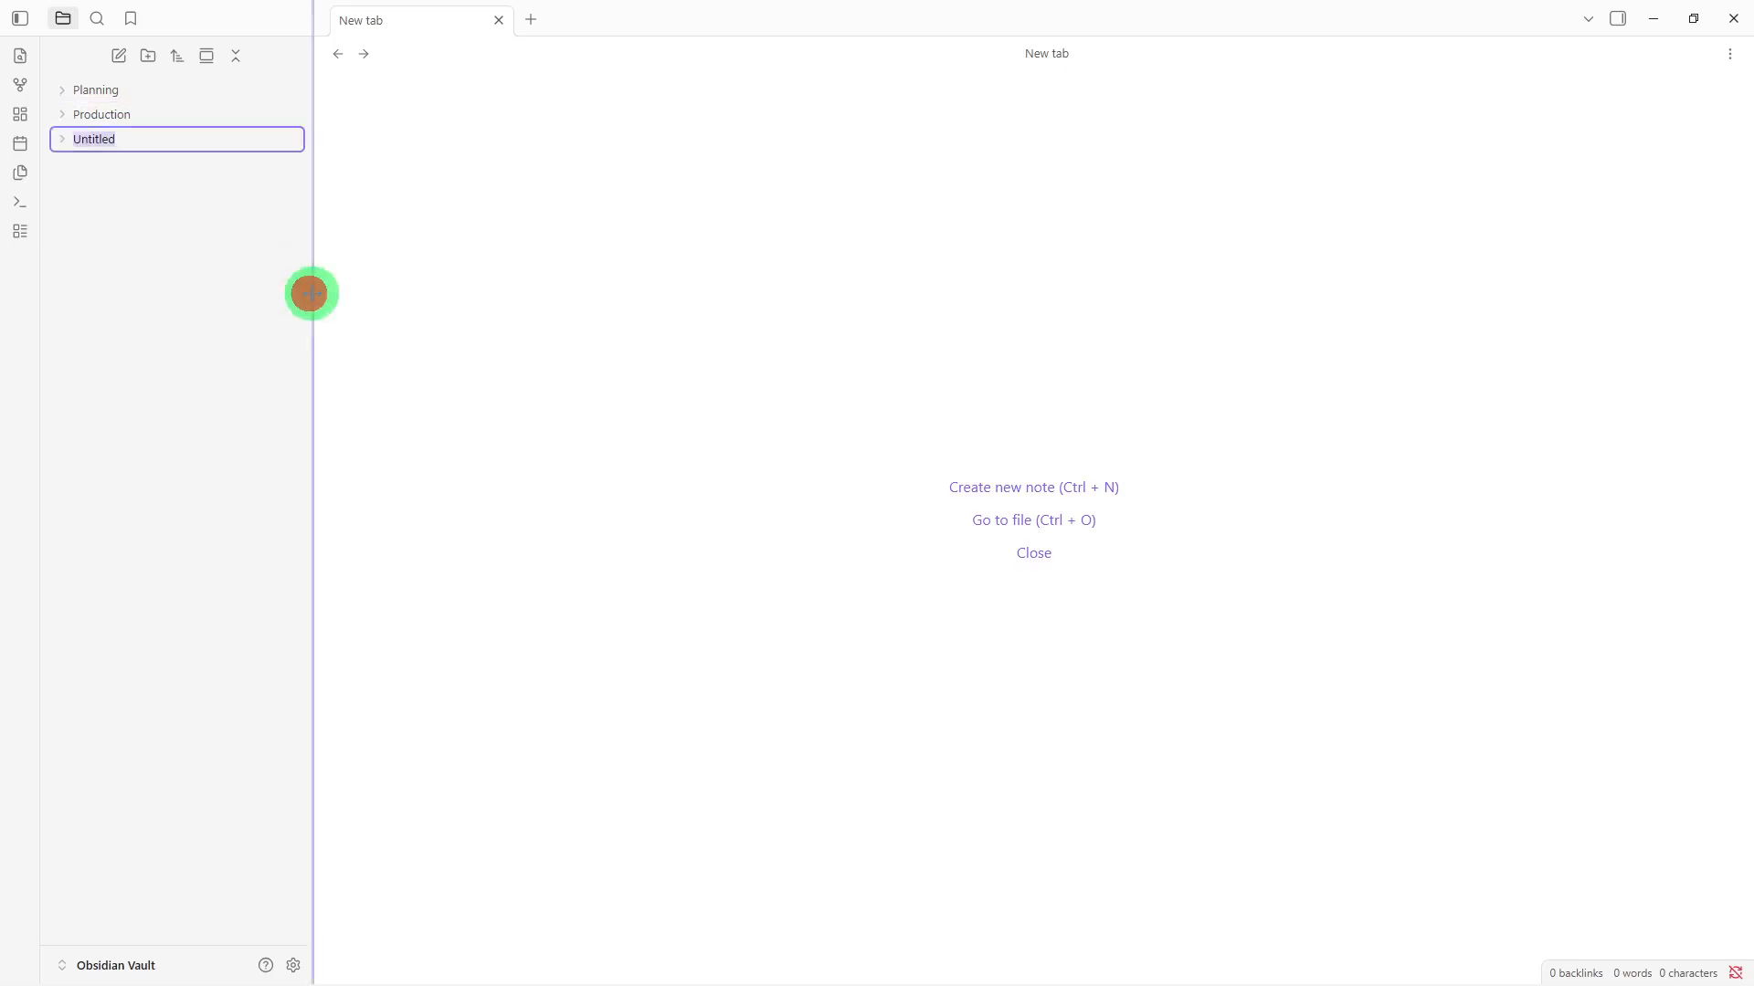
key("BackSpace")
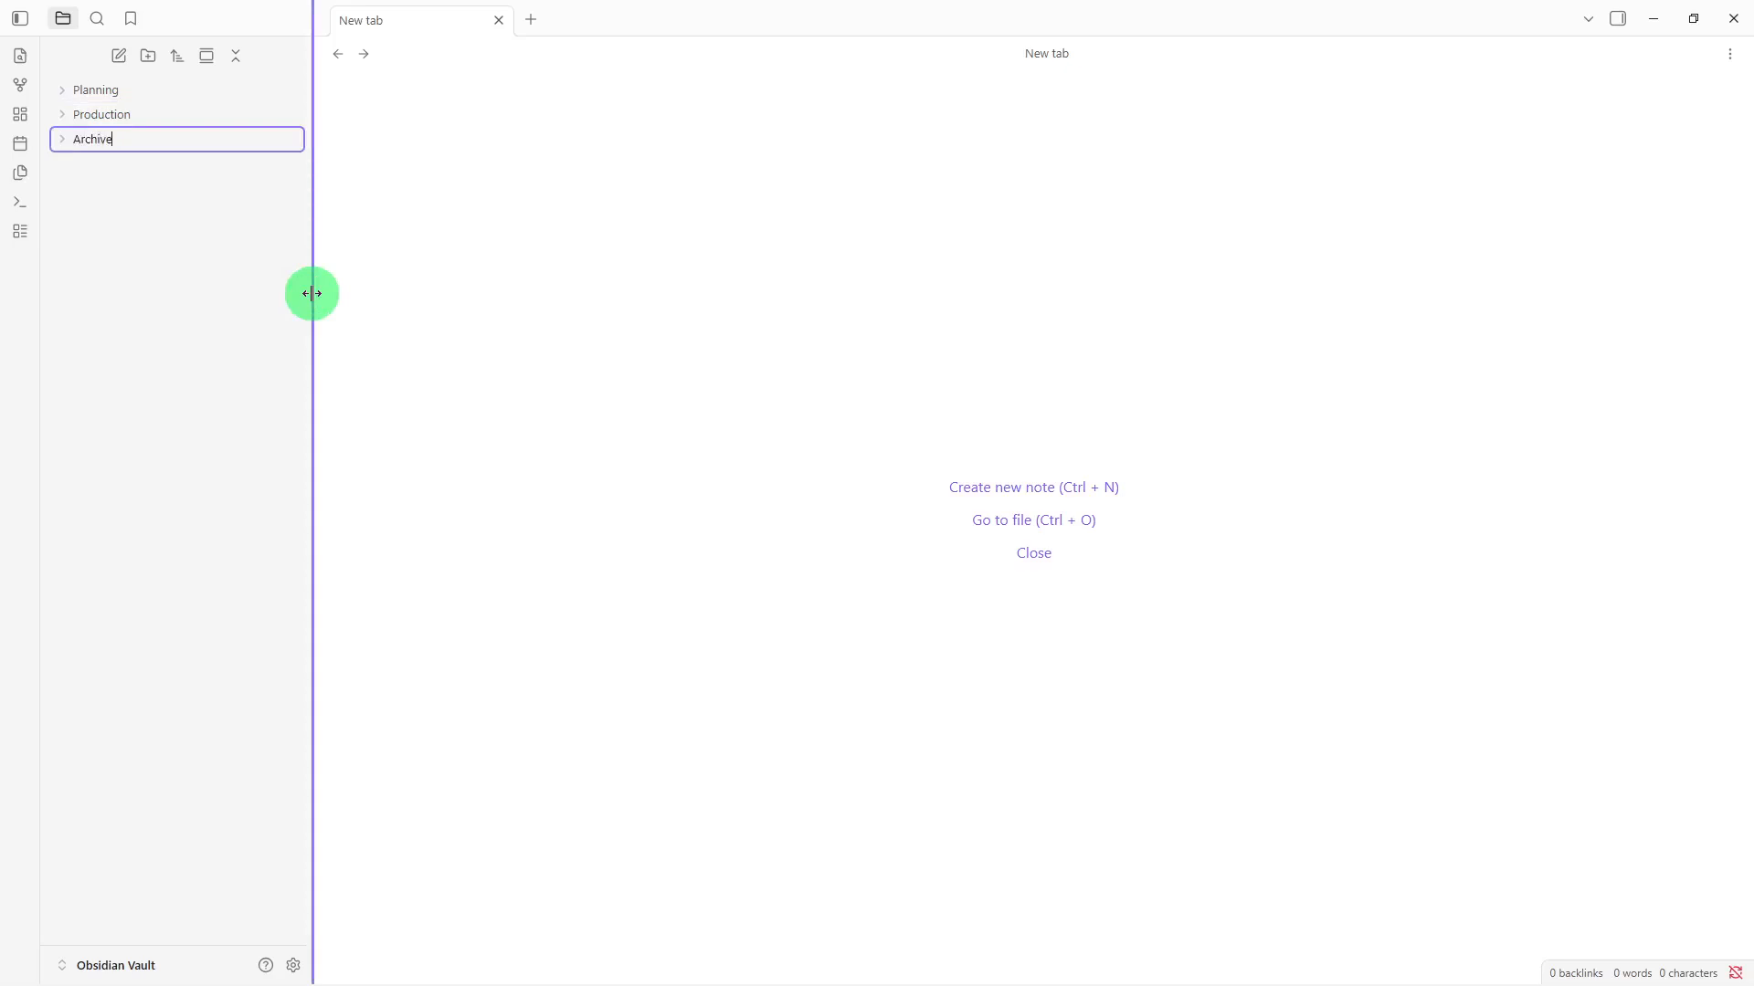
key("Return")
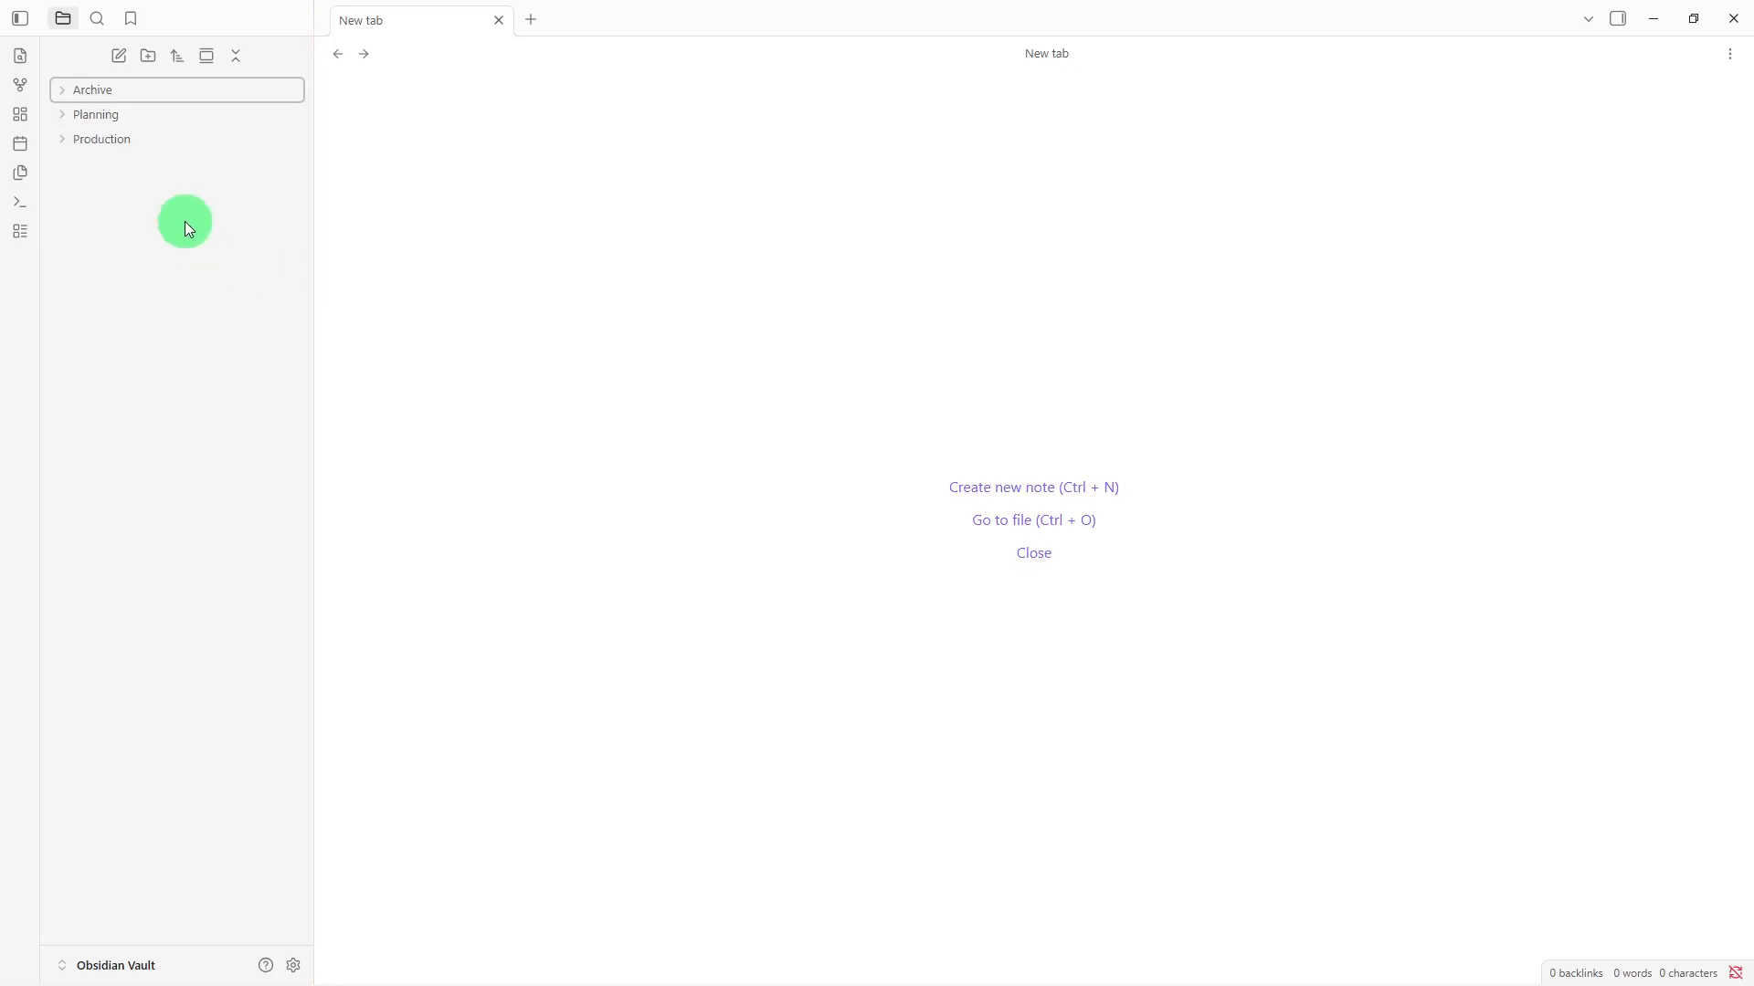
- Create a new note at the vault root titled Editorial Ideas
left_click(126, 64)
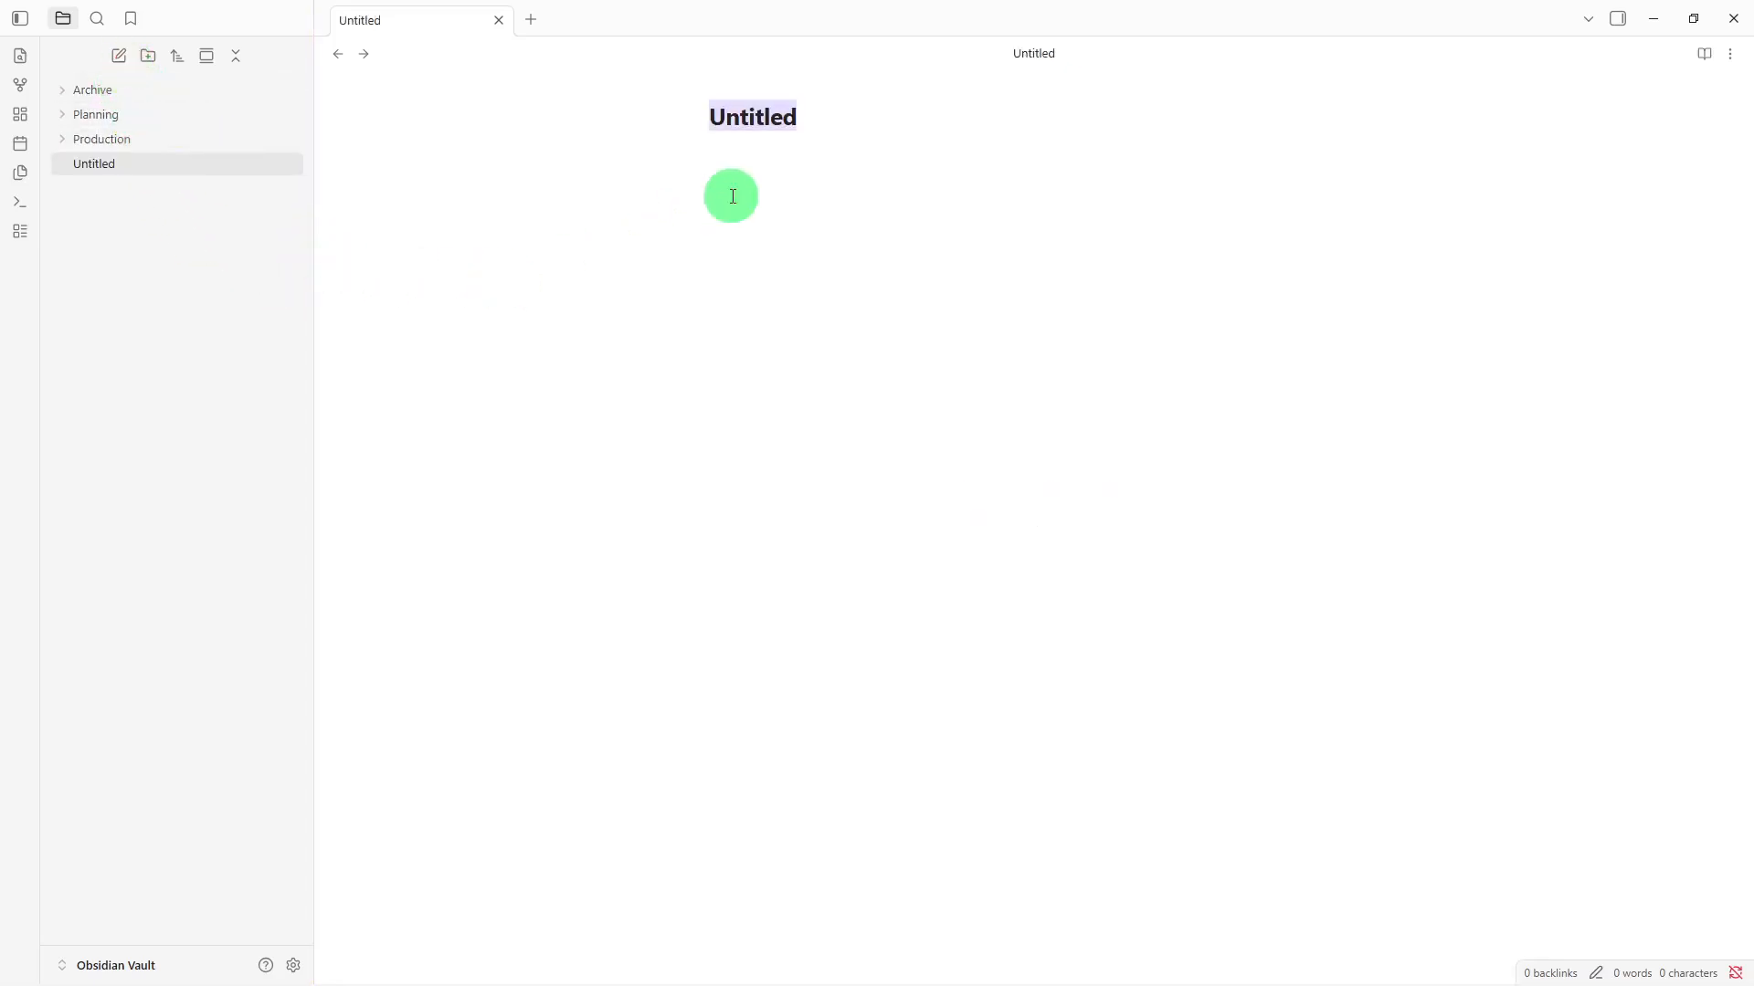
key("BackSpace")
type("Edi")
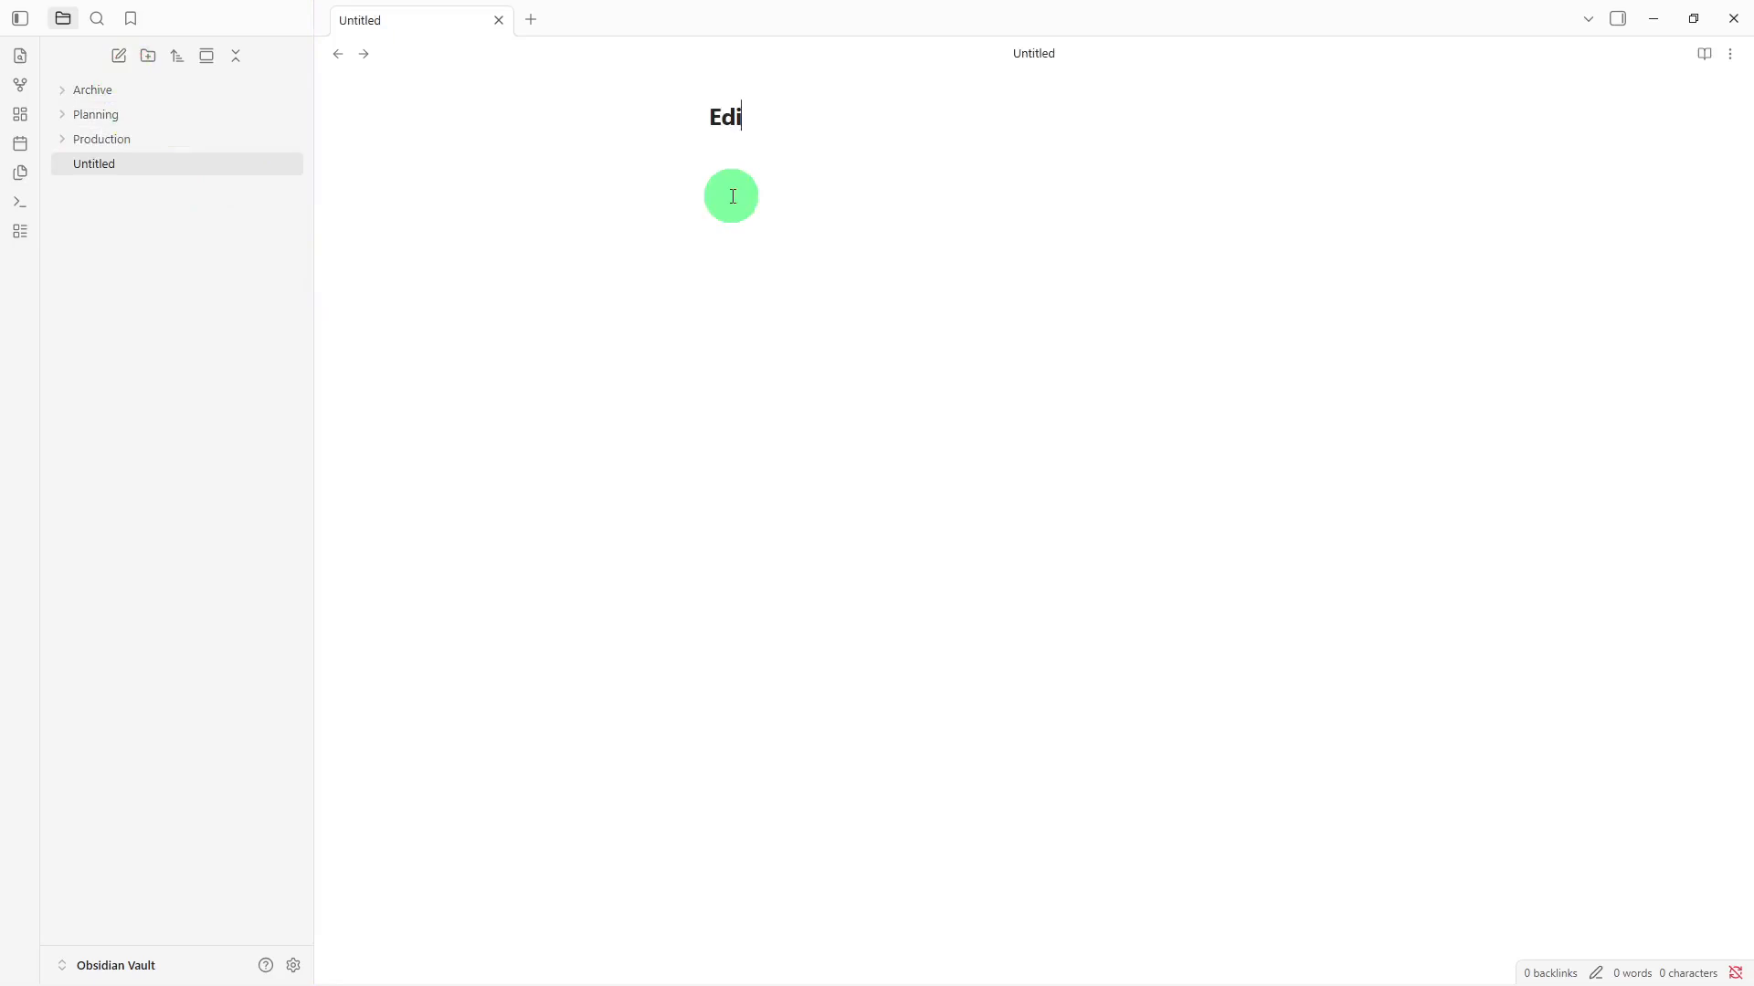
type("torial Ideas")
key("Return")
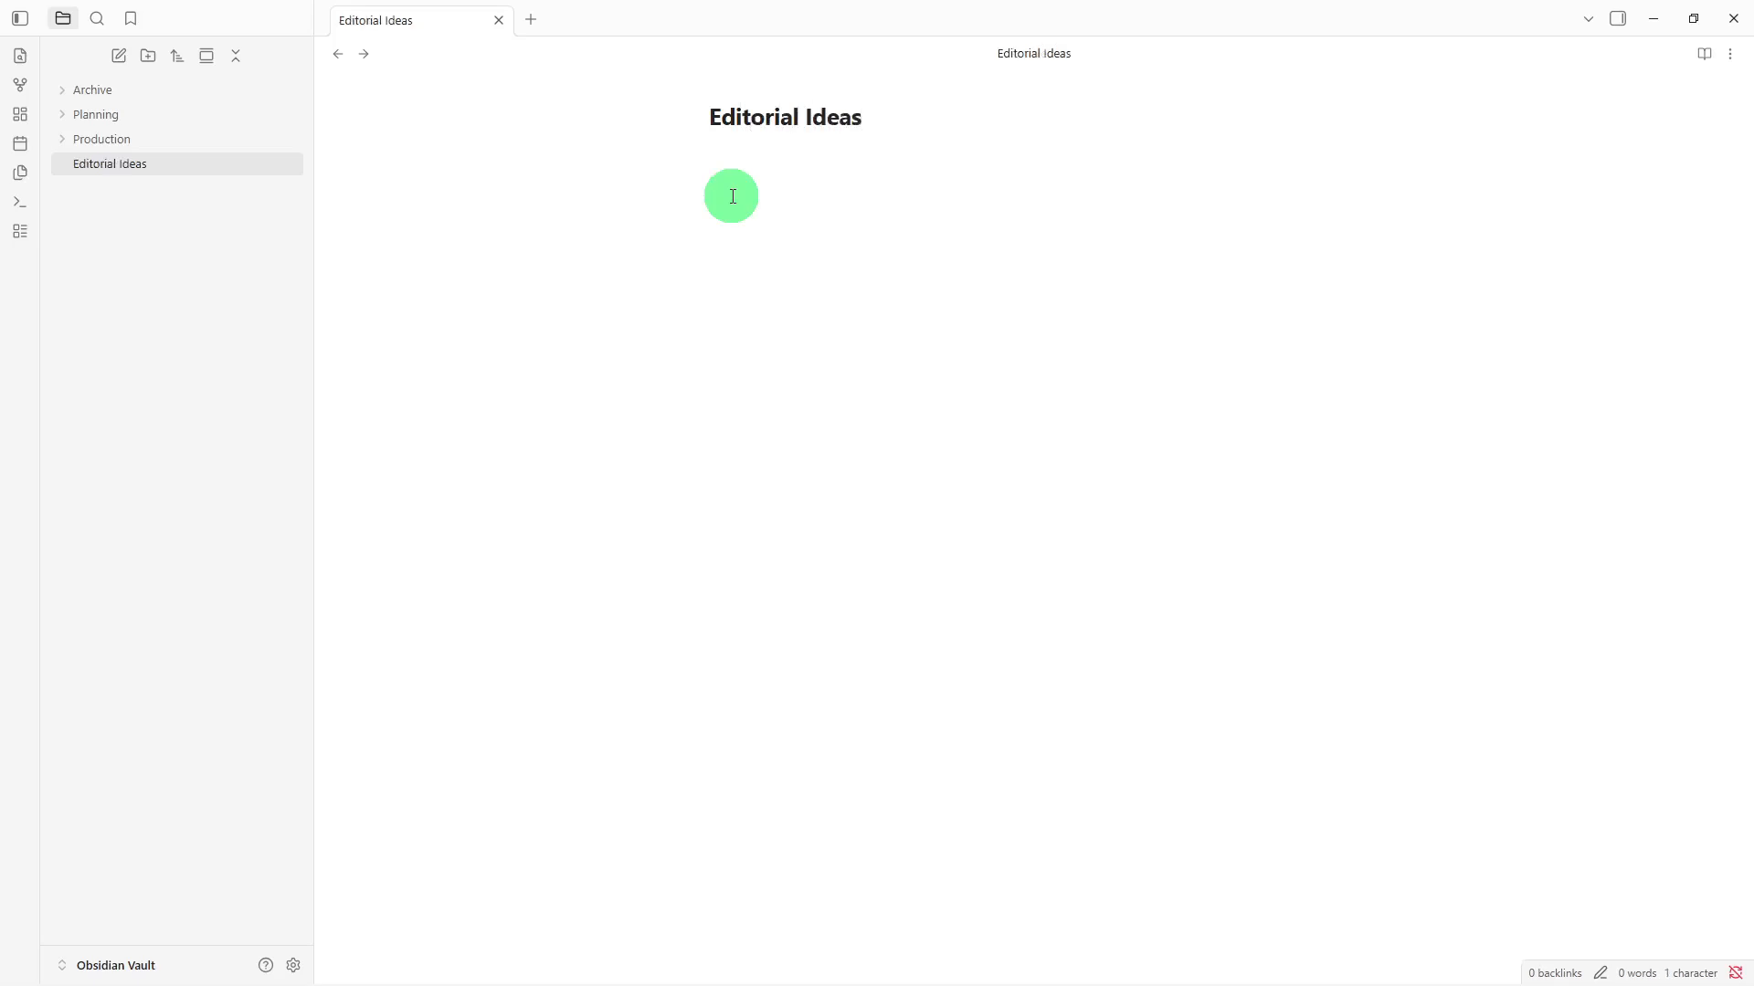
- Enter the Markdown outline with Content Ideas, Topic Details, Research Notes, Priority and Status sections, breaking the line before Content Ideas, Topic Details and Title
type("# Editorial Ideas ## Content Ideas - ## Topic Details Title: Category: Target Audience: Purpose: ## Research Notes - ## Priority High / Medium / Low ## Status Idea")
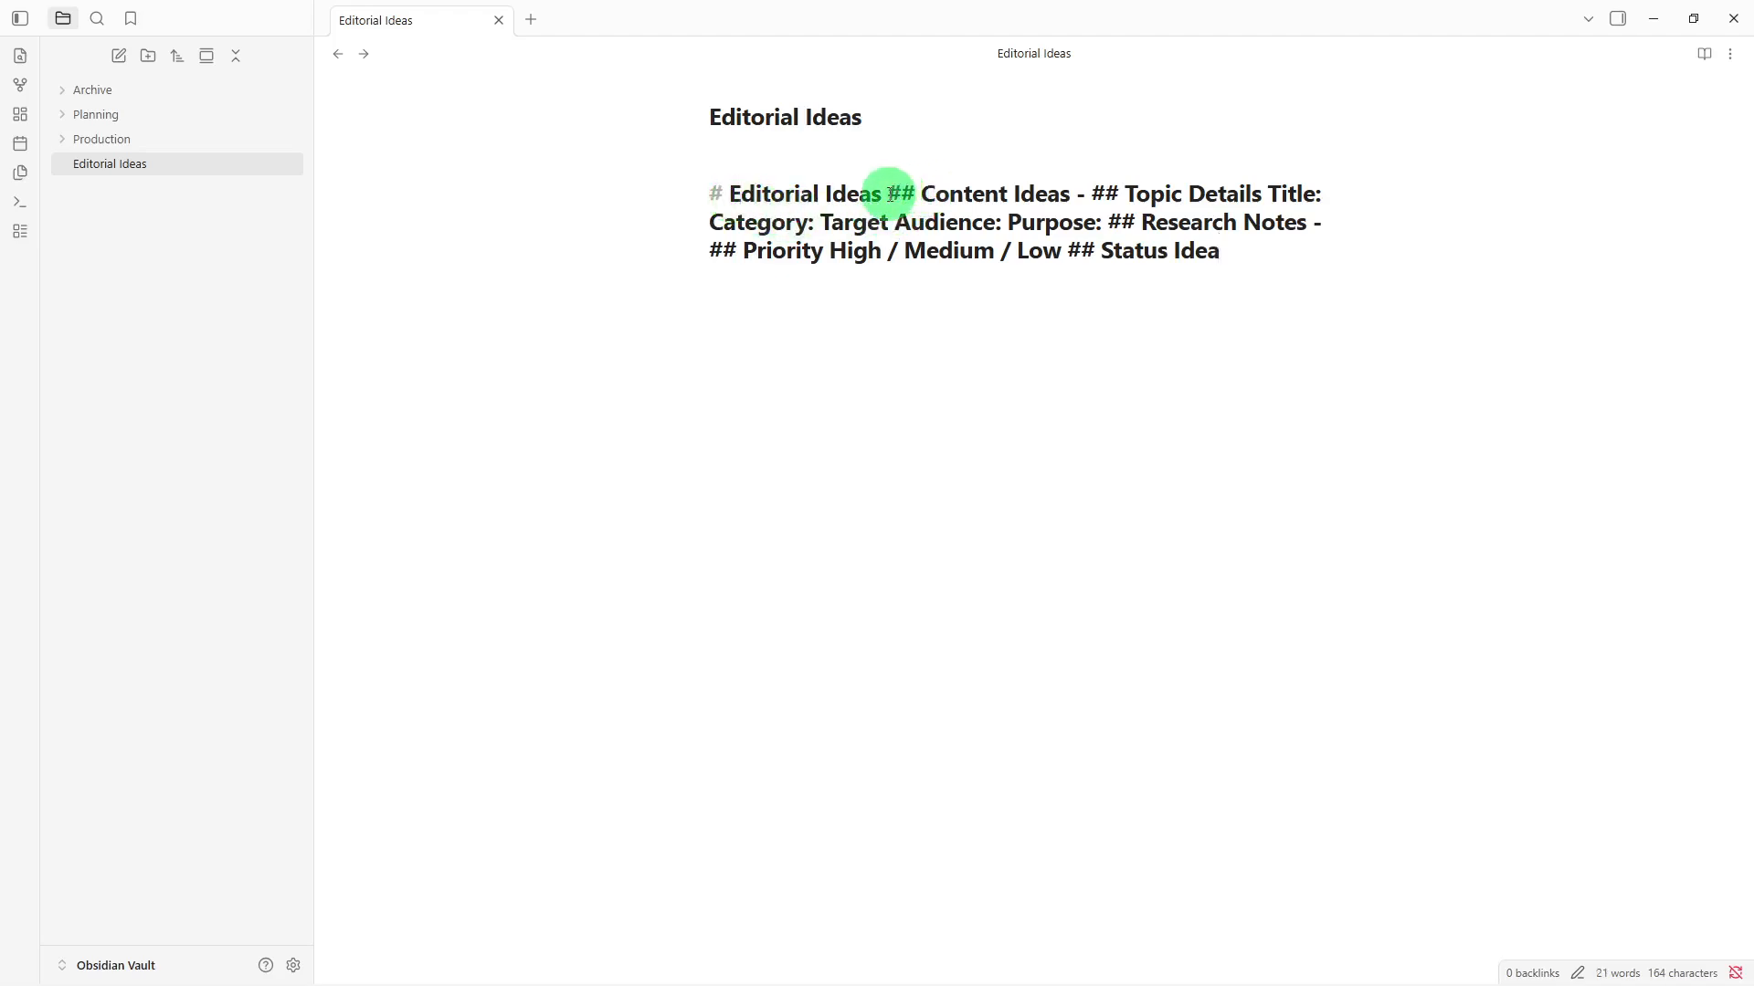
left_click(889, 194)
key("Return")
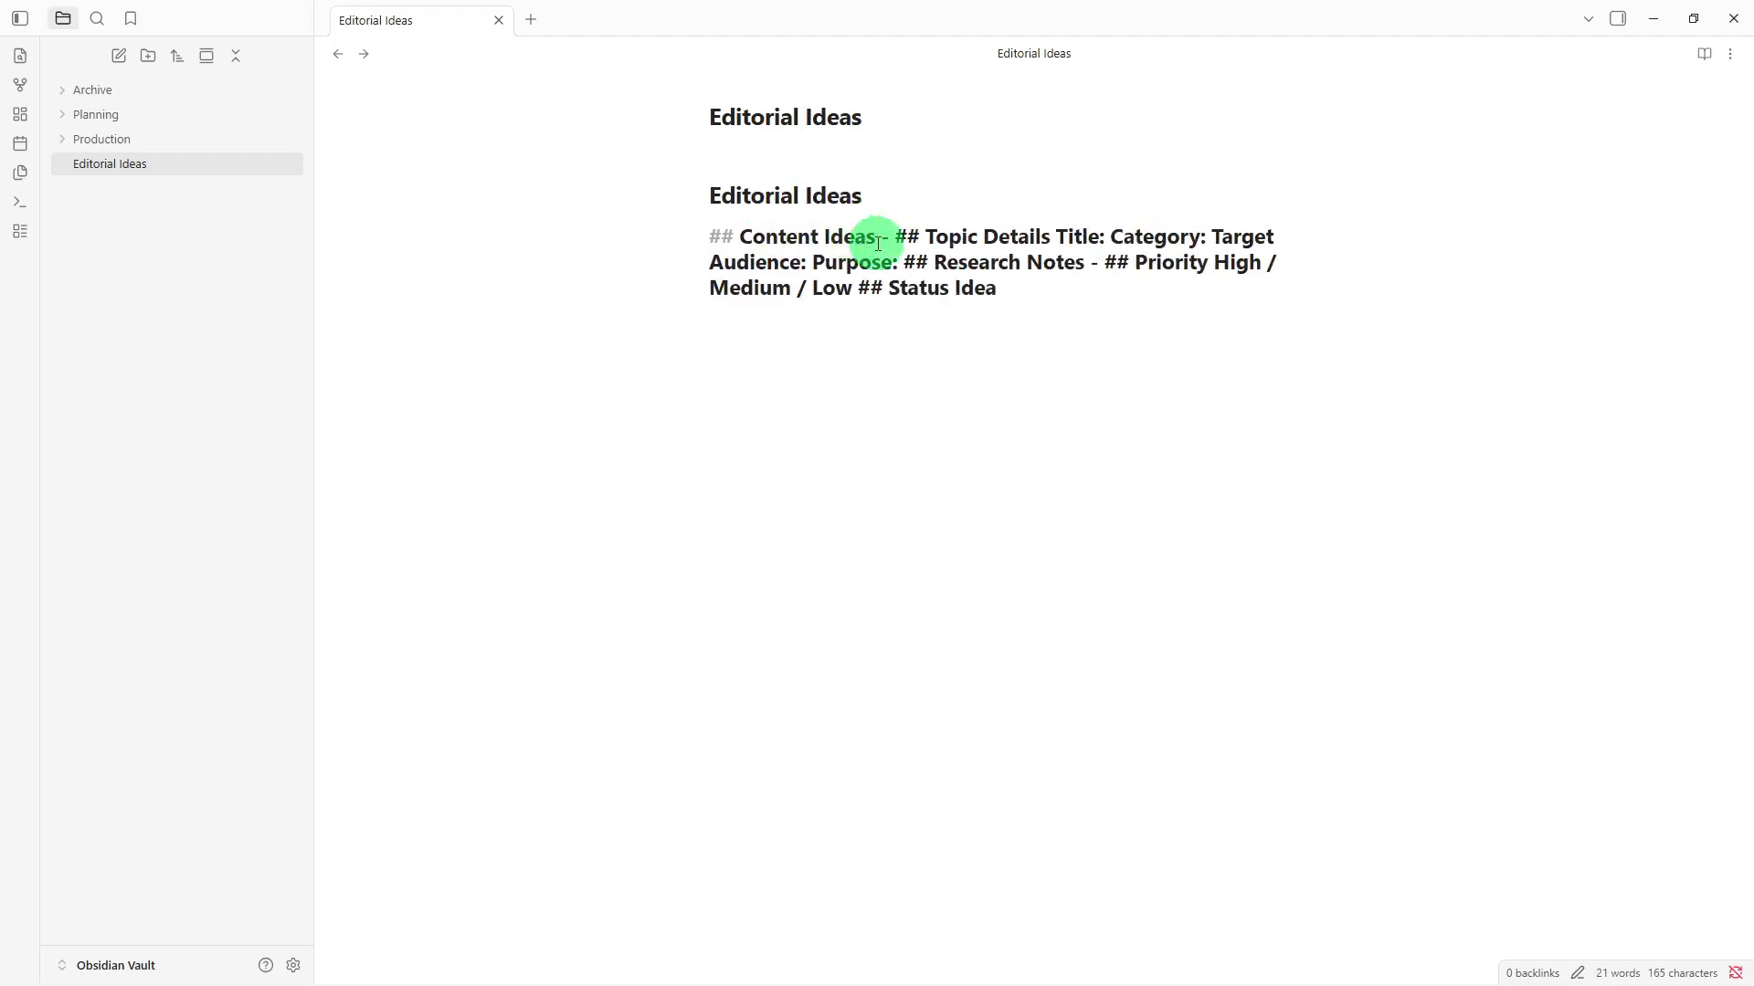
left_click(897, 237)
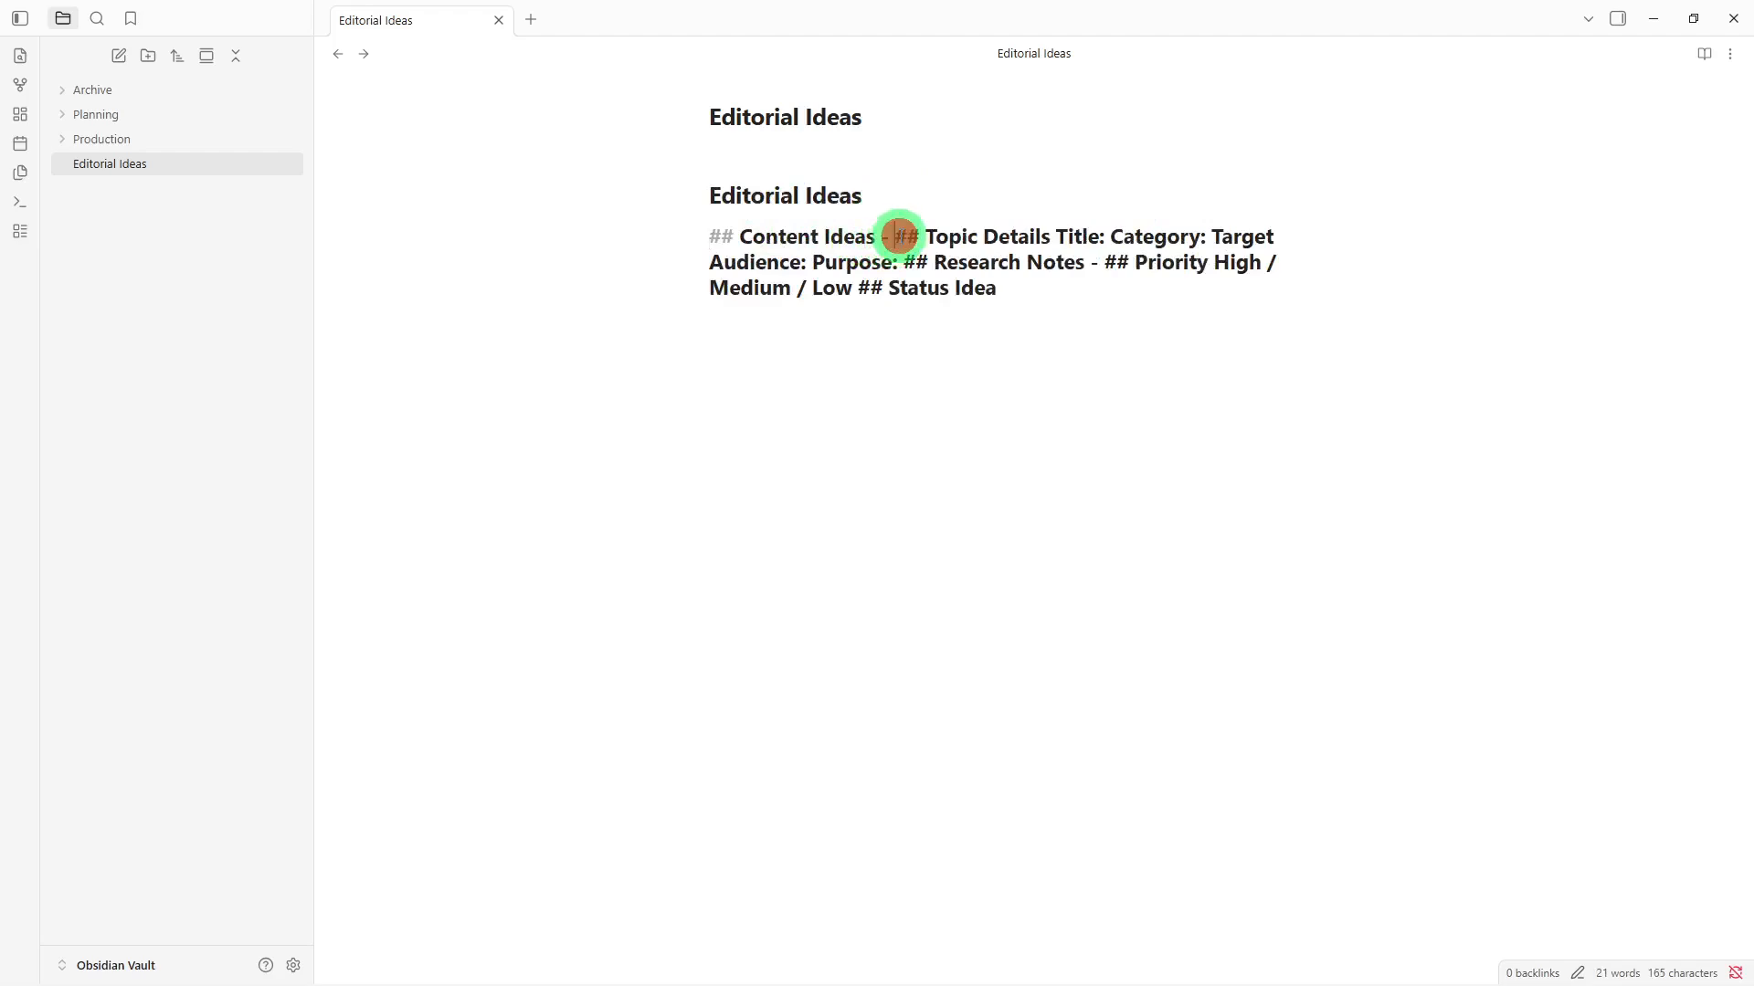
key("Return")
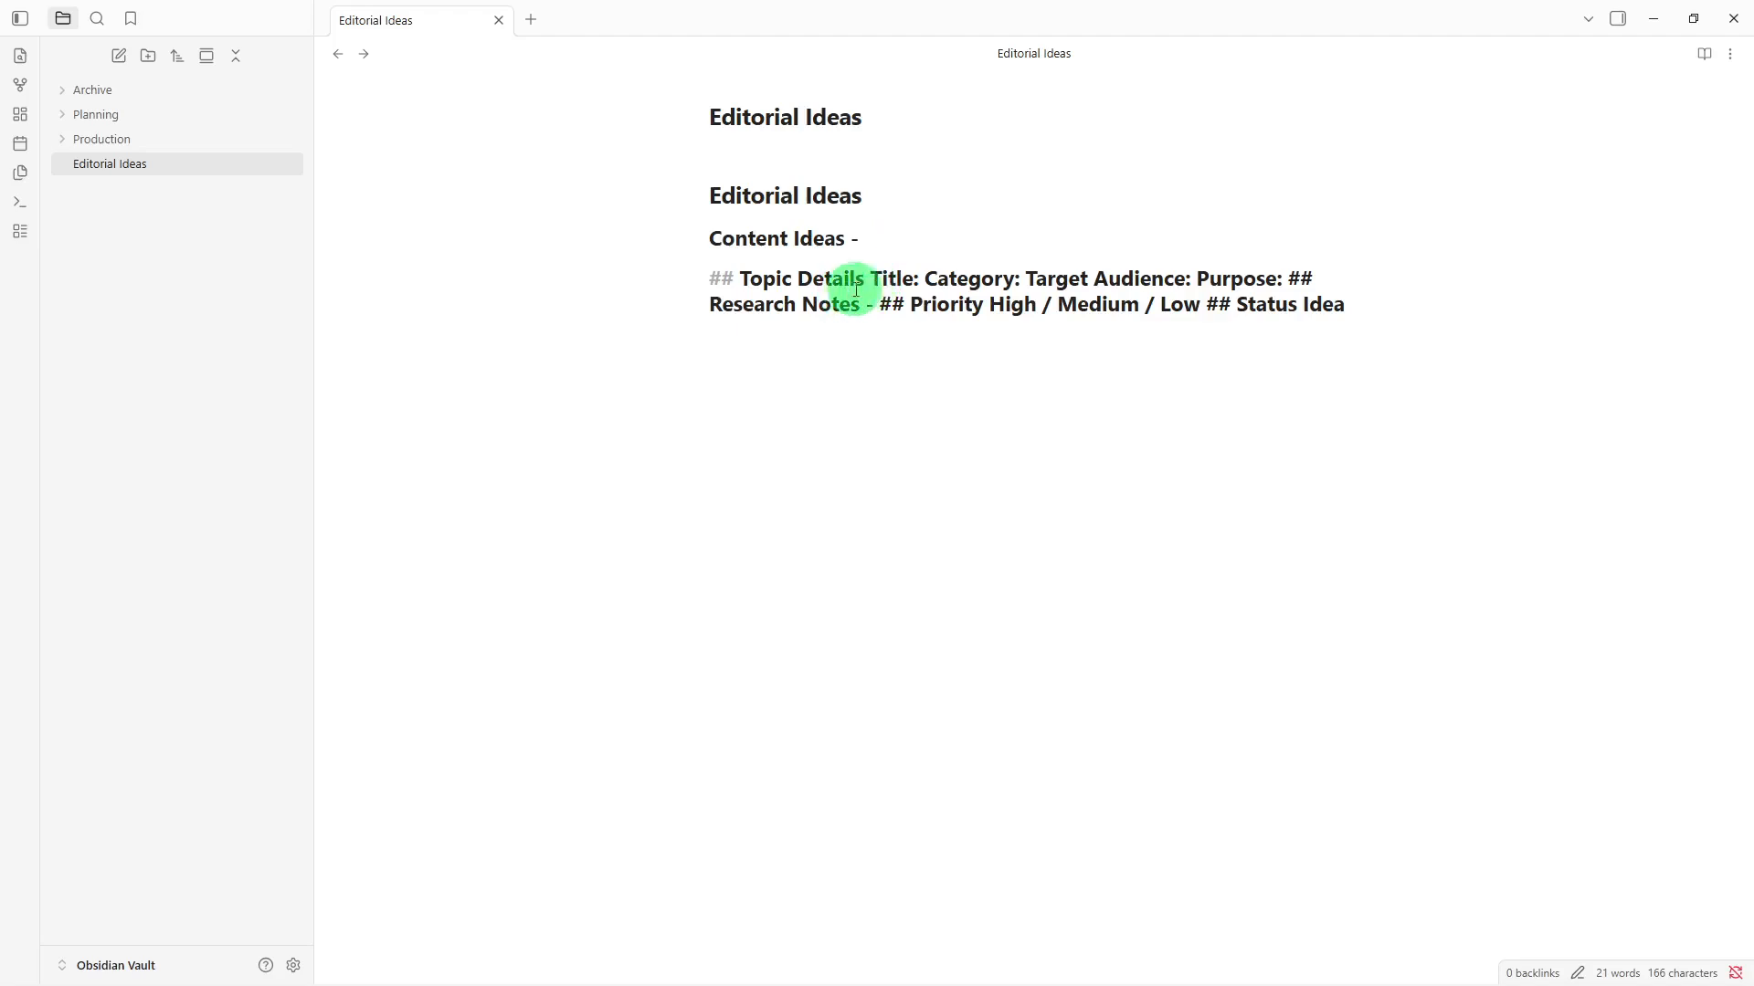
left_click(874, 278)
key("Return")
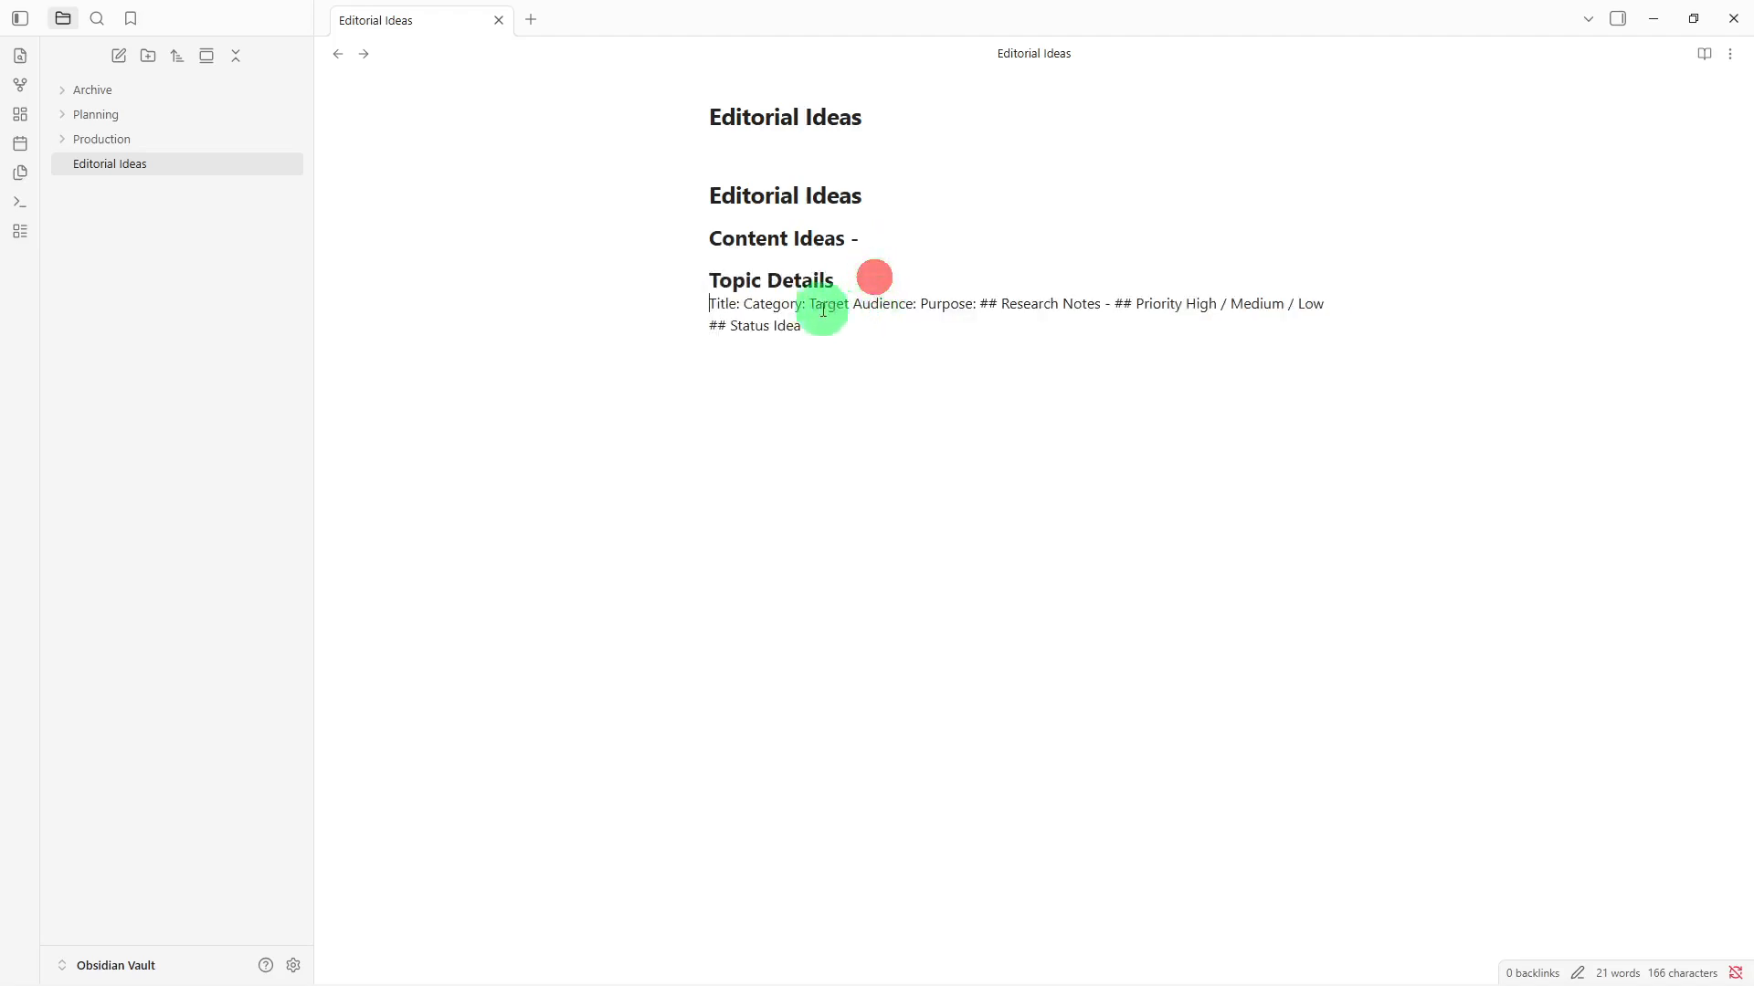
- Put the Category, Target Audience and Purpose fields and the Research Notes heading on separate lines
left_click(742, 305)
key("Return")
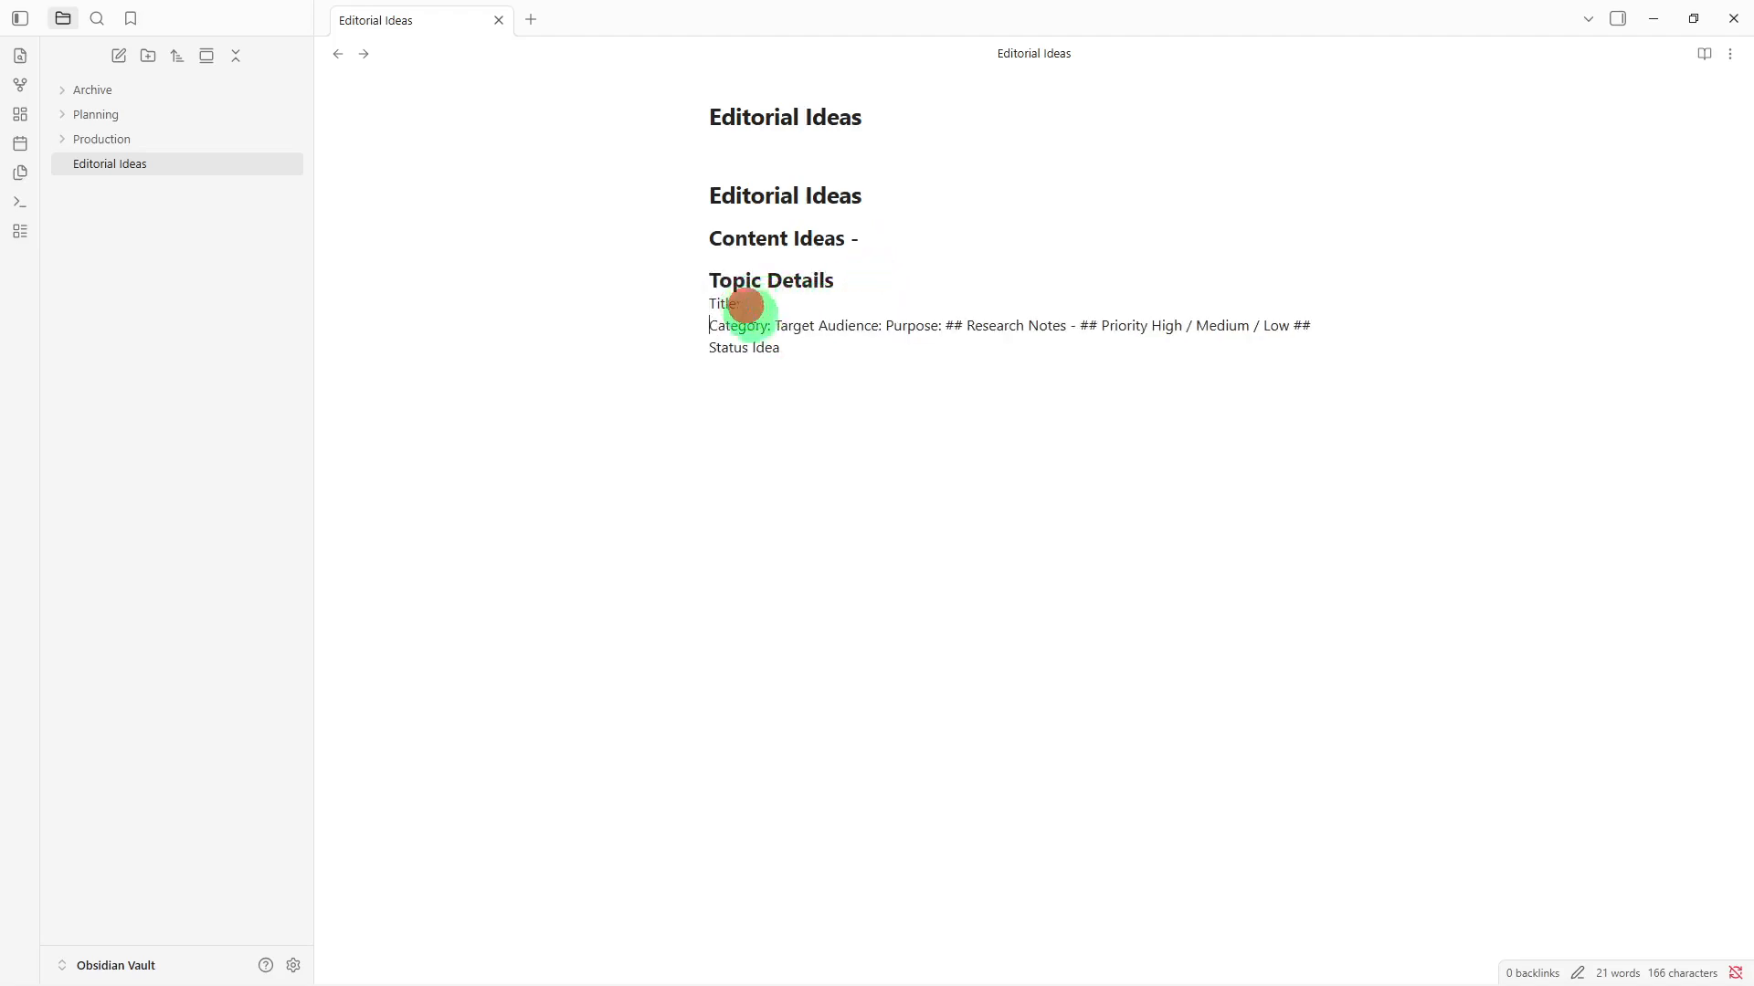
left_click(773, 327)
key("Return")
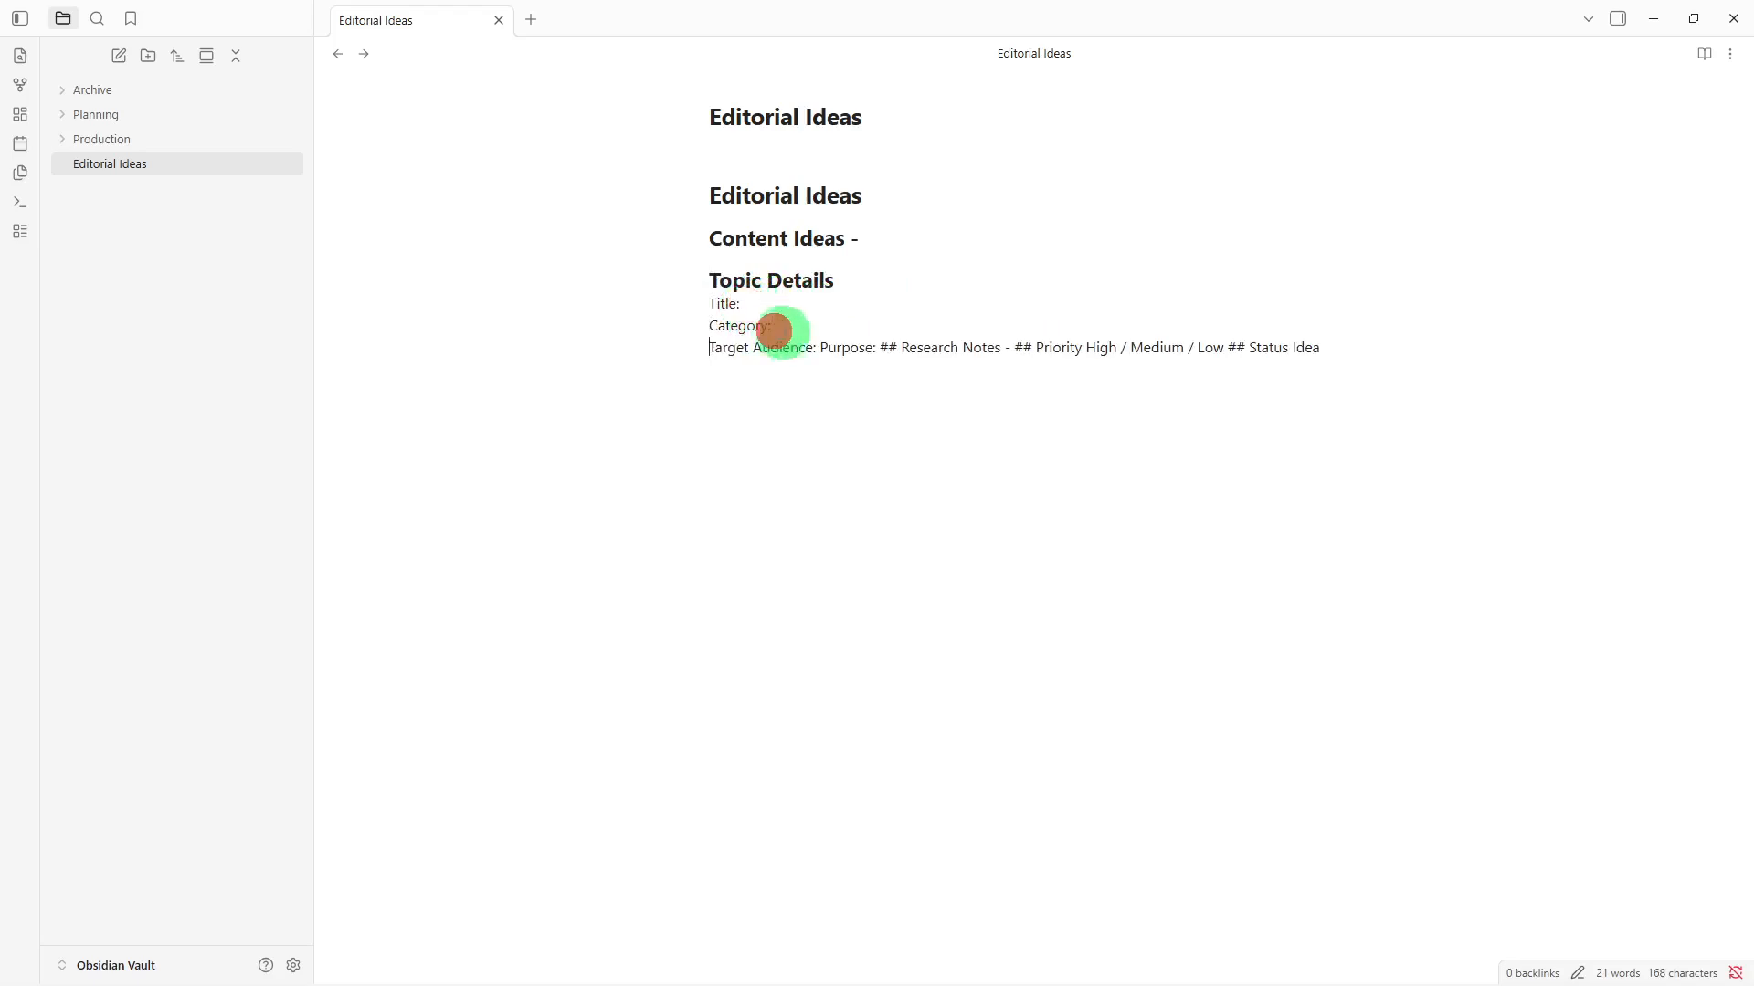
left_click(818, 347)
key("Return")
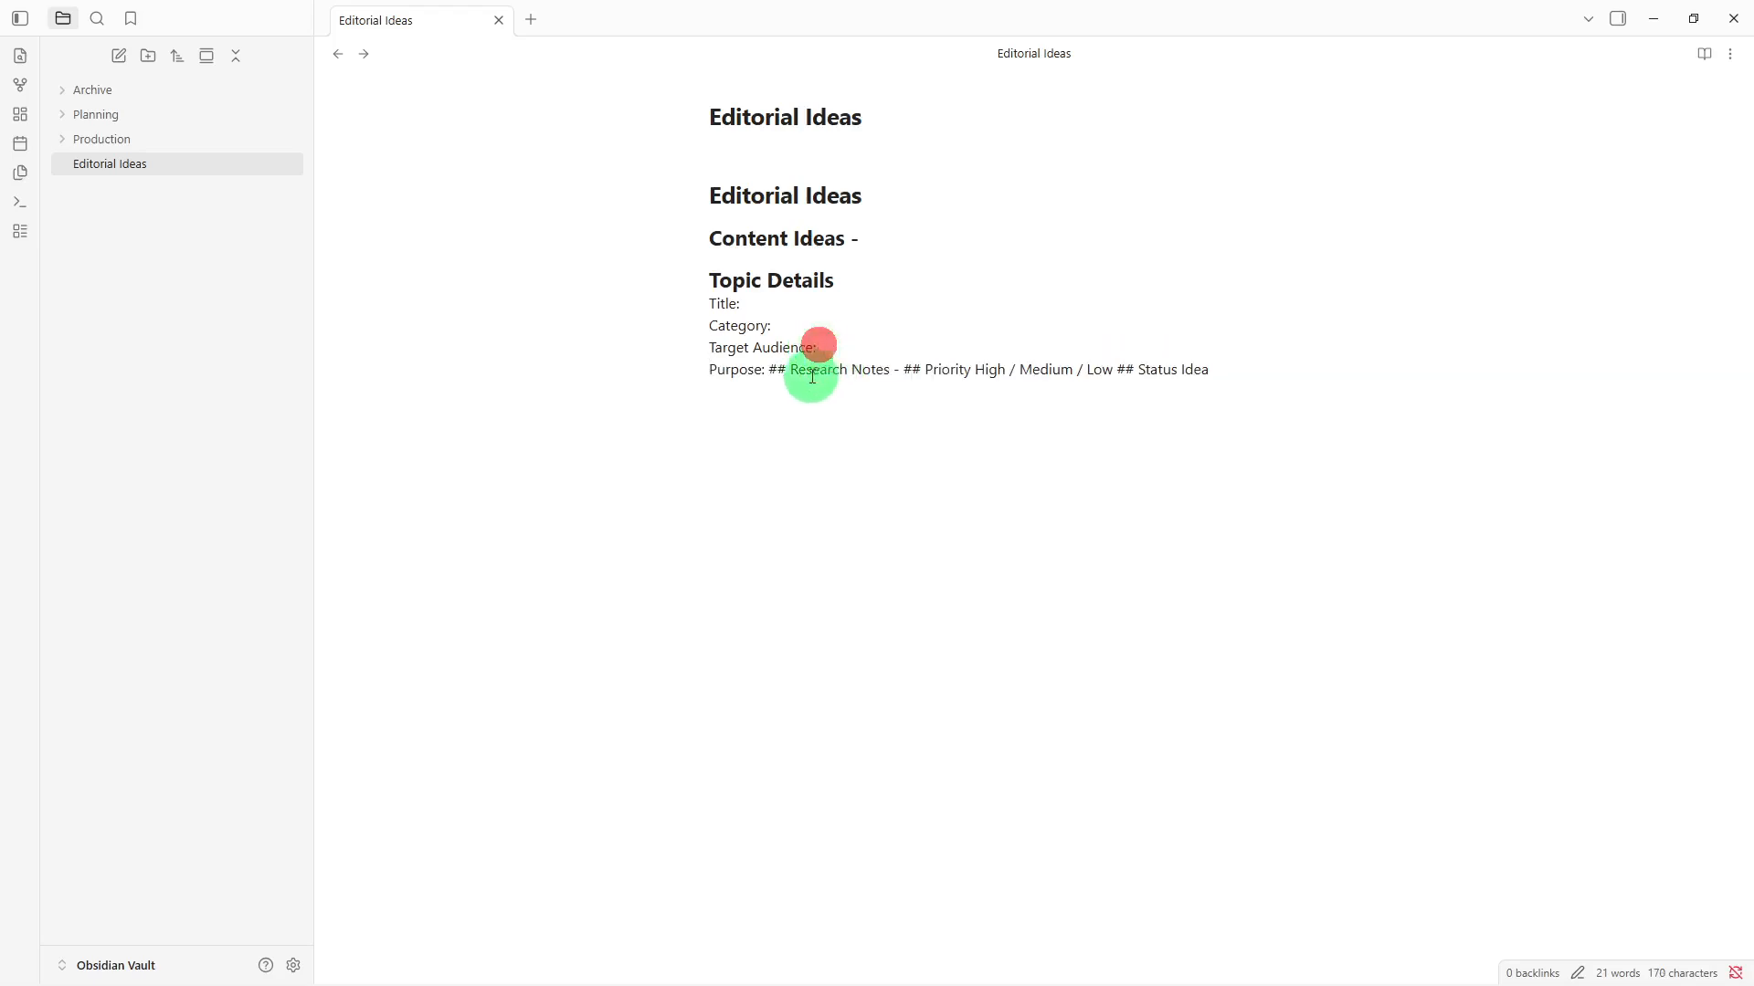
left_click(768, 371)
key("Return")
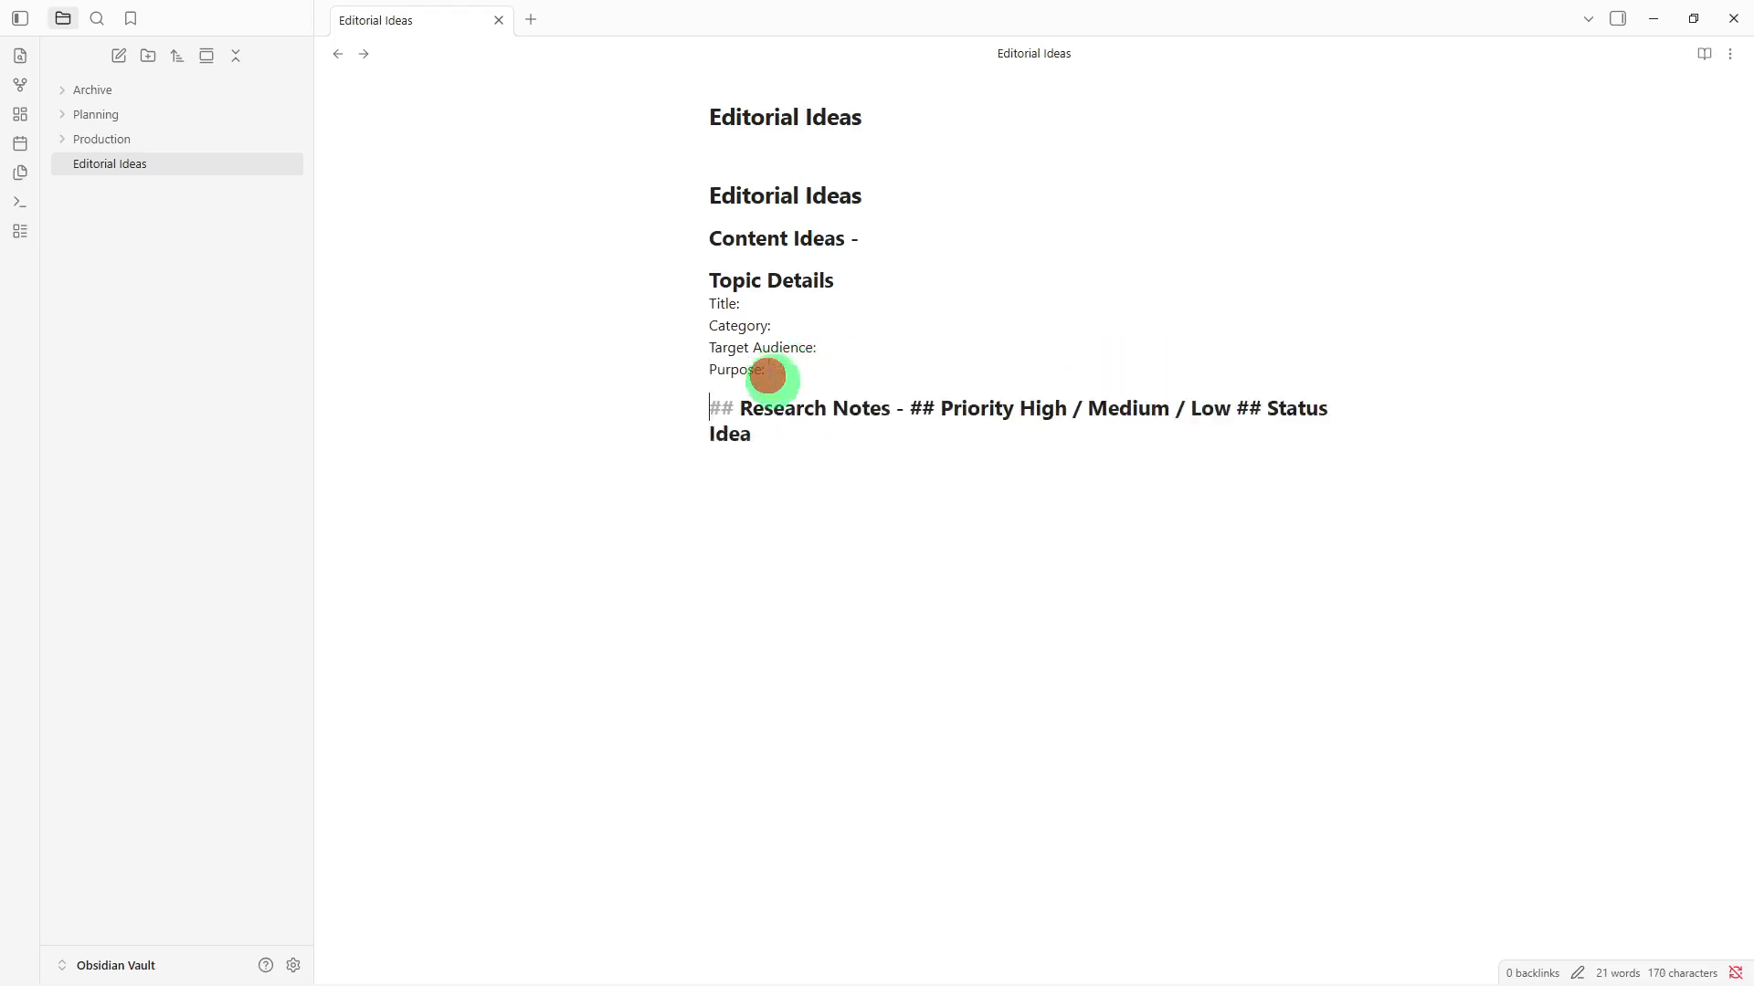
- Put the Priority High / Medium / Low and Status Idea headings on their own lines, ending the note with a line break
left_click(911, 413)
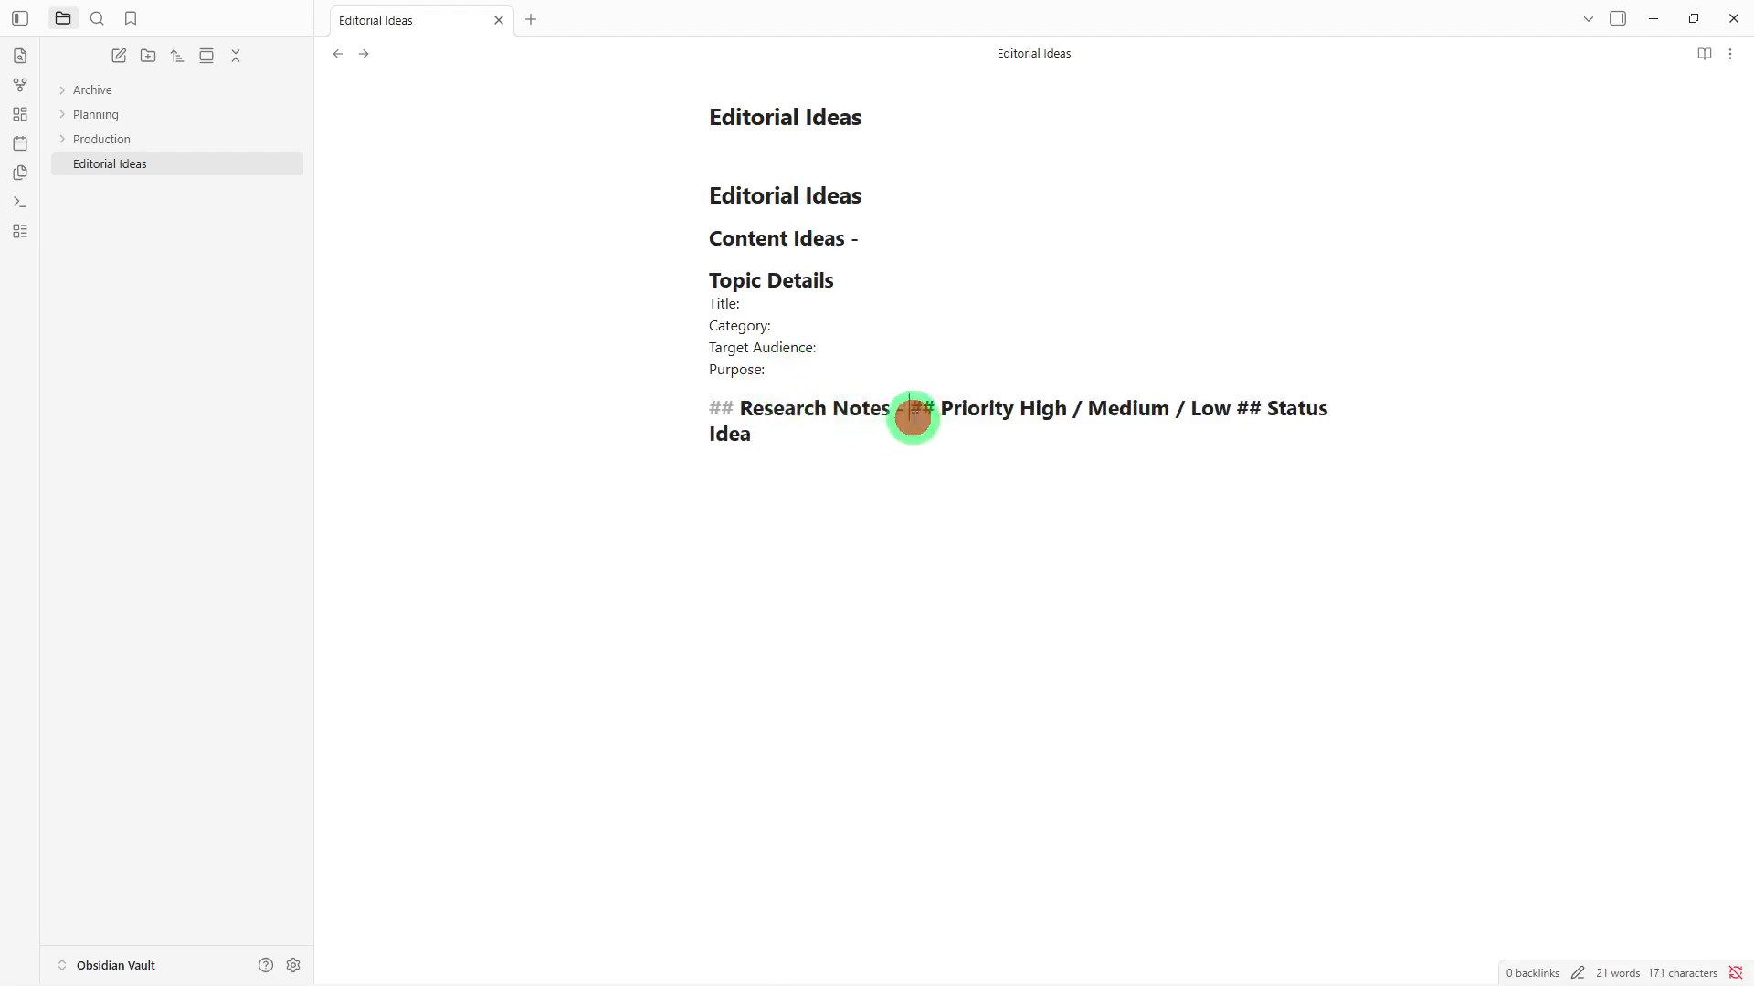
key("Return")
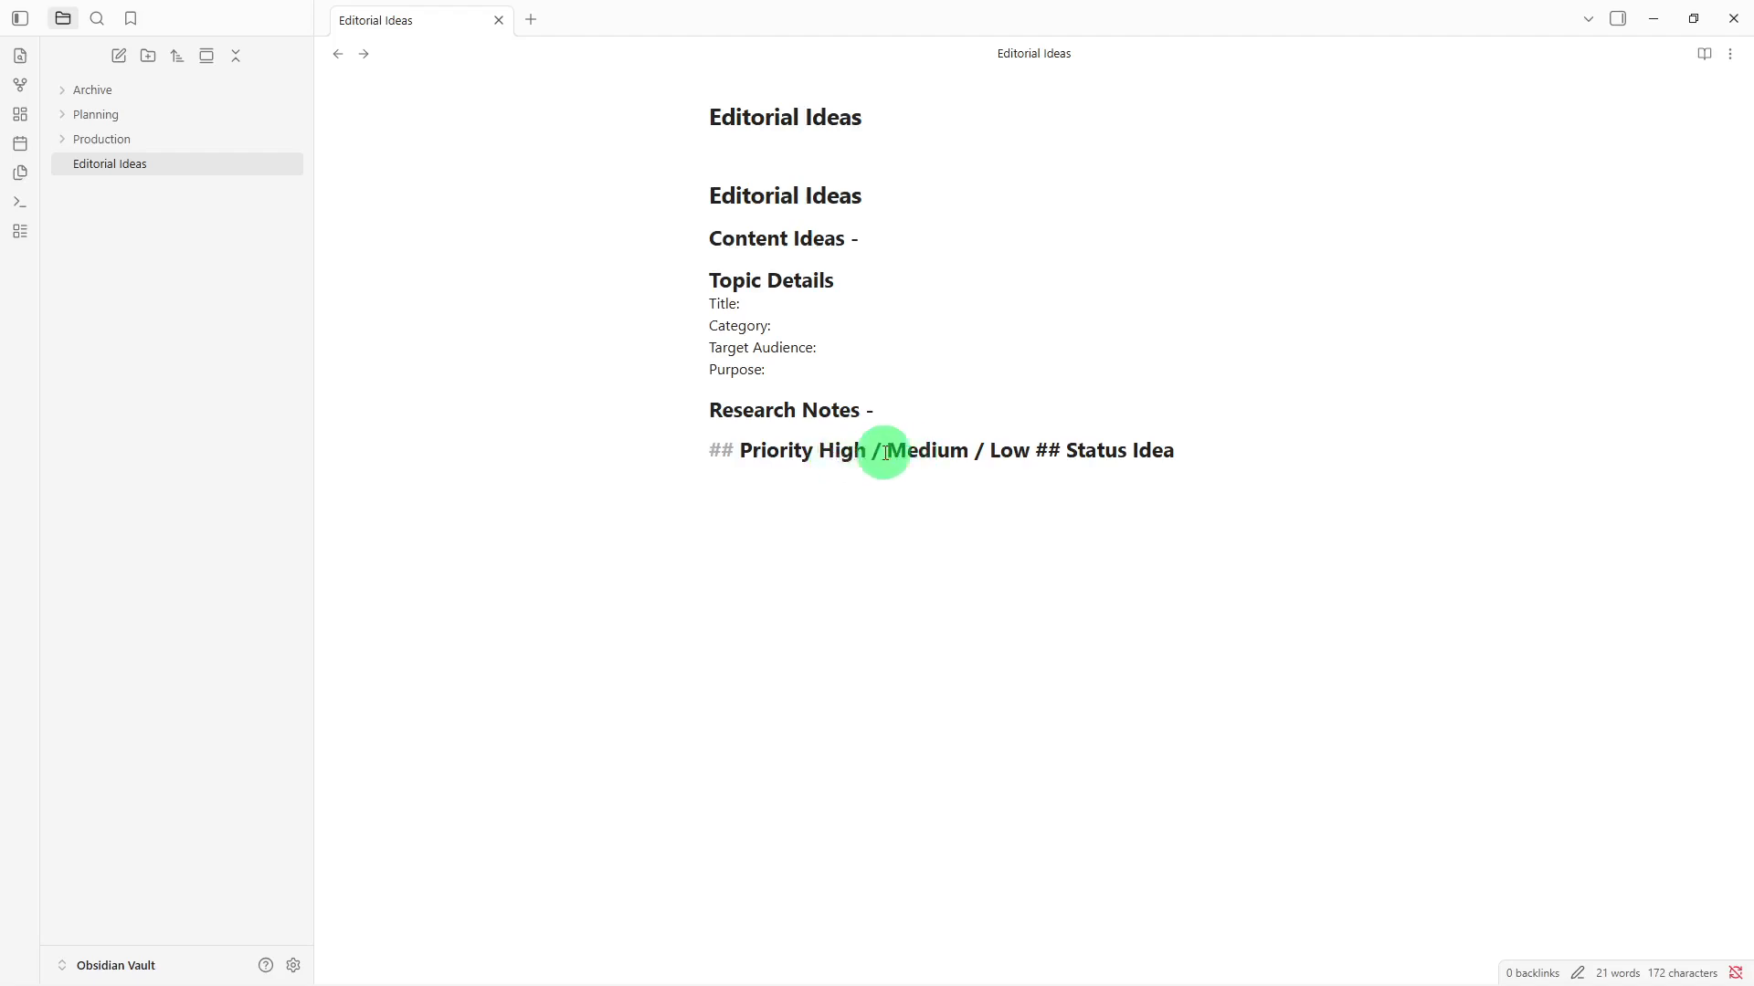
left_click(1036, 454)
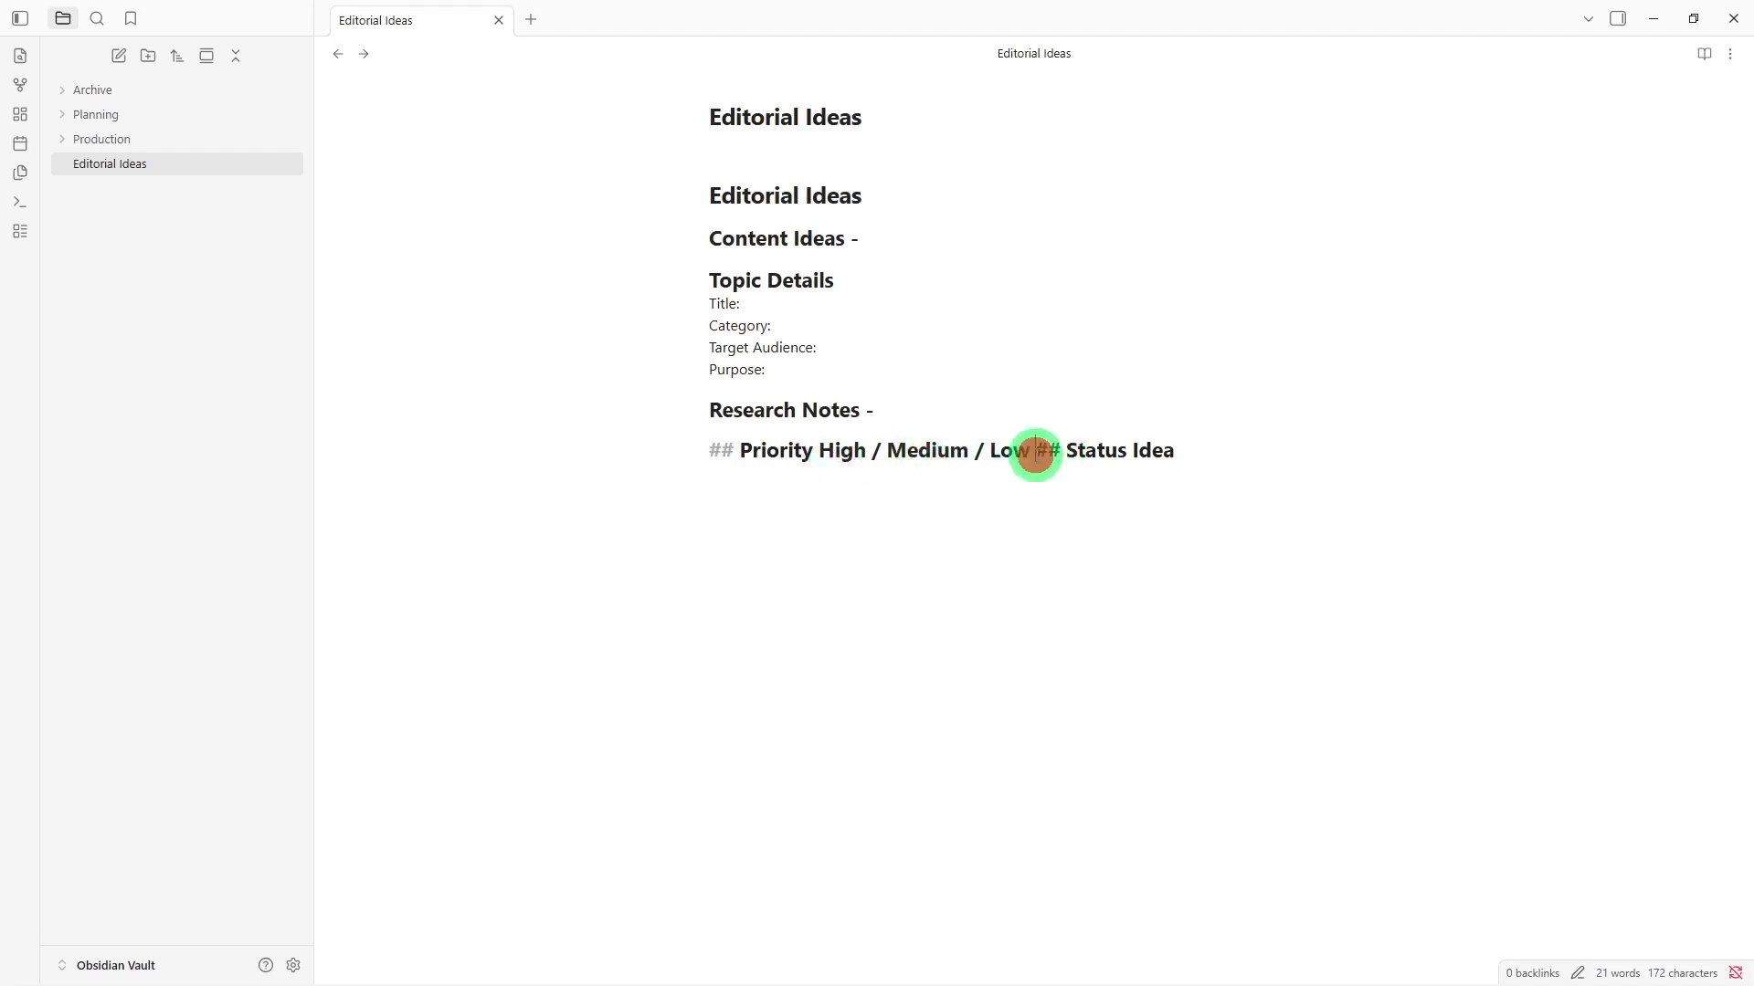
key("Return")
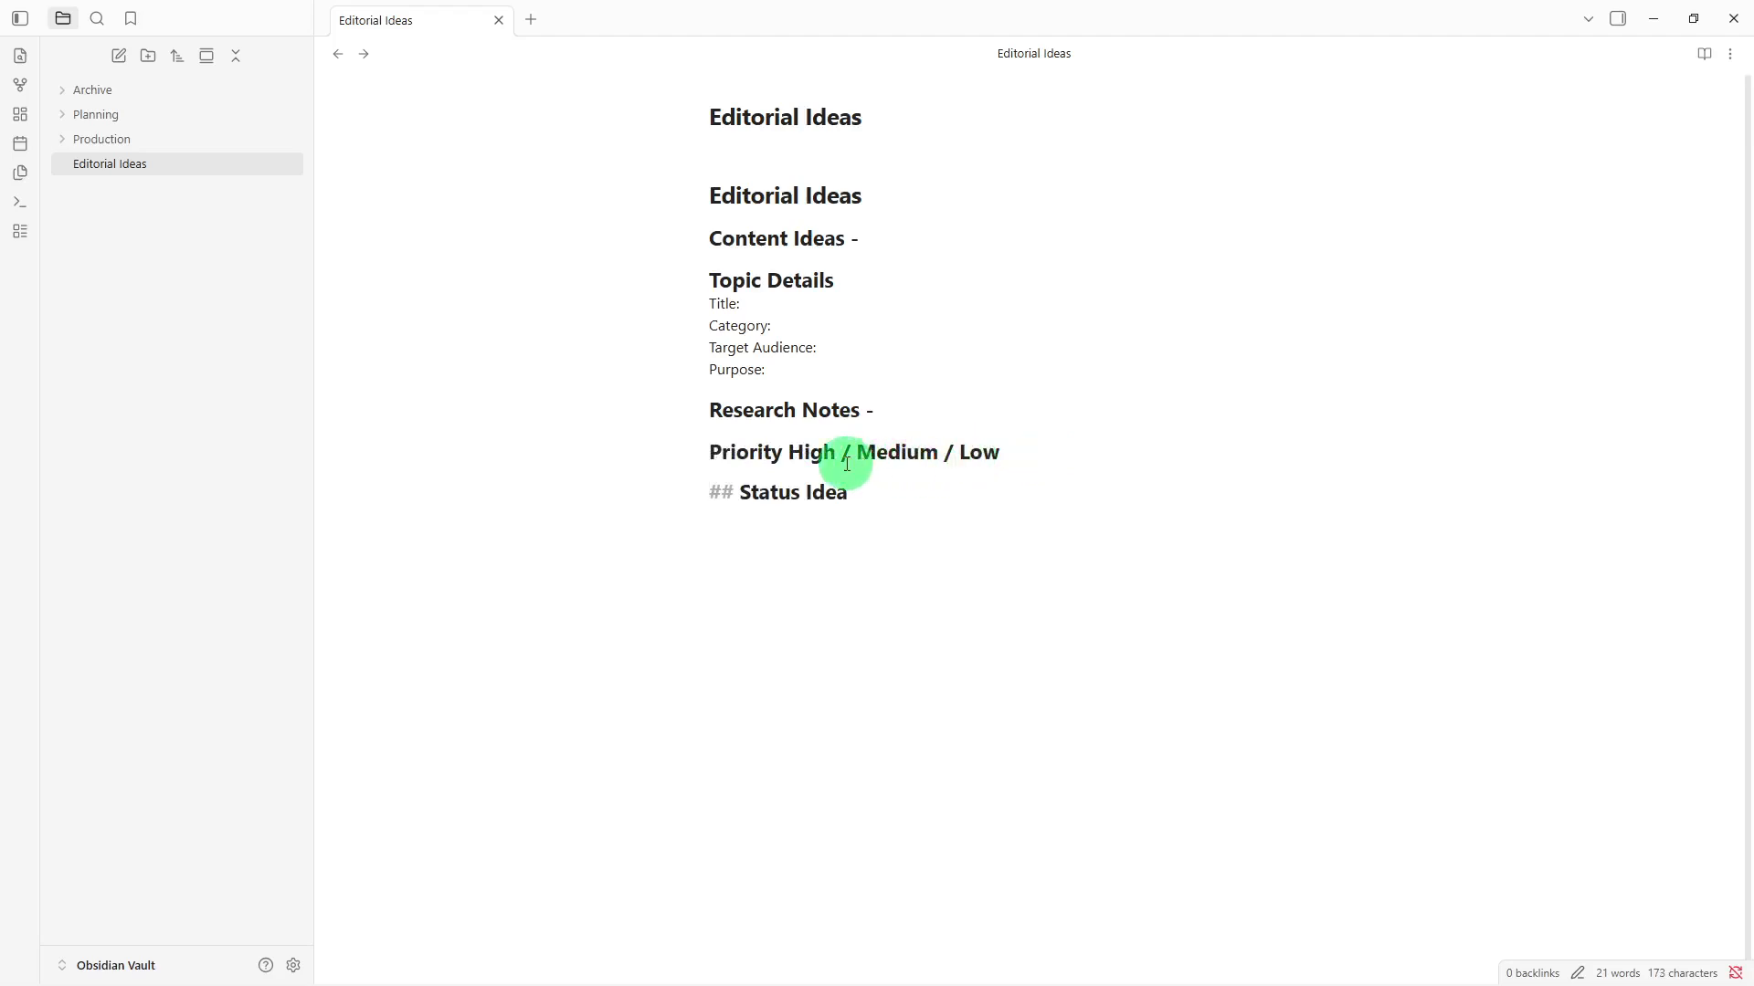
left_click(879, 503)
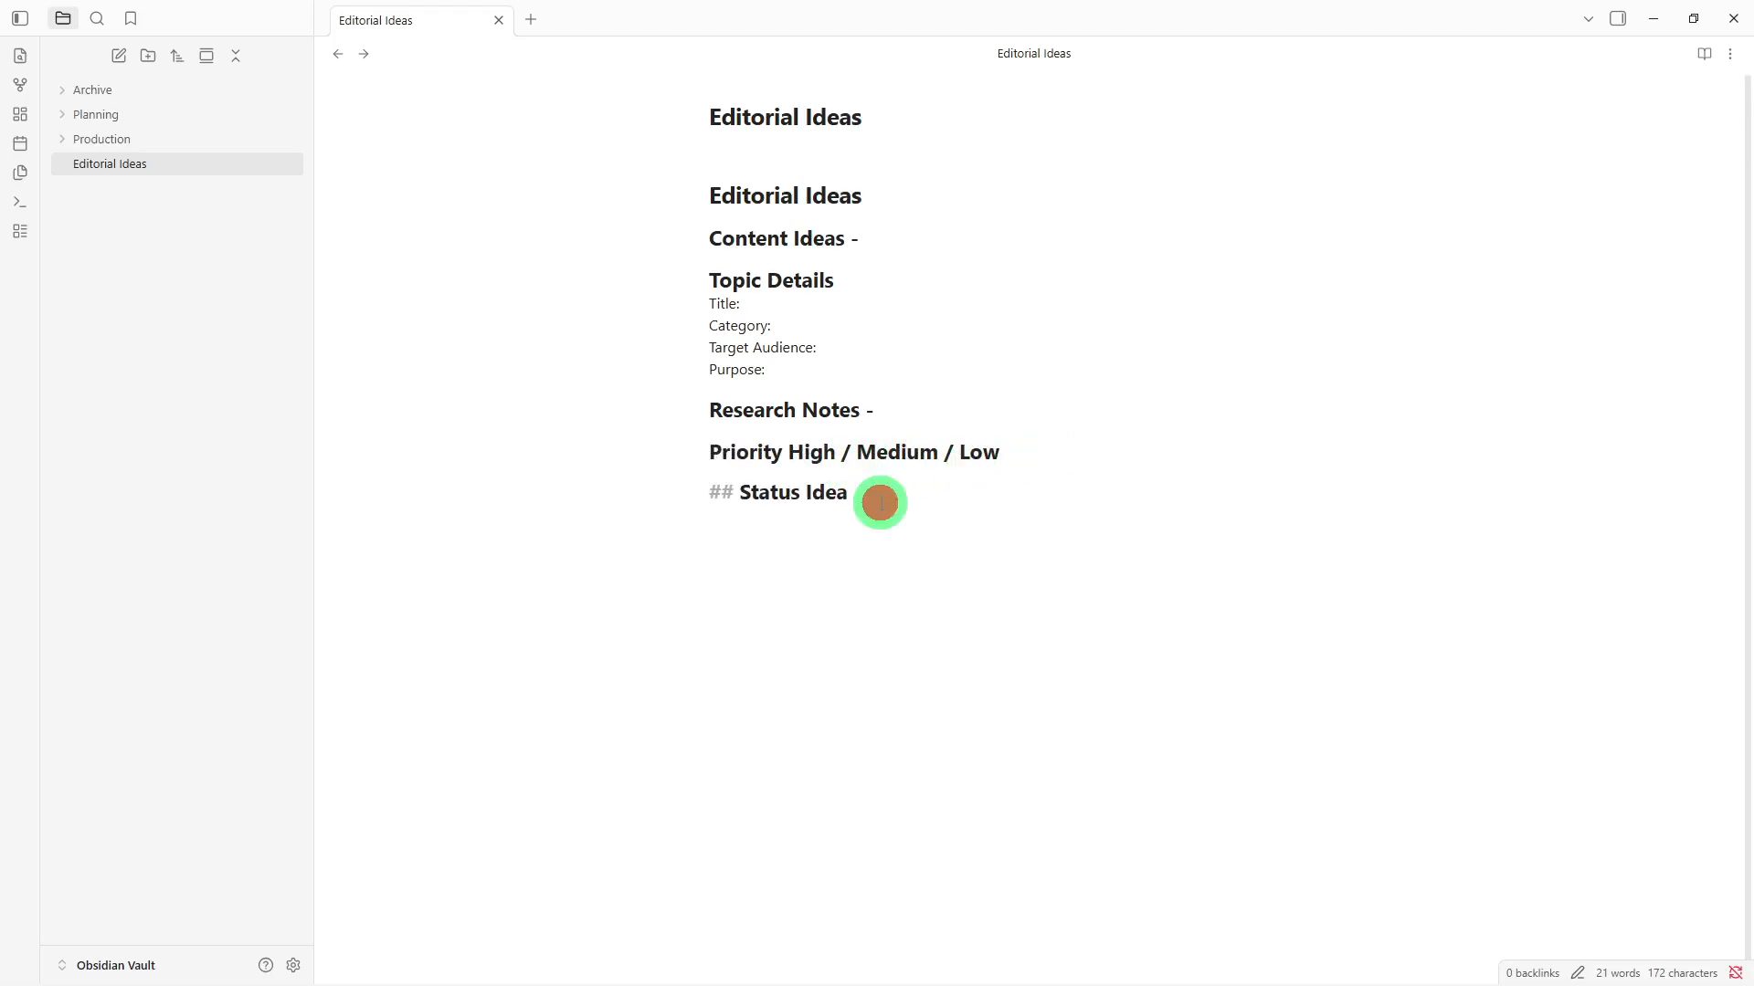
key("Return")
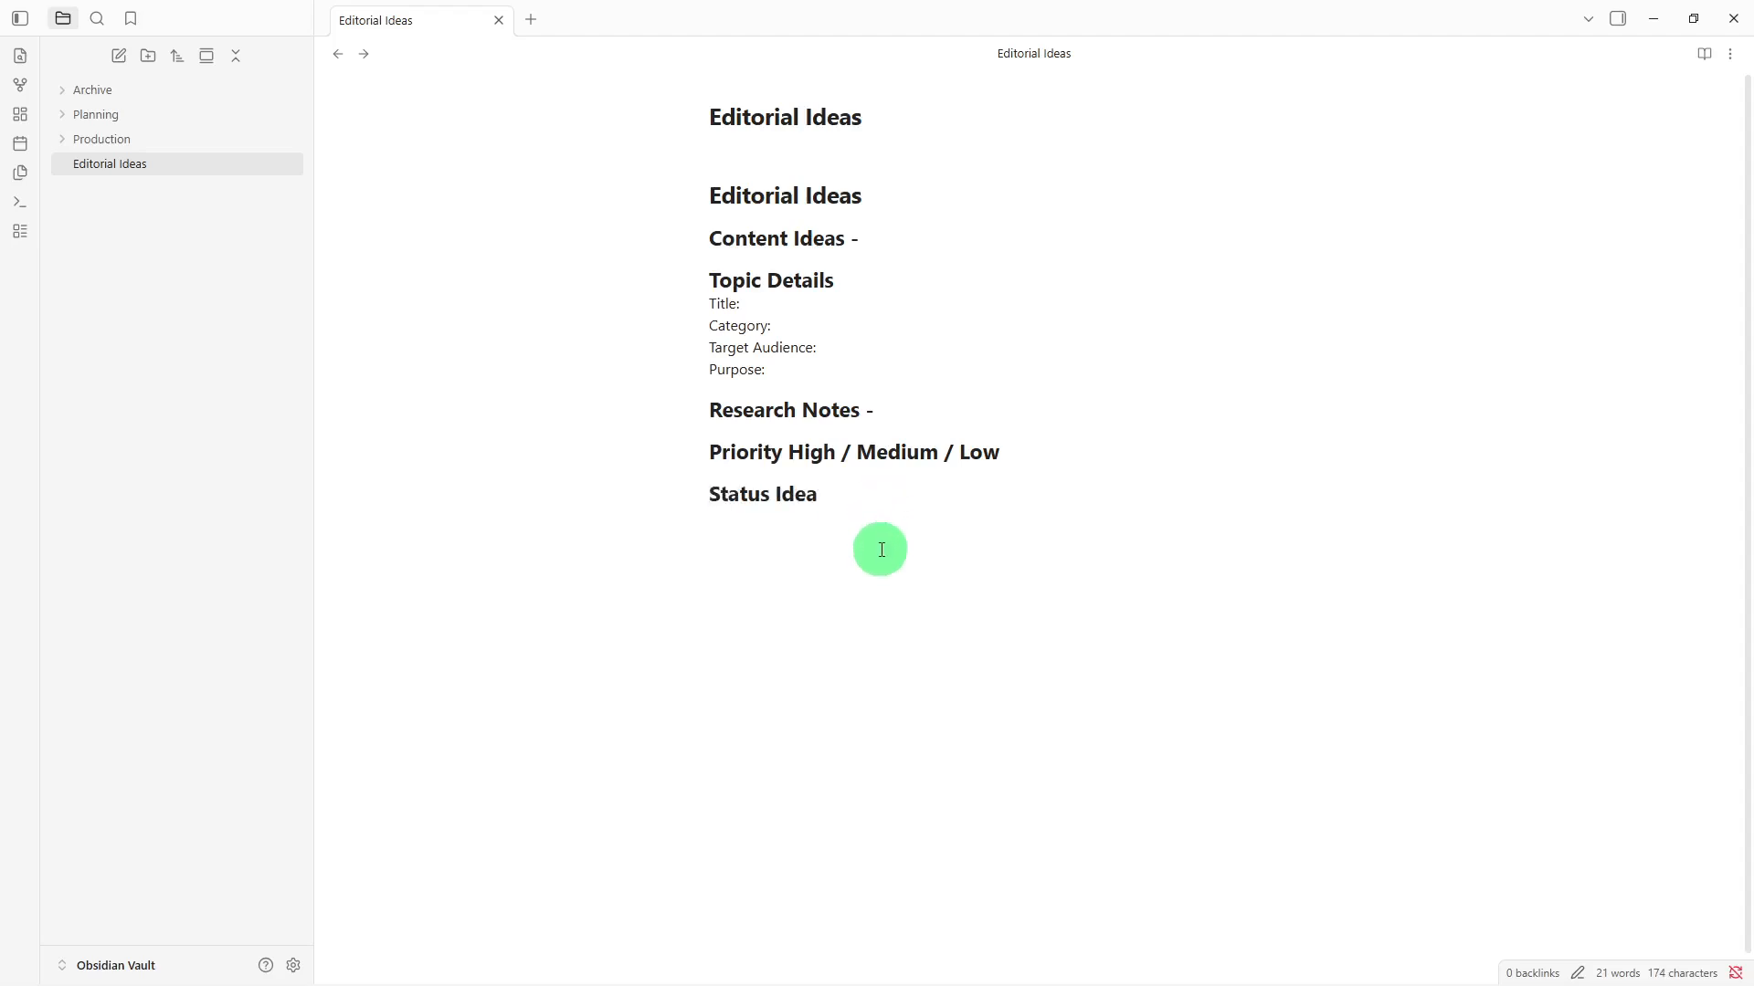
- Create a second root-level note titled Editorial Calendar
left_click(118, 56)
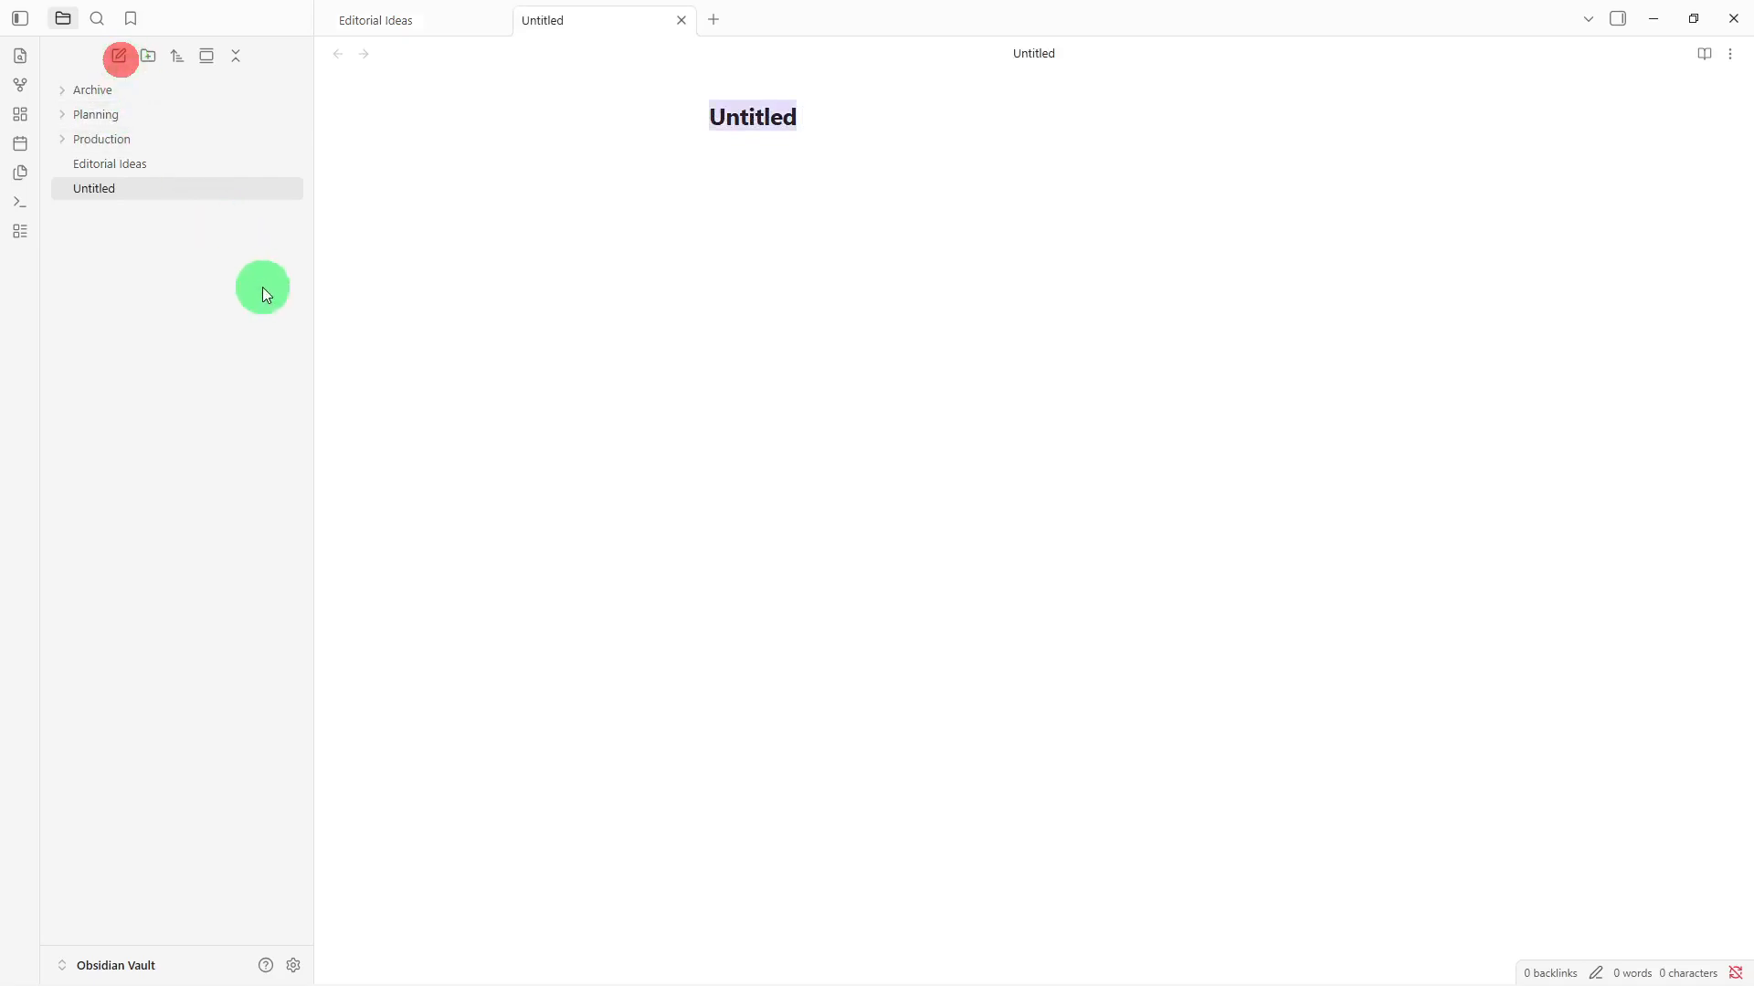
key("BackSpace")
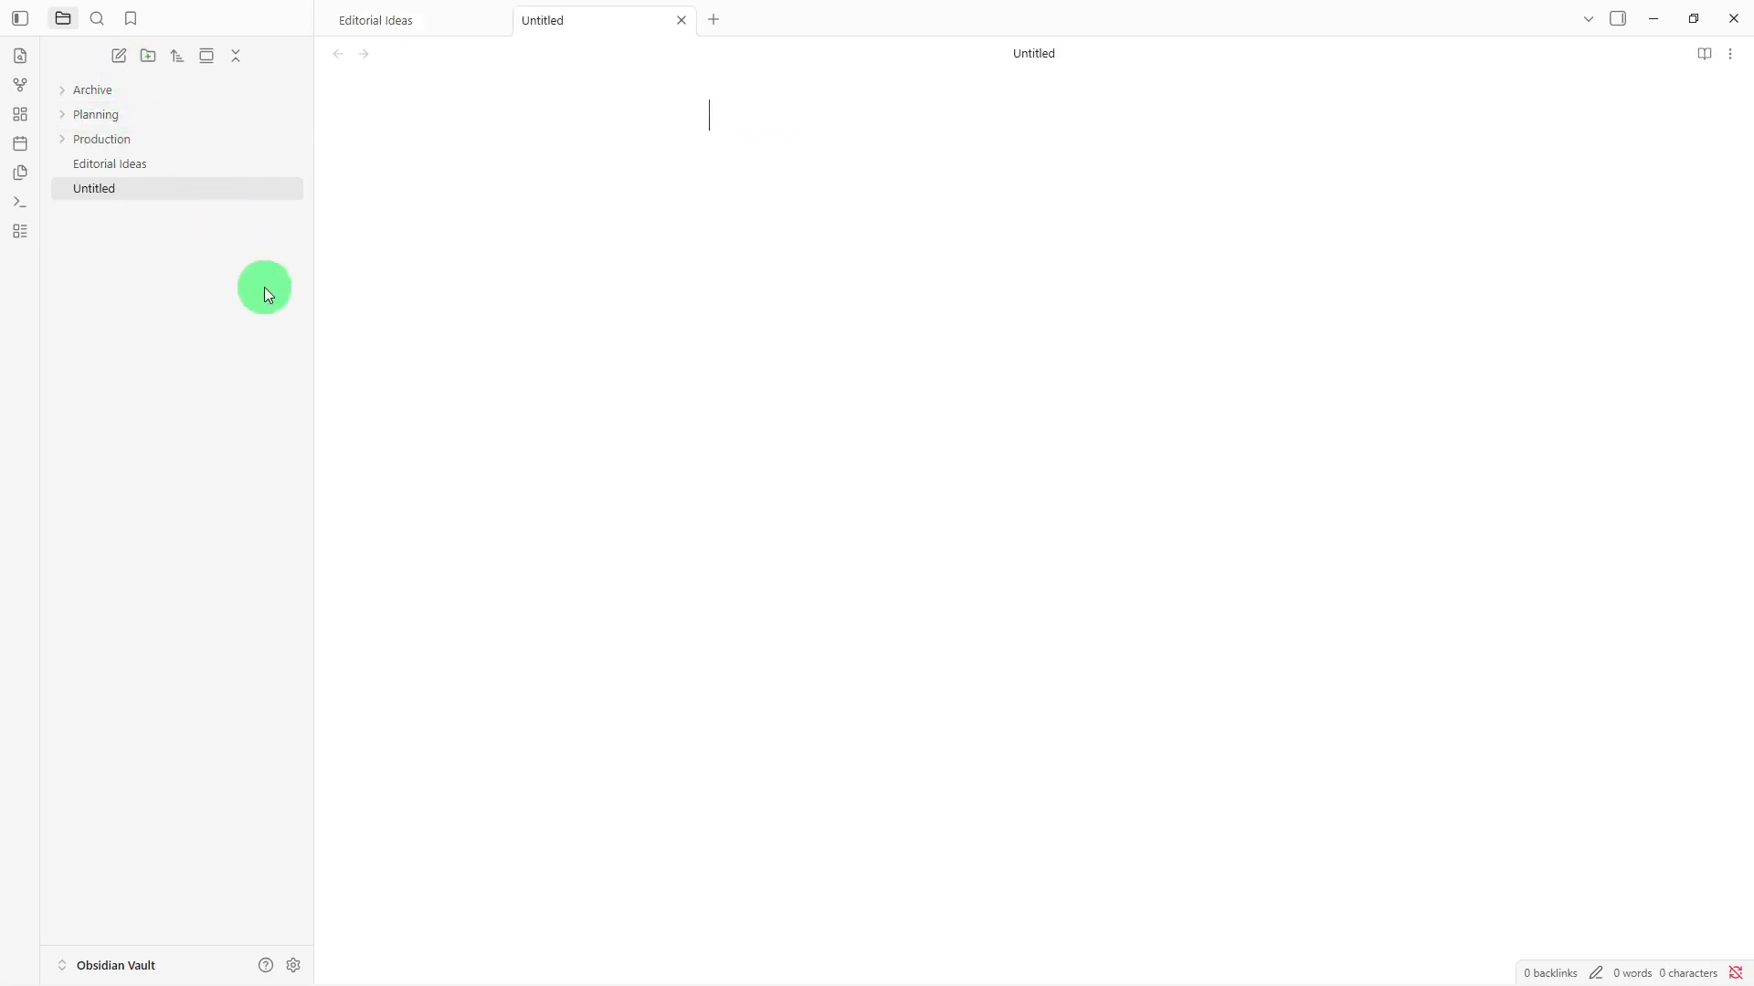
type("Editorial C")
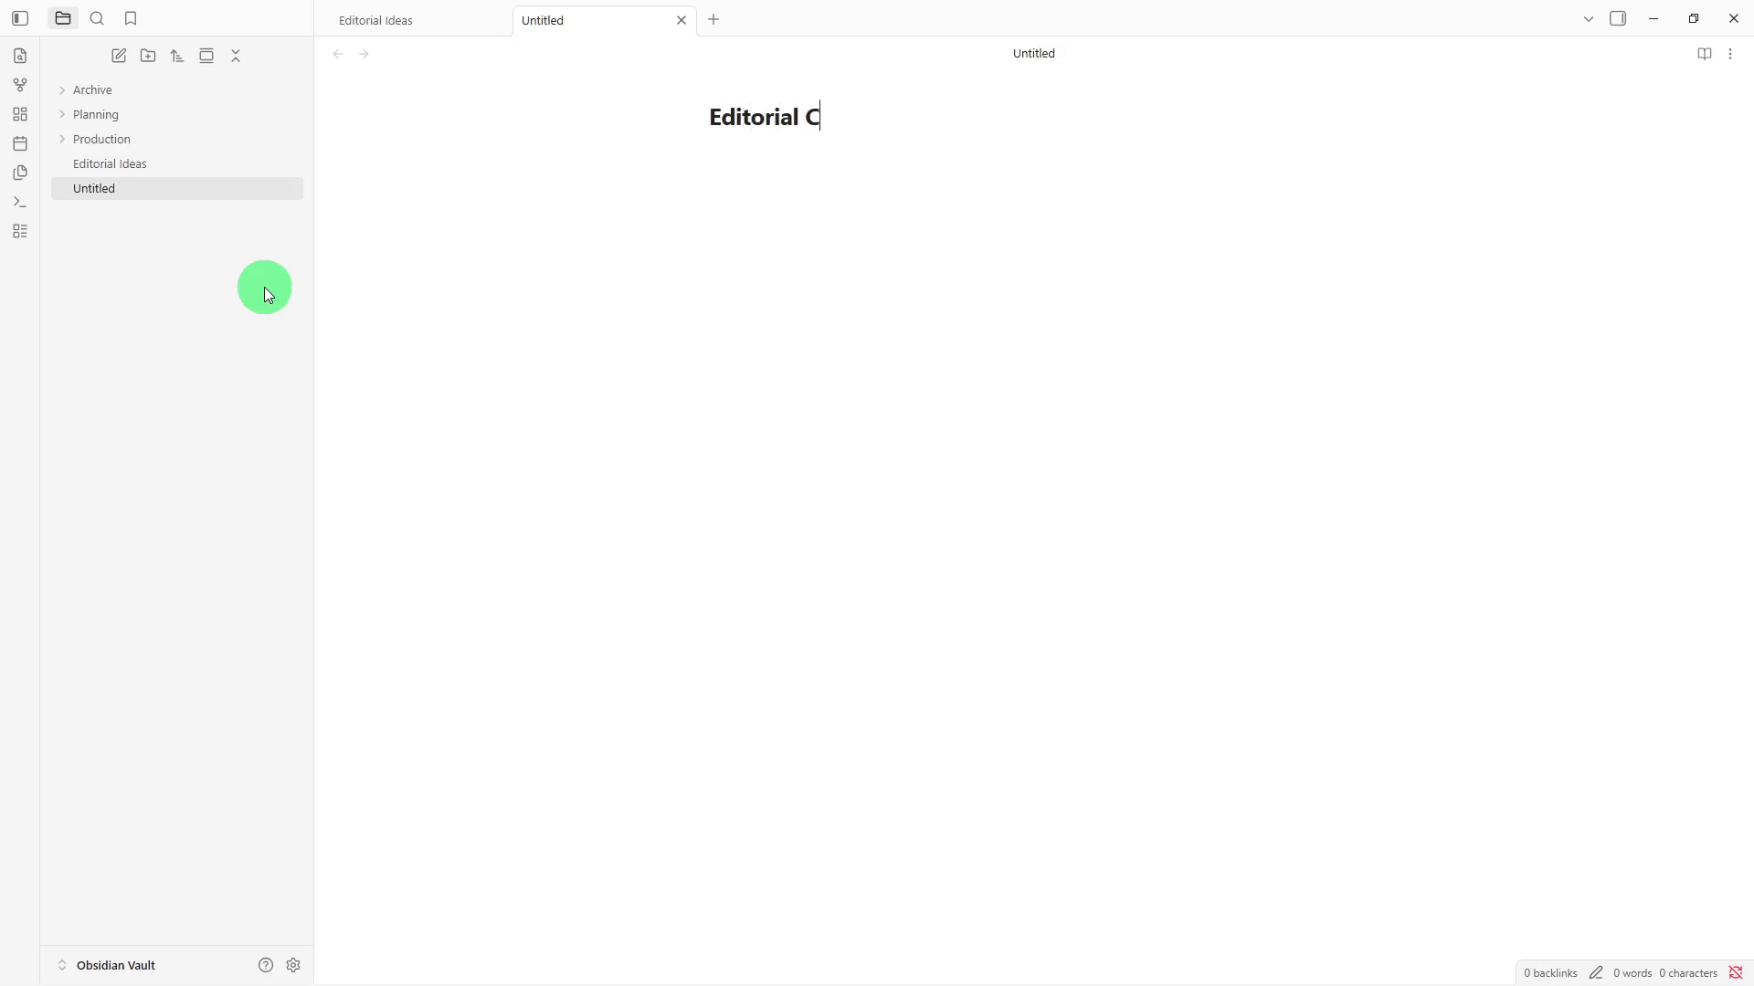
type("alendar")
key("Return")
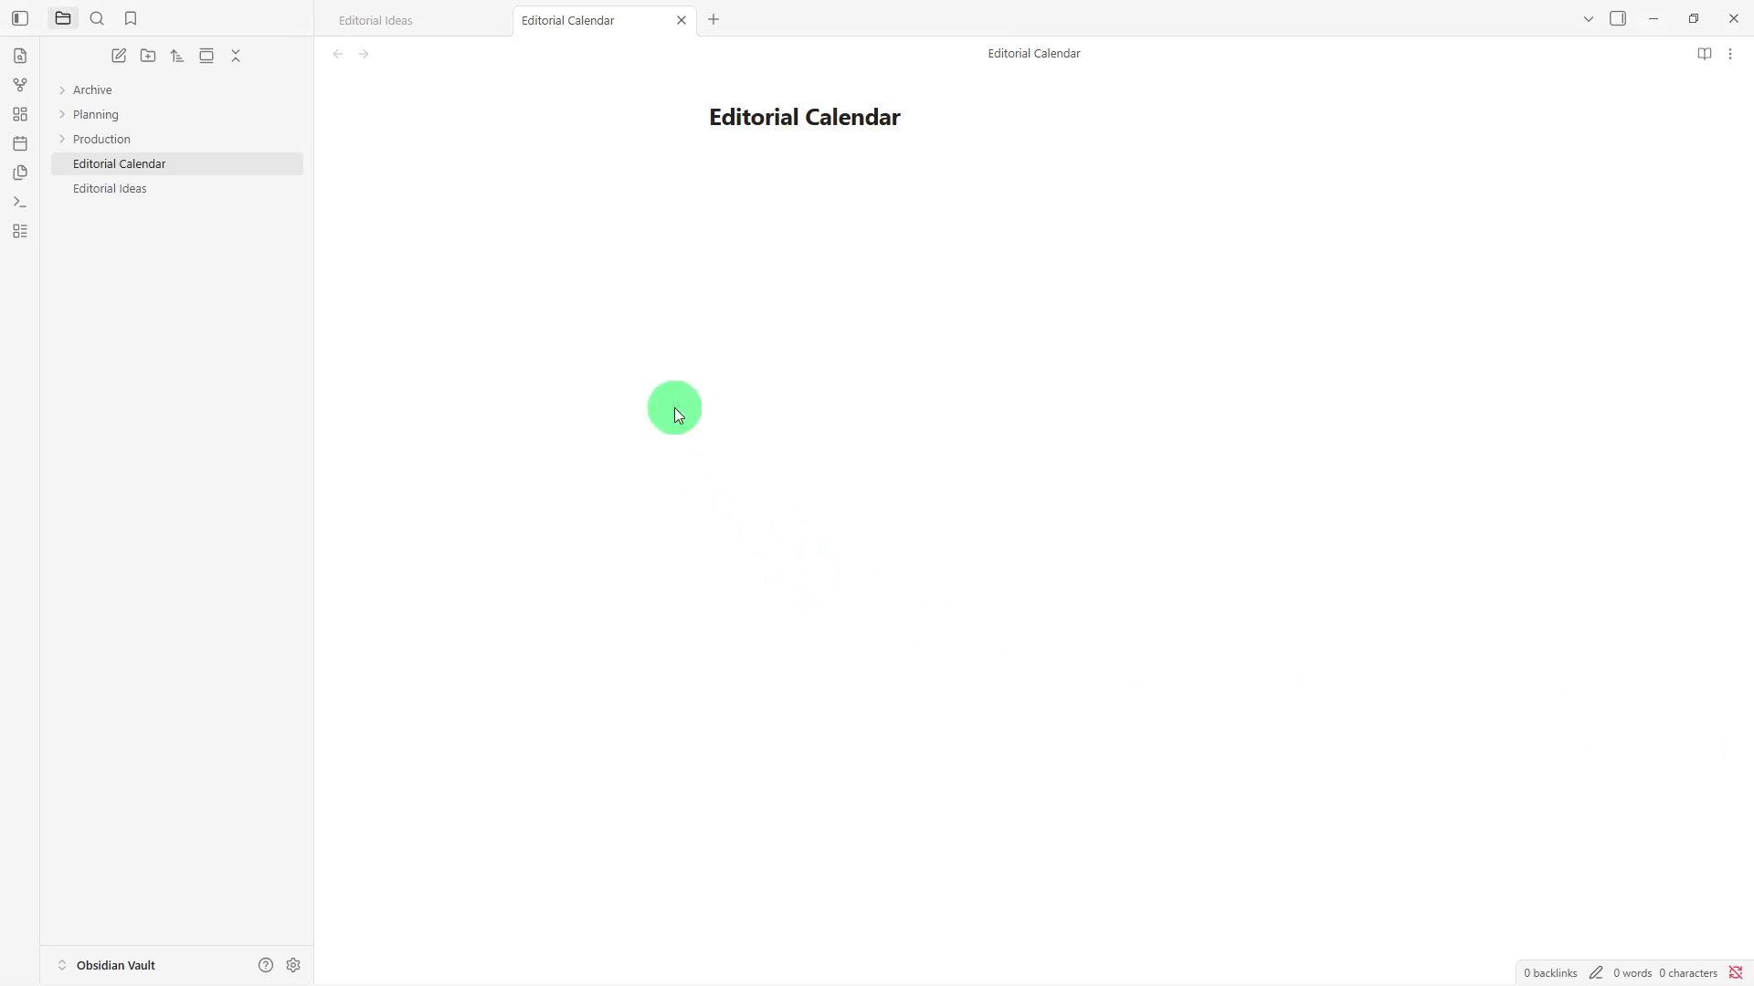
- Fill the note with a Markdown outline: Monthly Schedule table, Upcoming Content, In Progress, and Content Details with Title, Category, Author, Deadline, Publish Date, Status, Notes
left_click(655, 386)
left_click(754, 300)
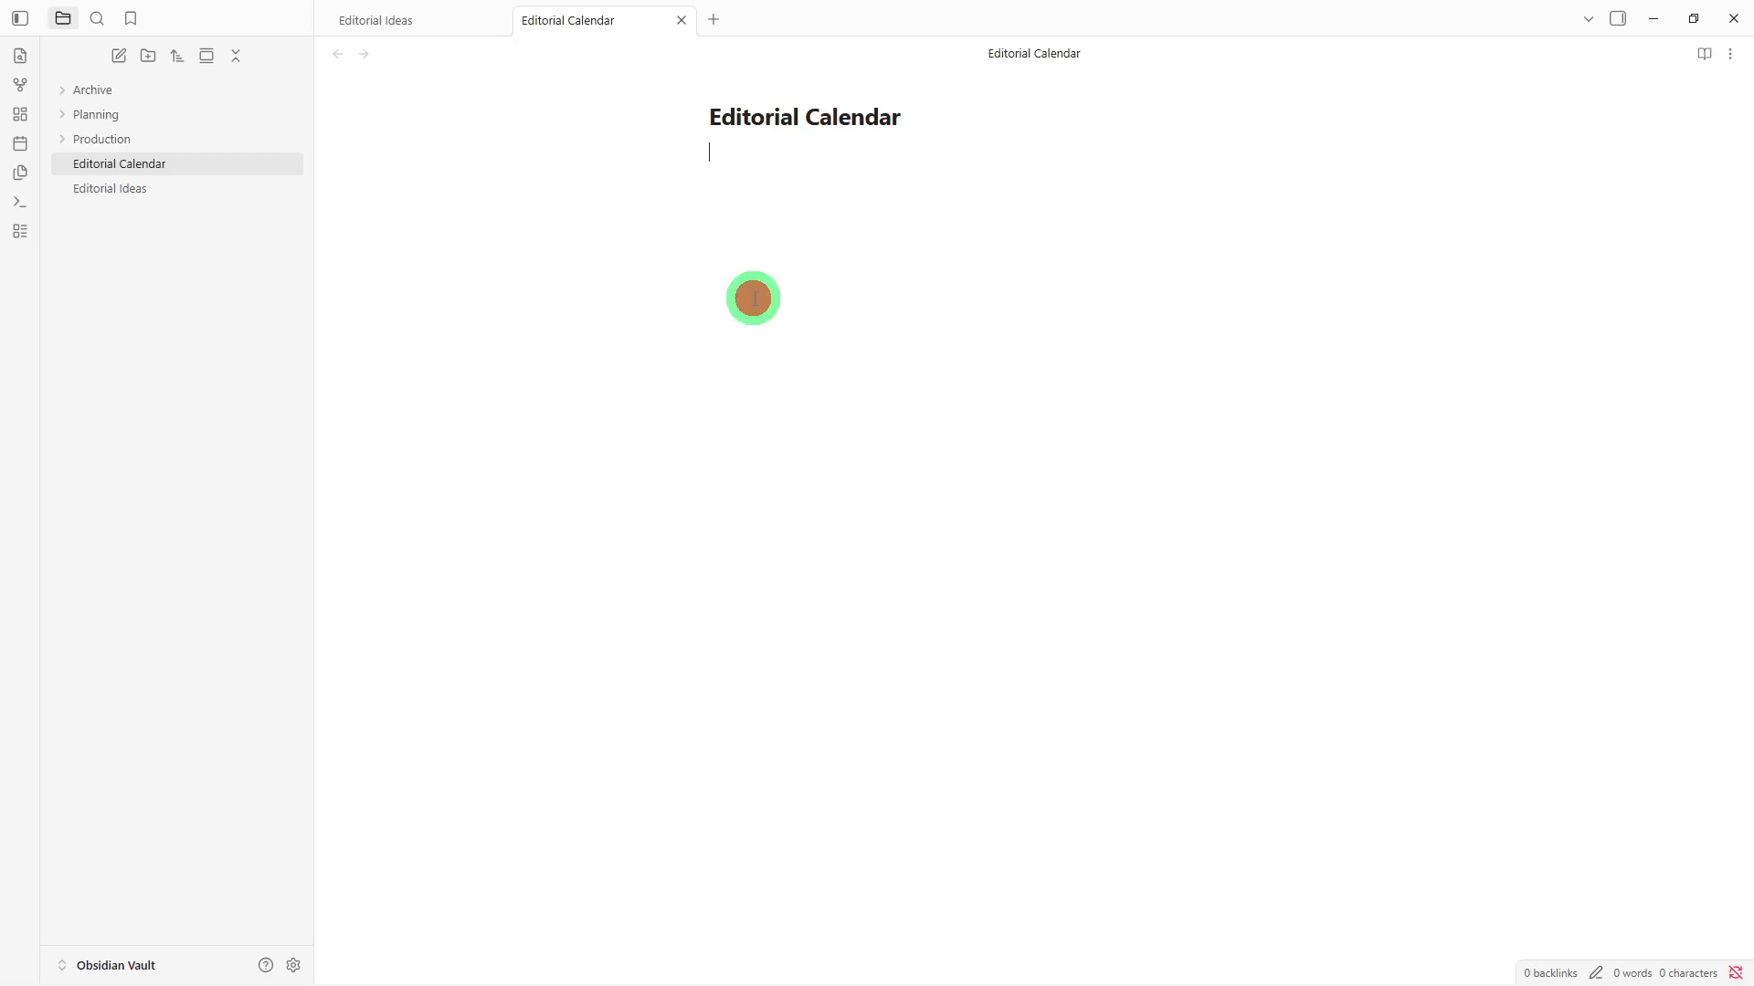
type("## Monthly Schedule | Date | Title | Category | Status | | --- | --- | --- | --- | | | | | | ## Upcoming Content - ## In Progress - ## Content Details Title: Category: Author: Deadline: Publish Date: Status: Notes:")
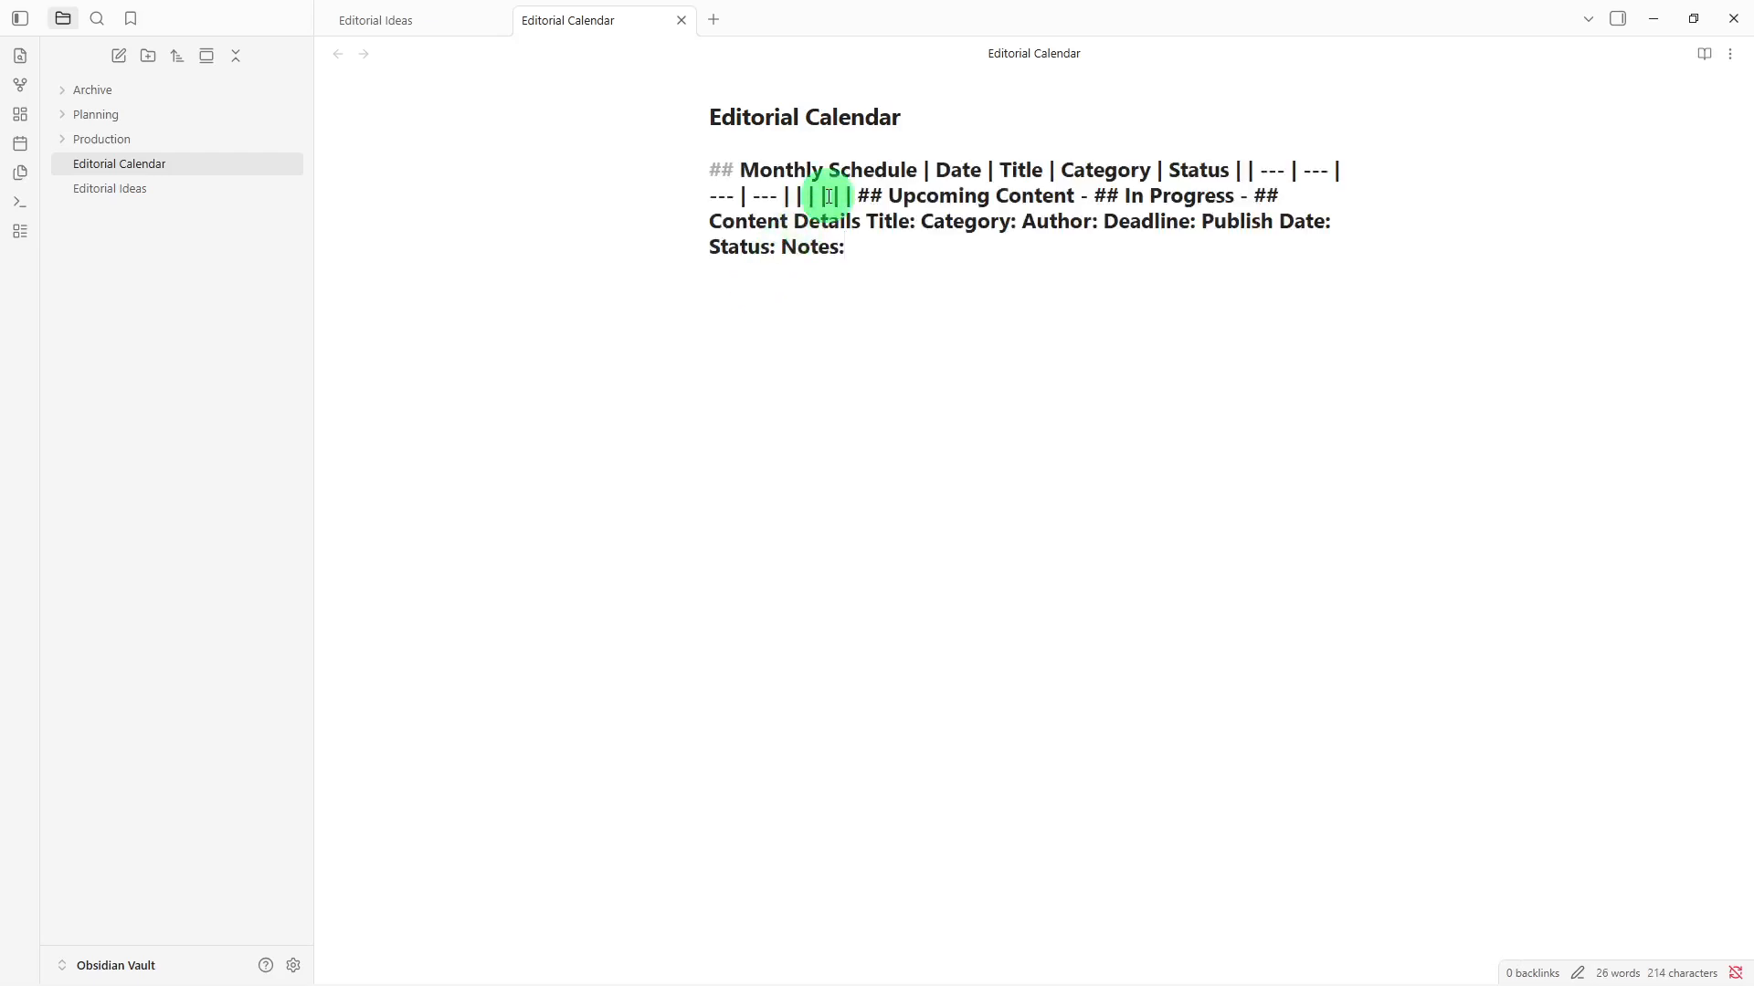
- Delete the table's dashes and empty cells after the Status column and start the Upcoming Content heading on a new line
left_click(1250, 172)
left_click_drag(1249, 172, 853, 201)
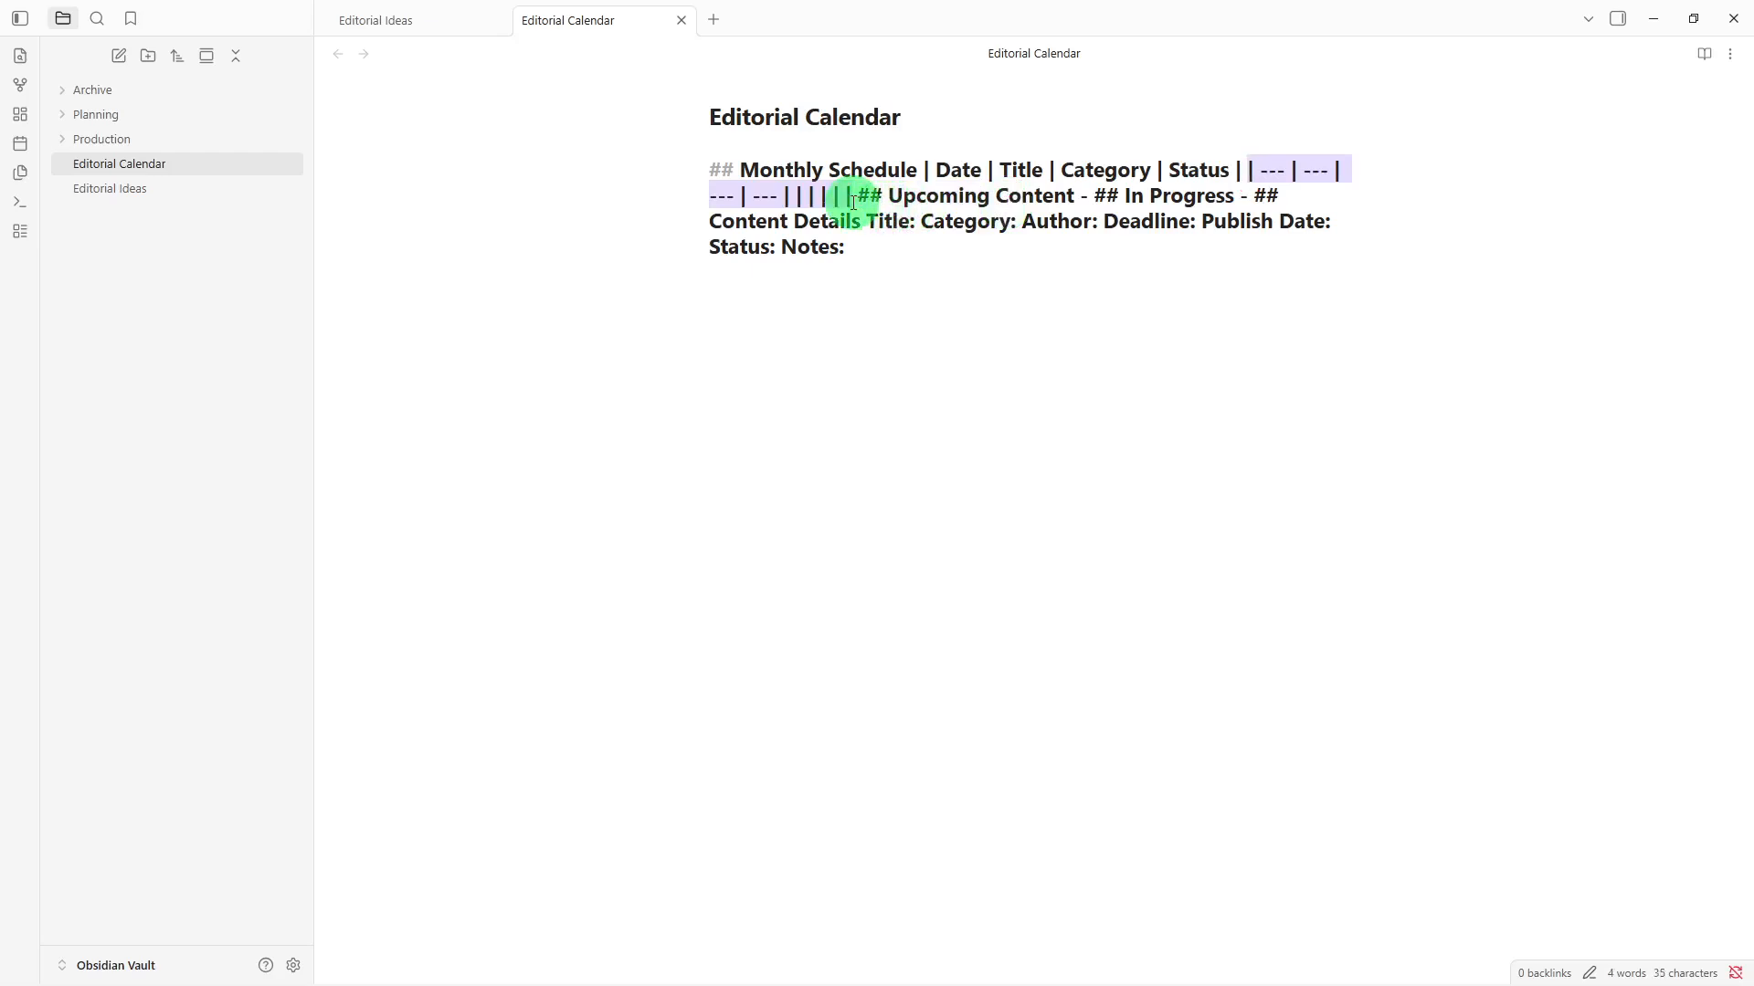
key("BackSpace")
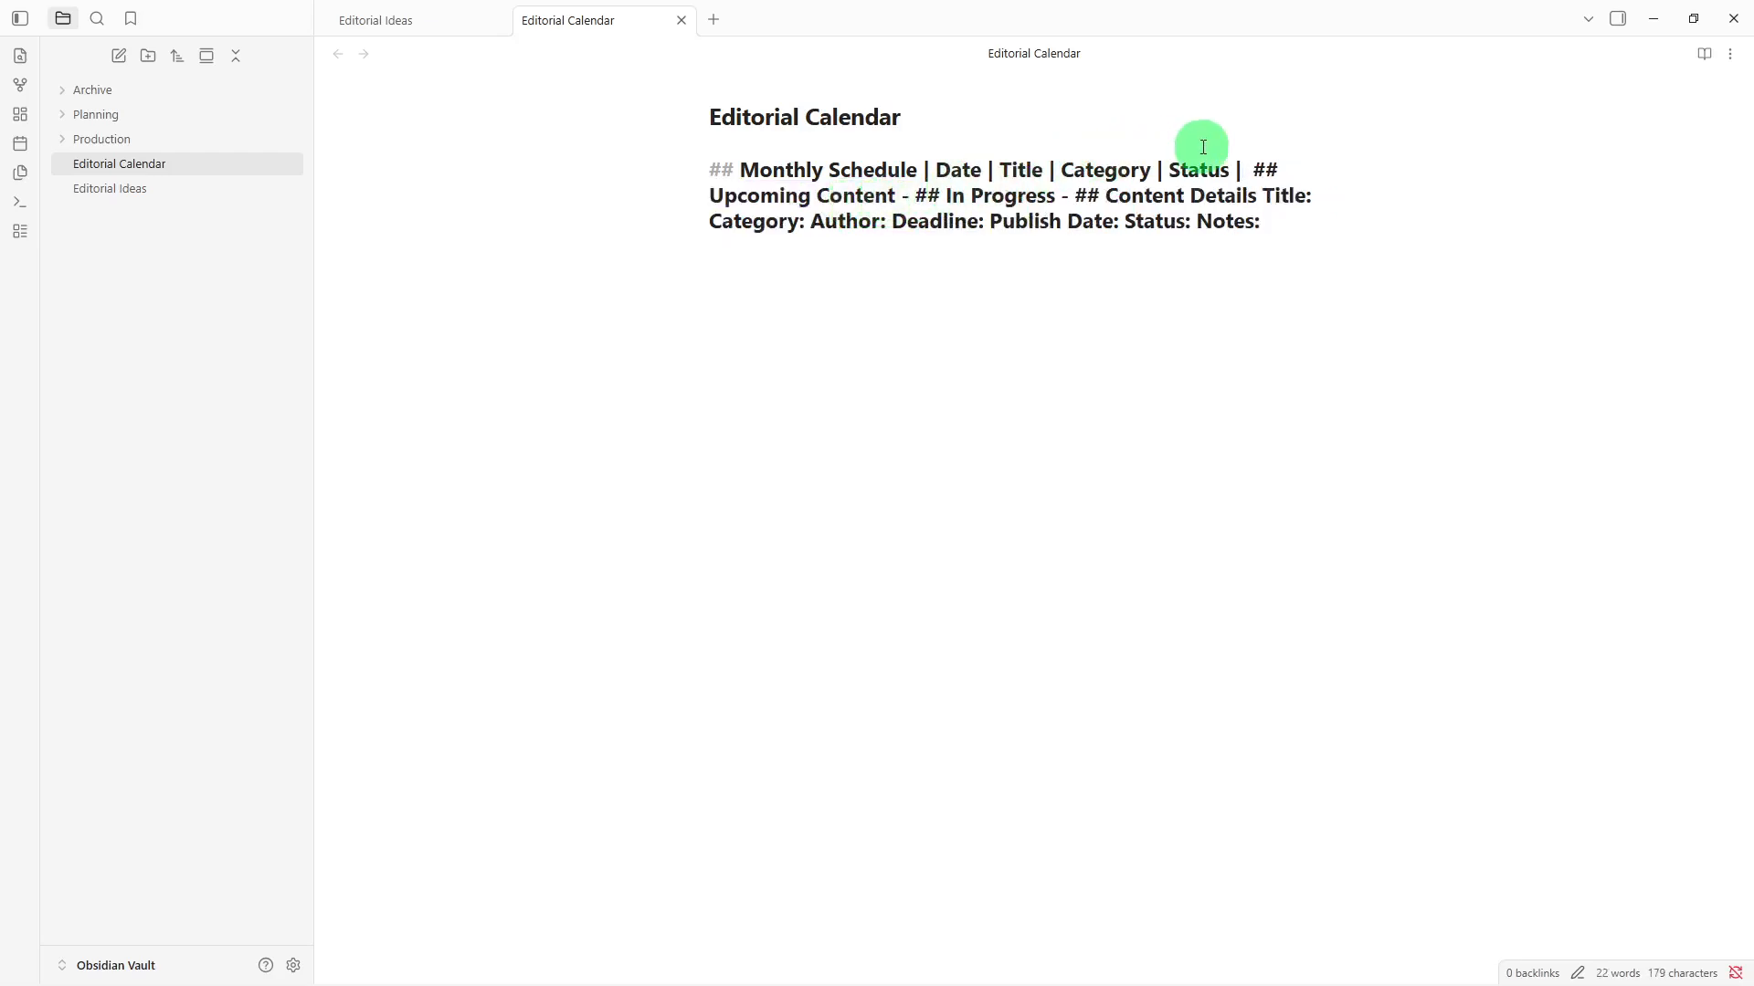
key("Return")
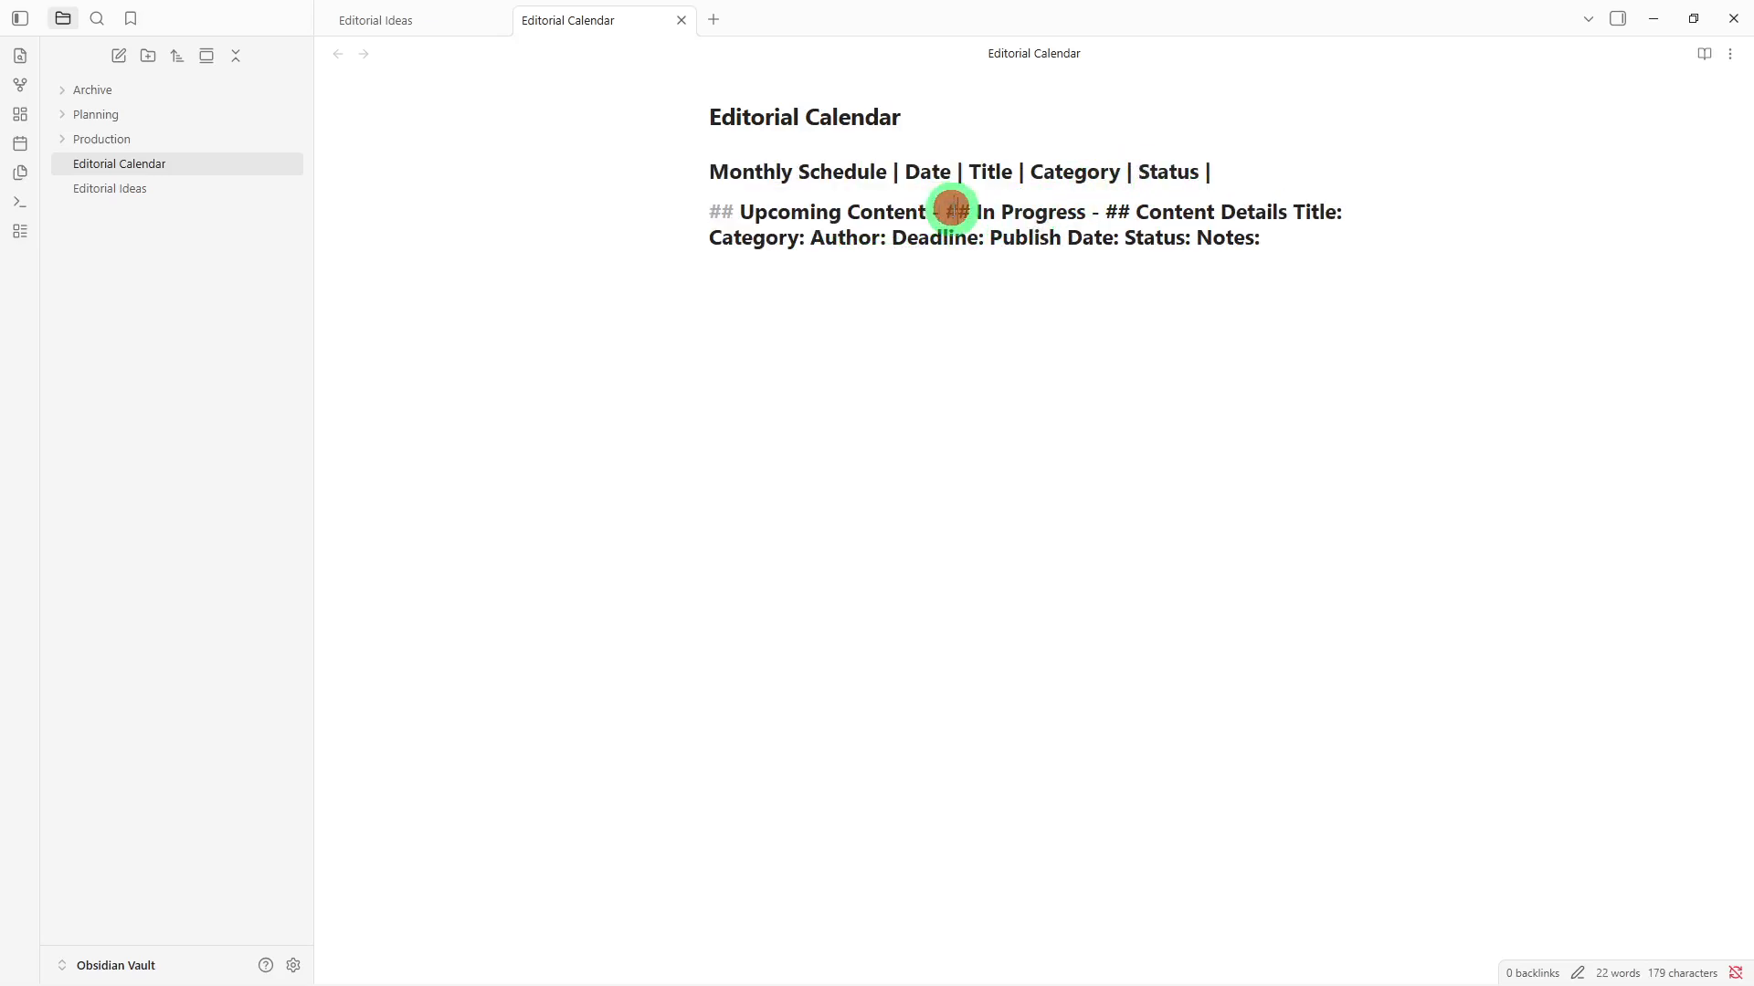
- Put the In Progress and Content Details headings of the Editorial Calendar note on their own lines
left_click_drag(947, 211, 952, 208)
left_click(948, 216)
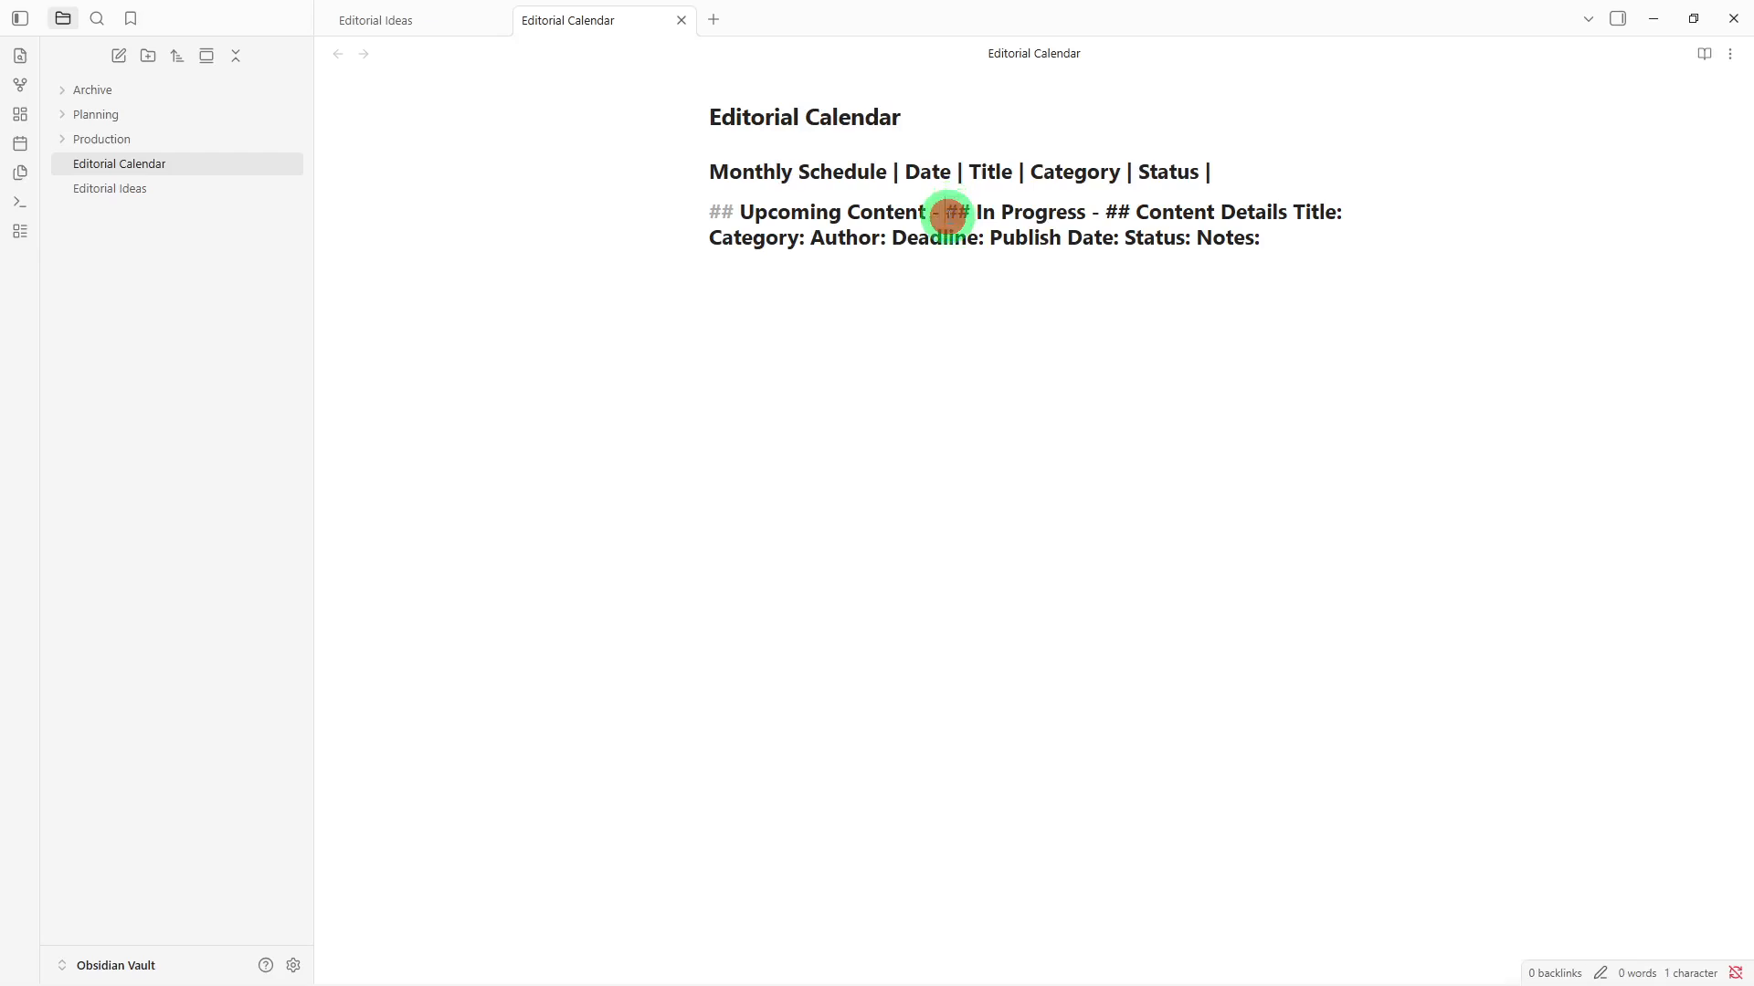
key("Return")
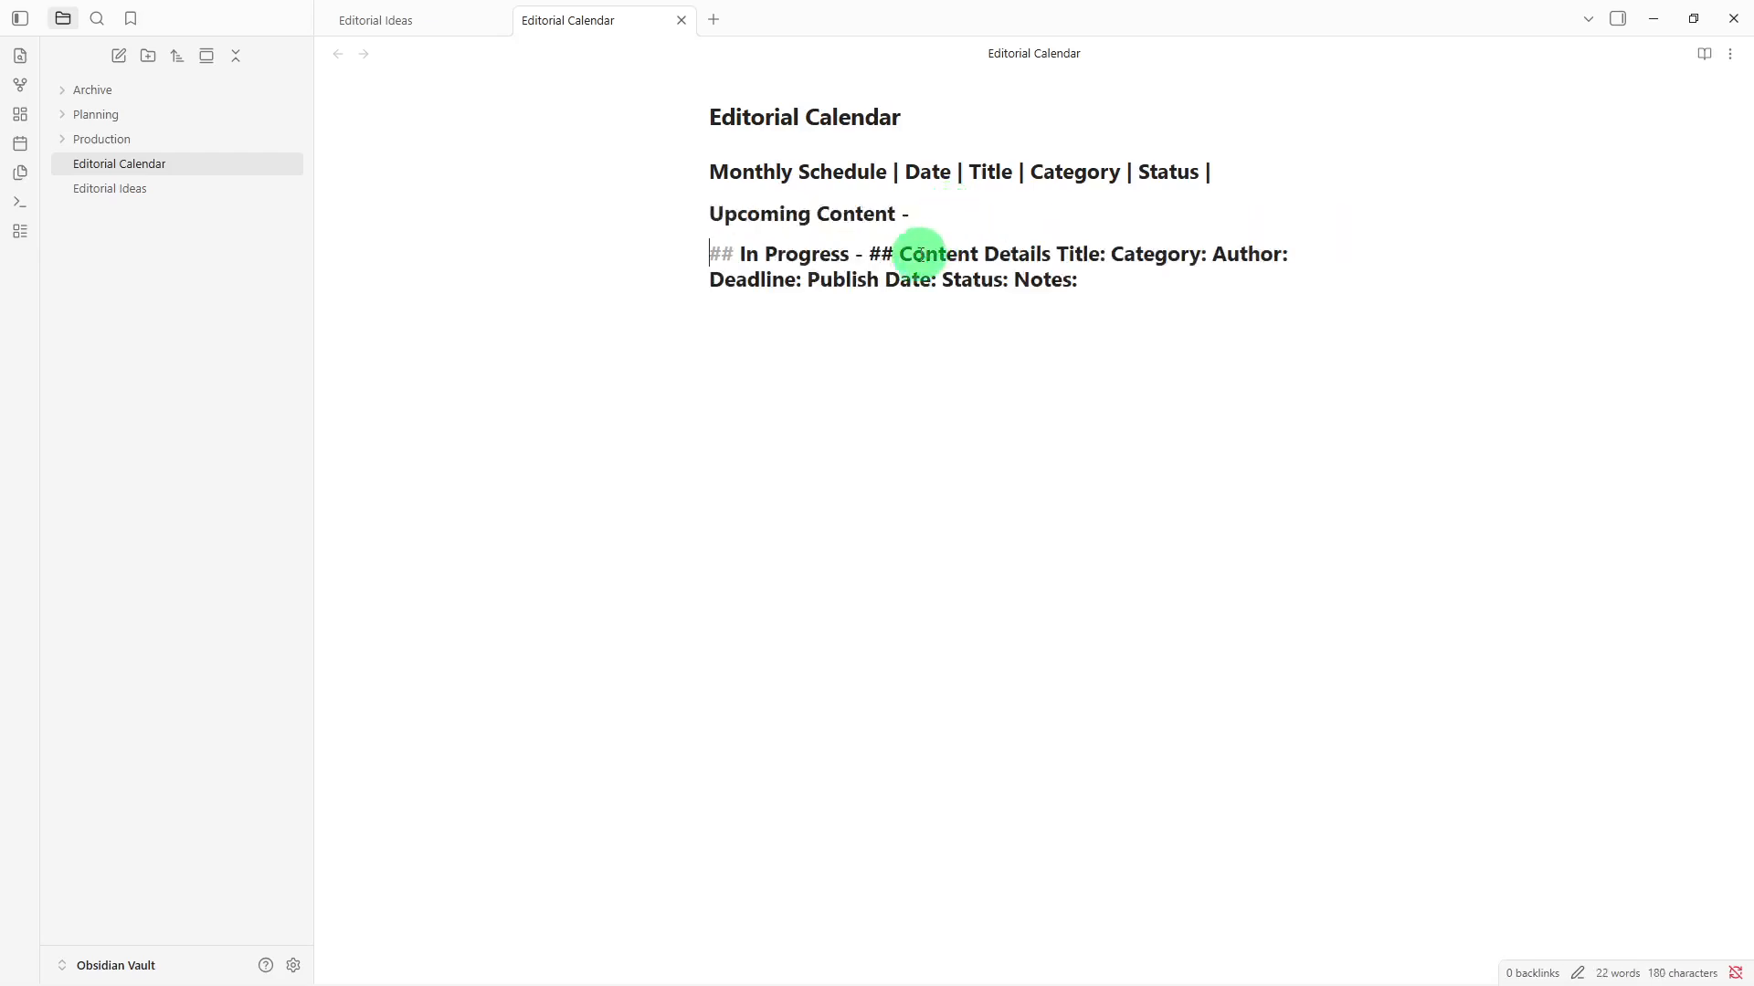
left_click(874, 258)
key("Return")
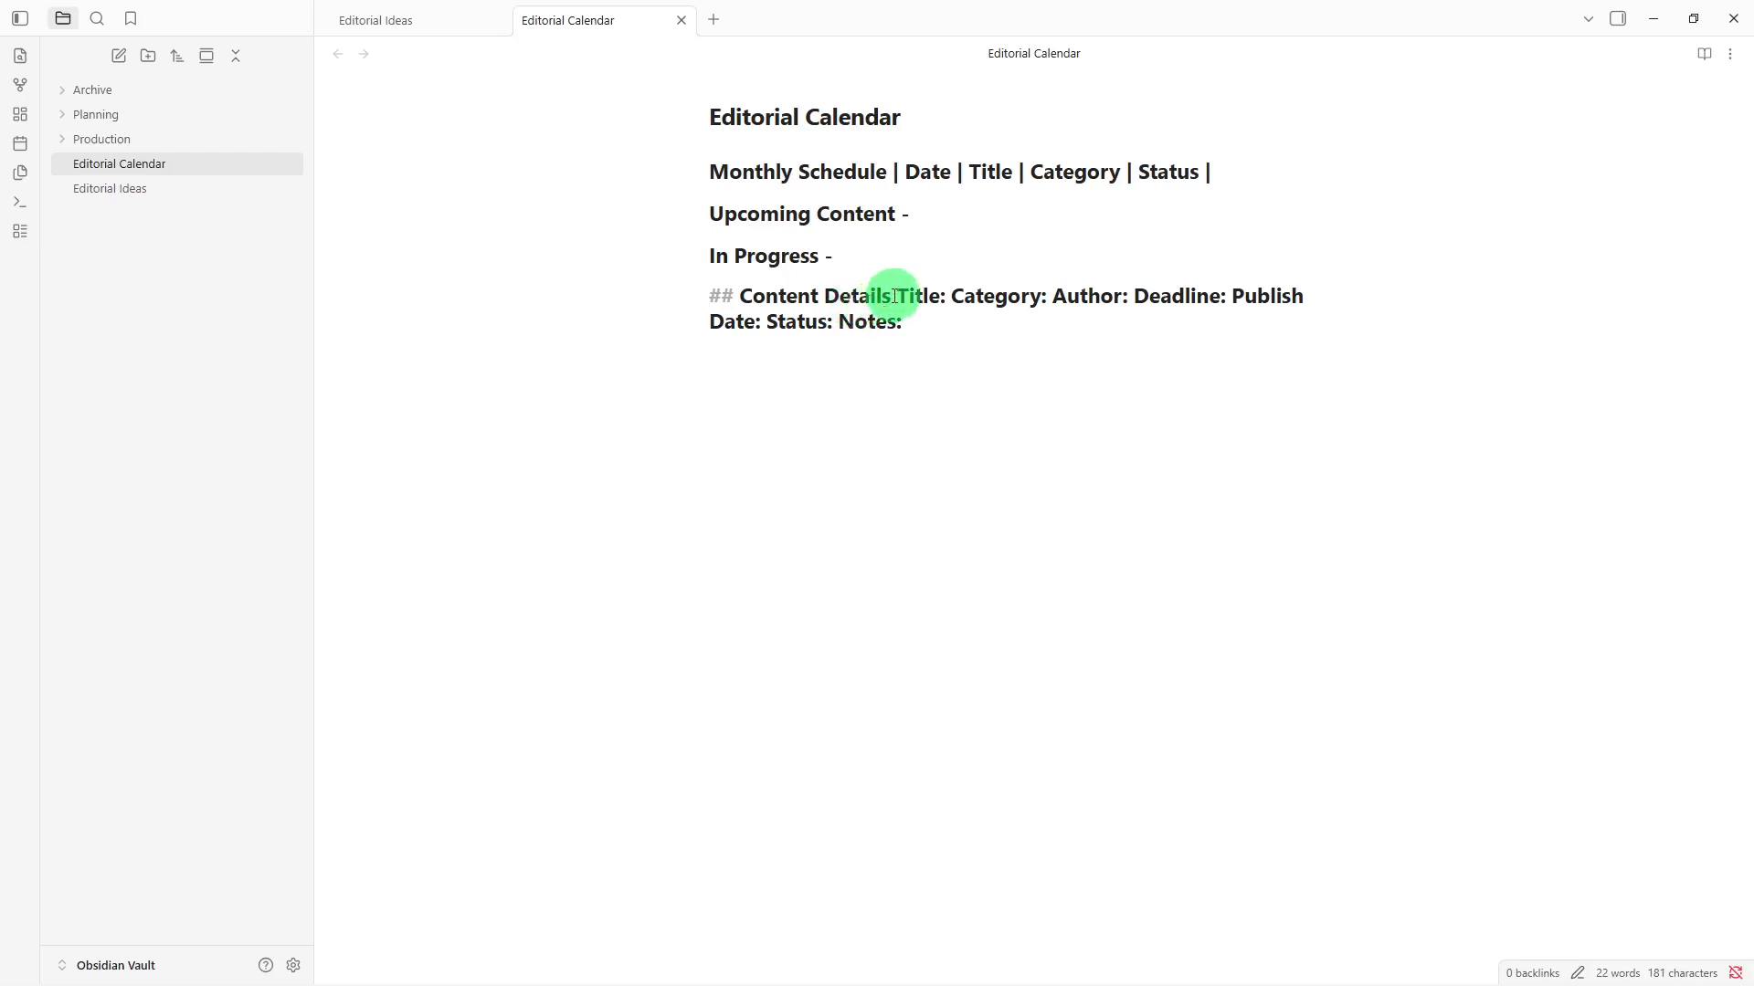
- Split the text under Content Details into separate lines for Title, Category, Author, Deadline, Publish Date, Status and Notes
left_click(897, 295)
key("Return")
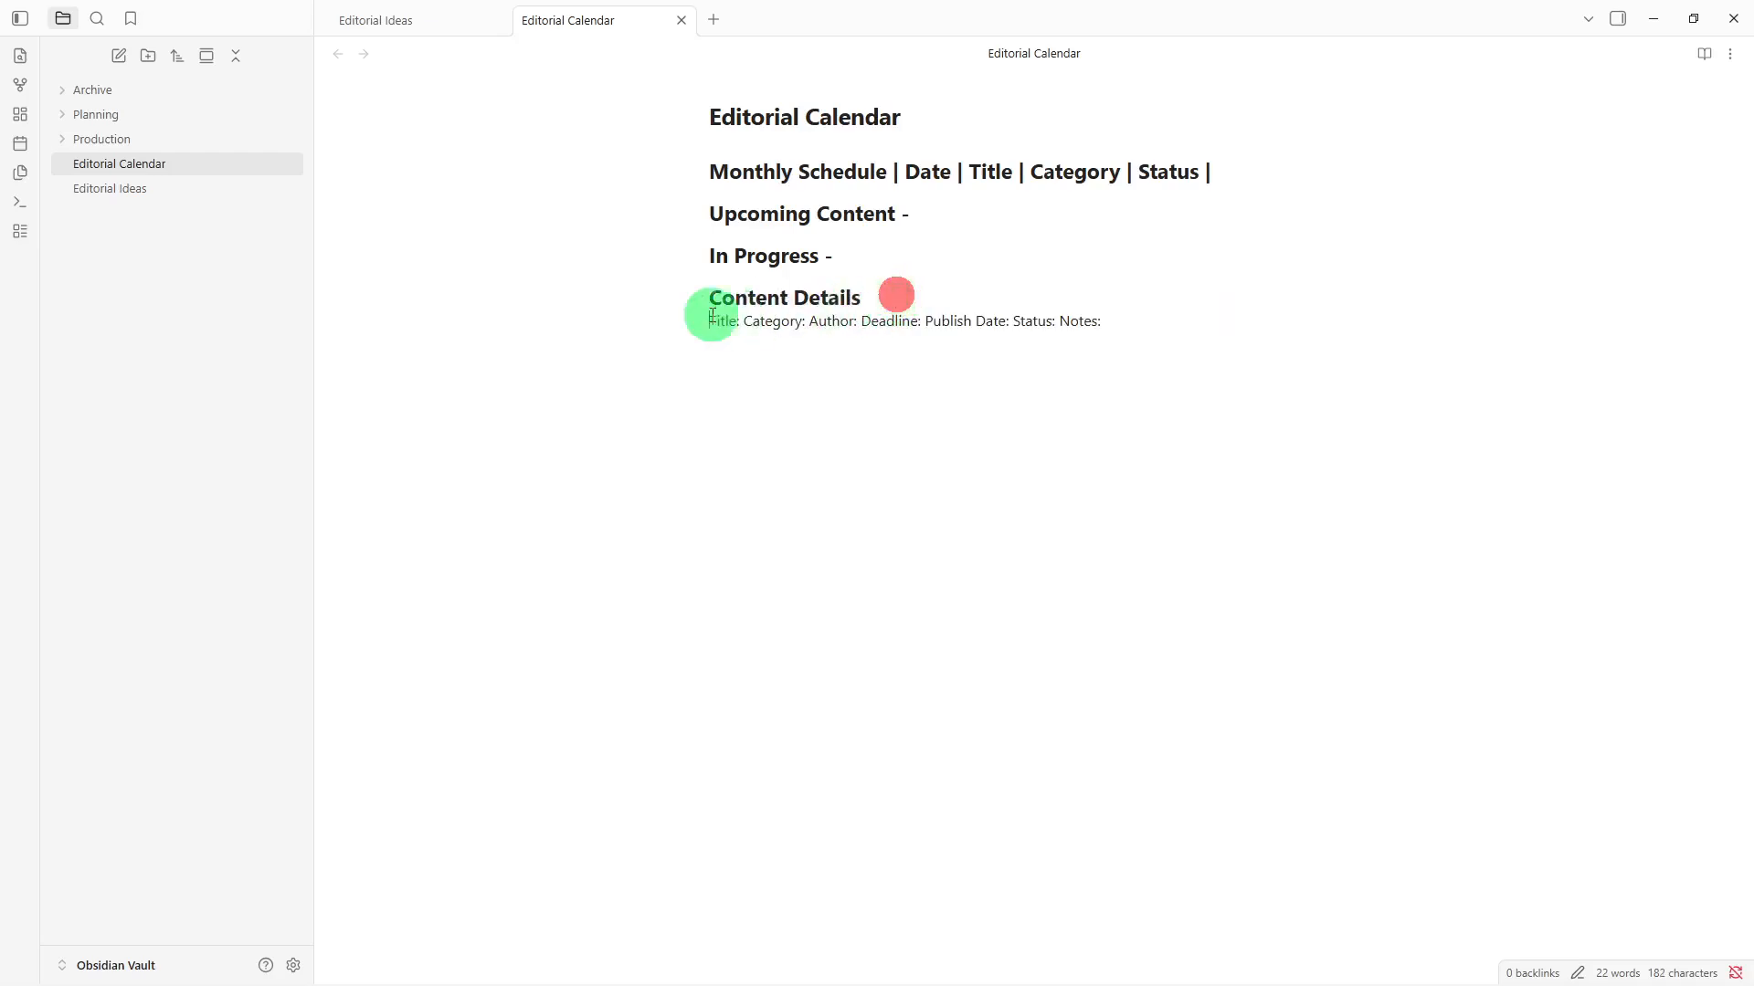
left_click(742, 318)
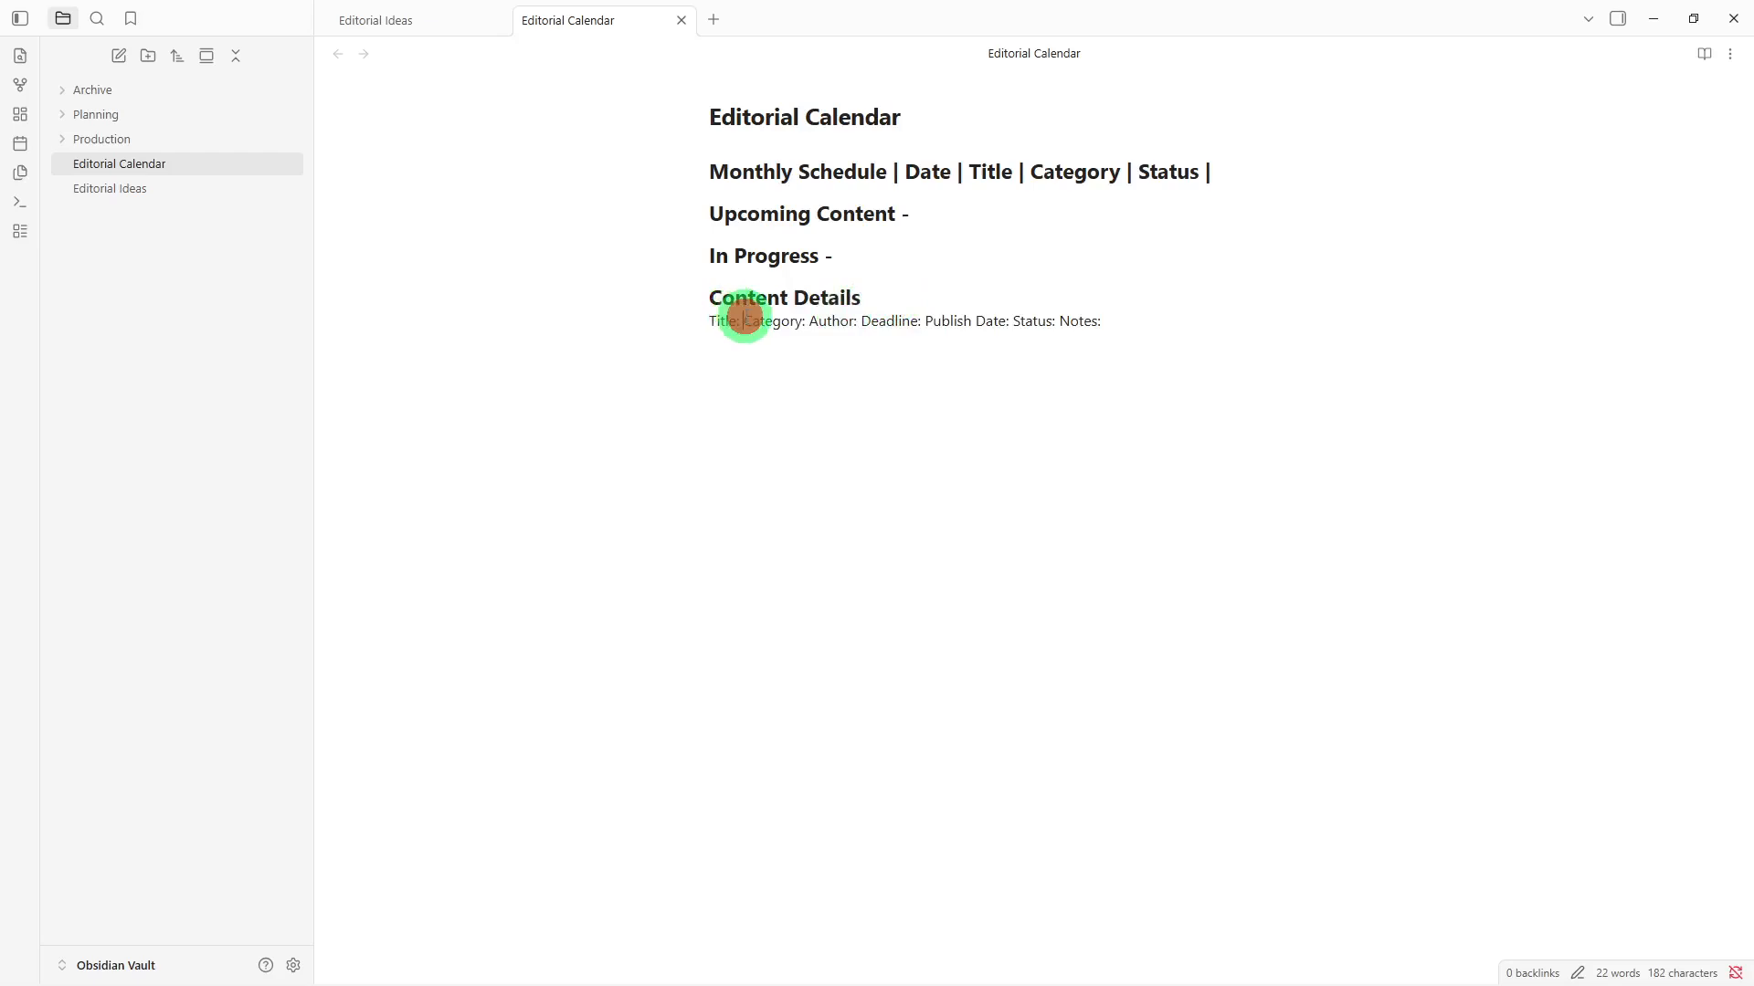
key("Return")
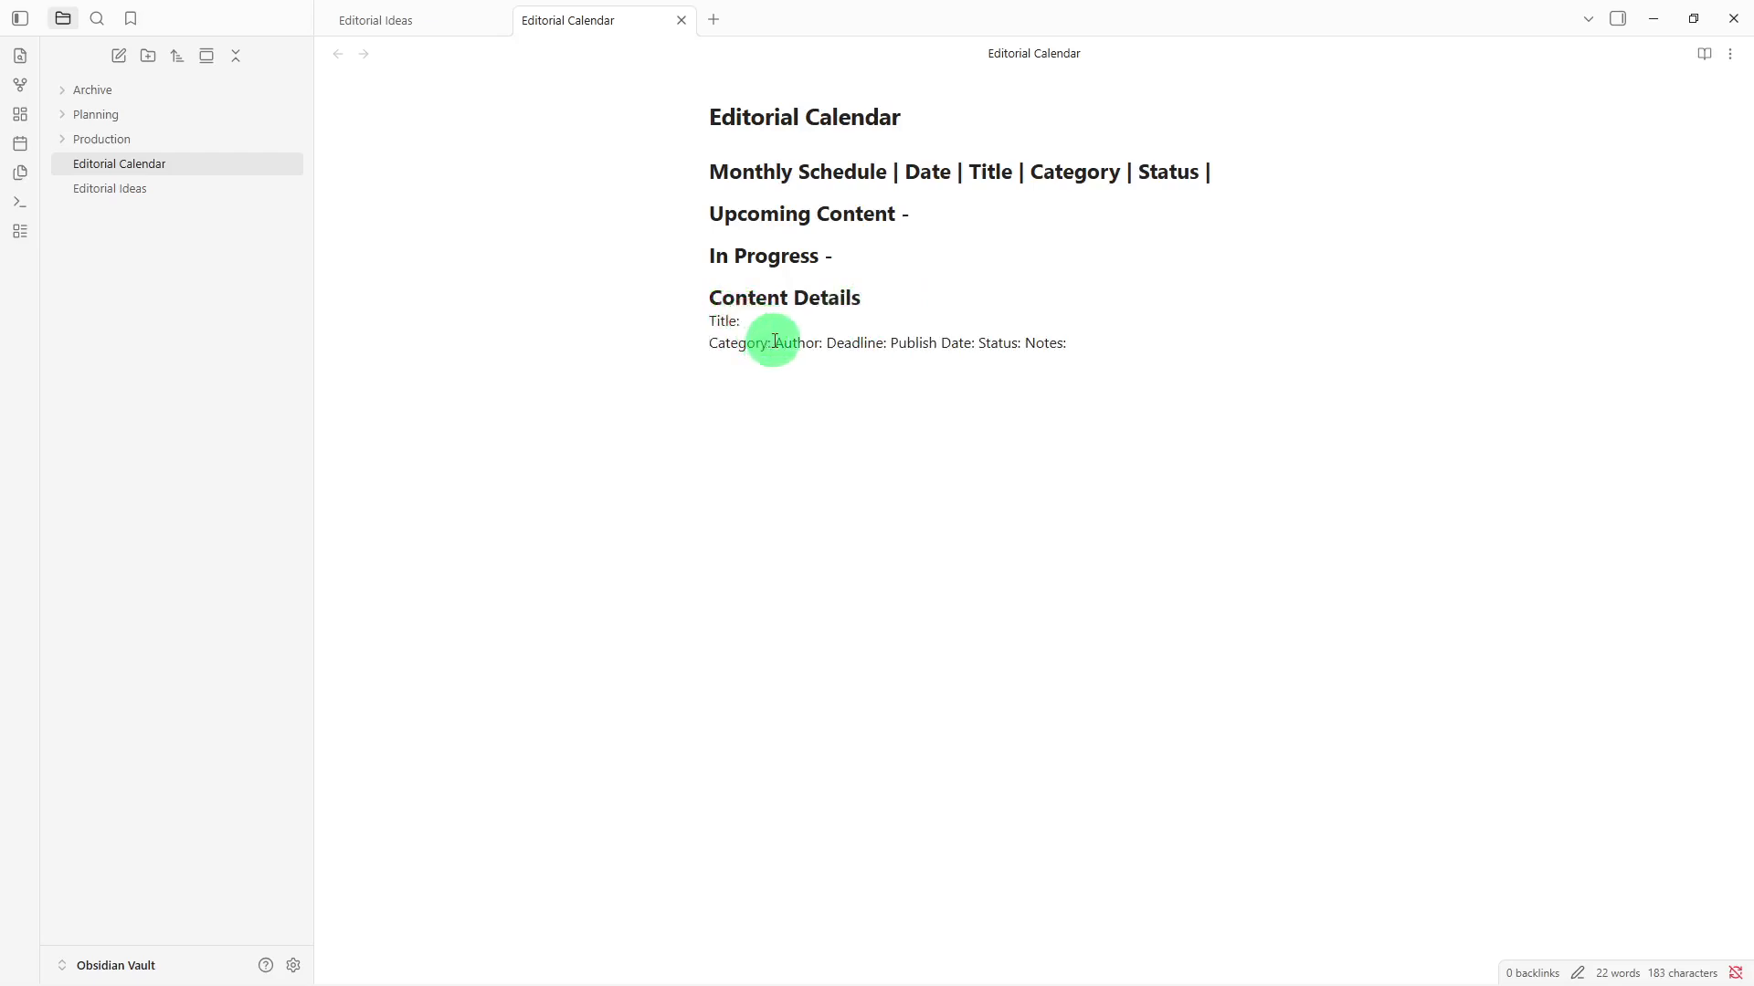
left_click(771, 341)
key("Return")
left_click(759, 365)
key("Return")
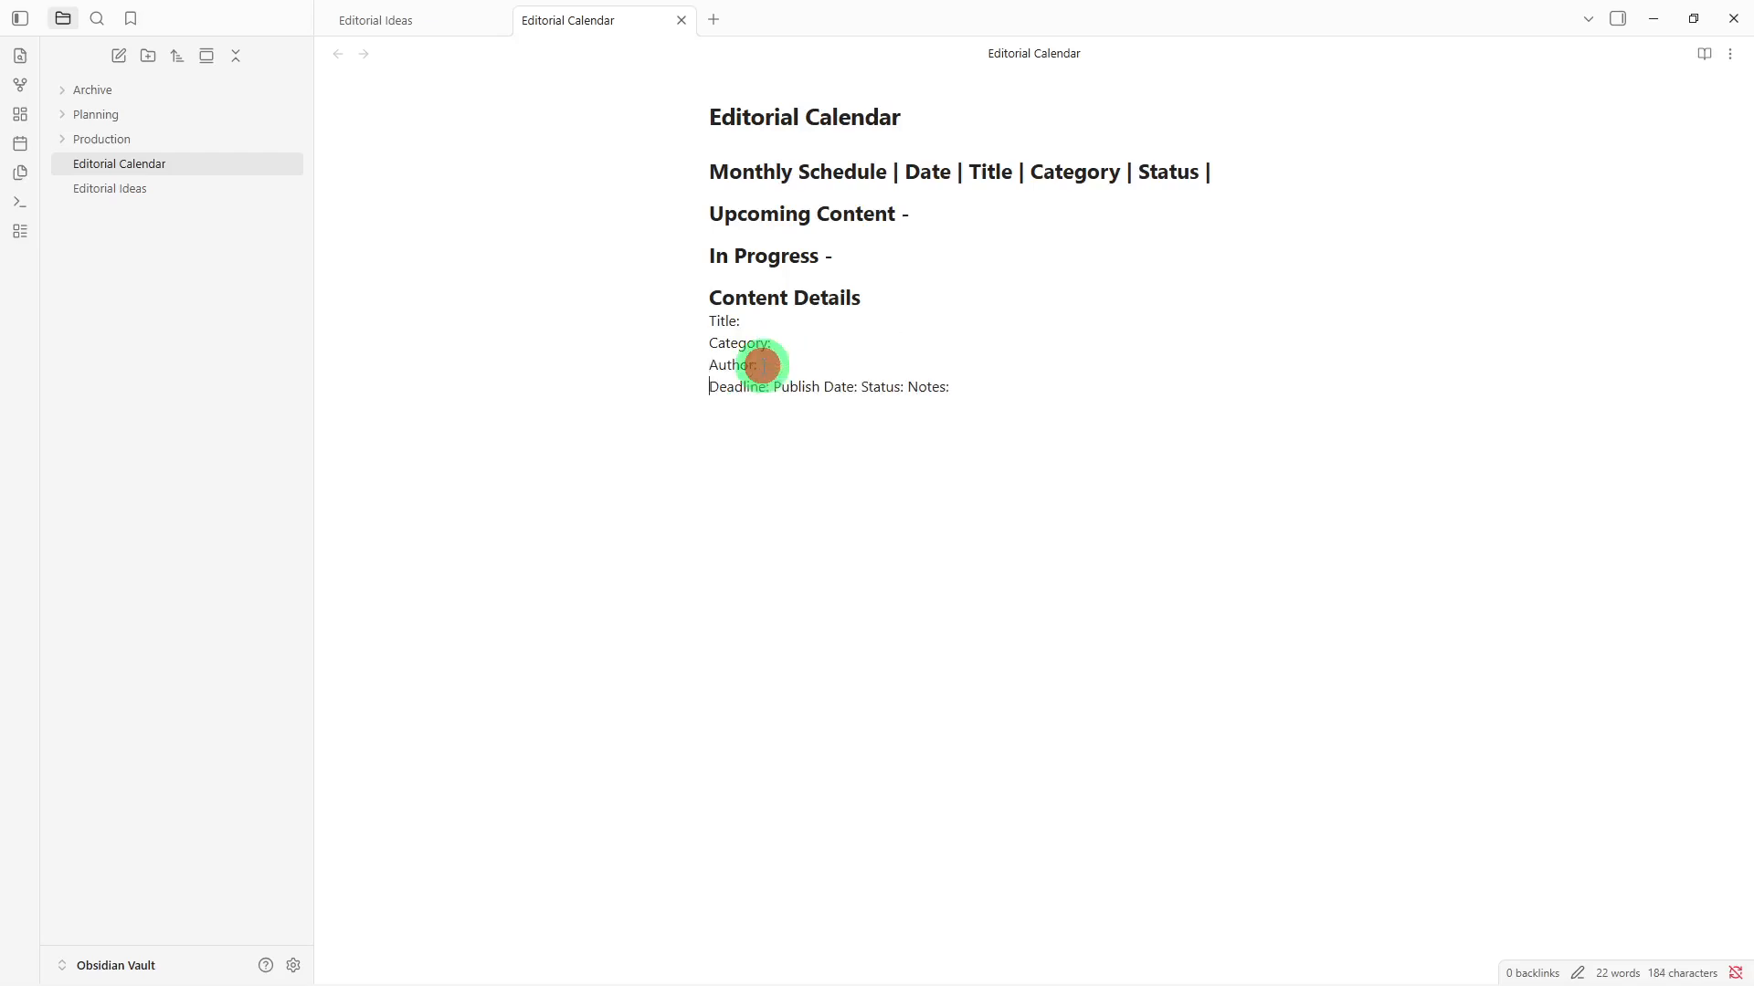
left_click(773, 387)
key("Return")
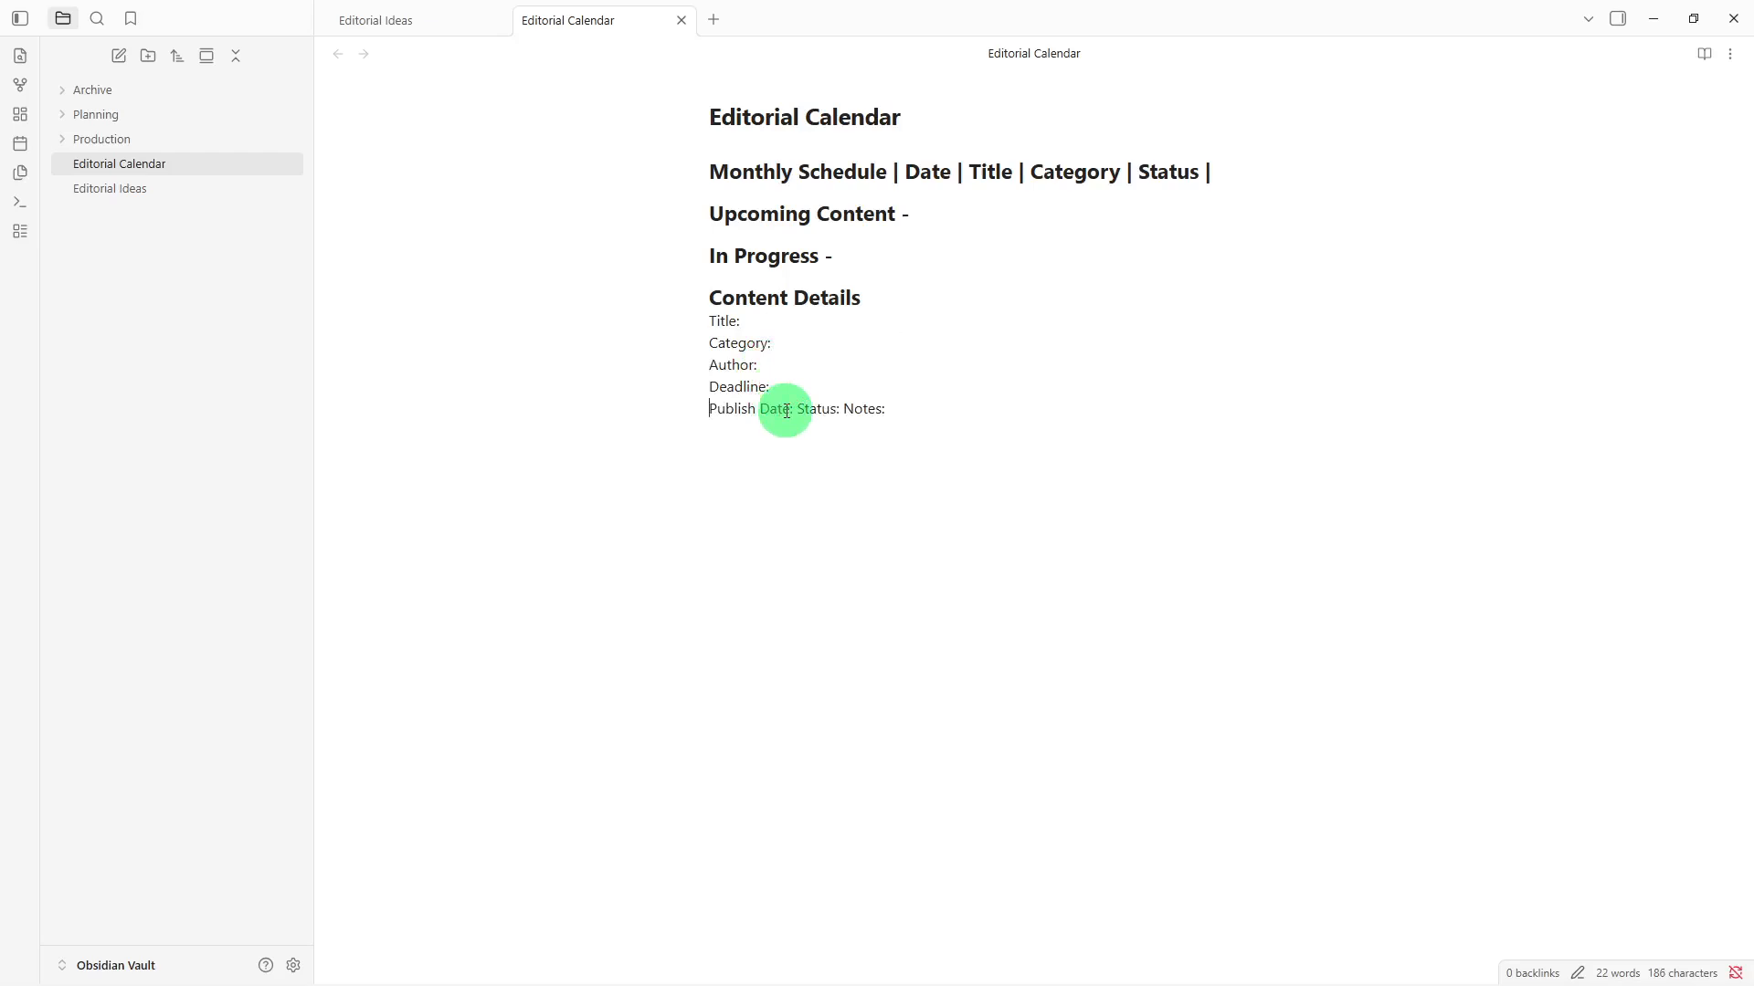
left_click(798, 408)
key("Return")
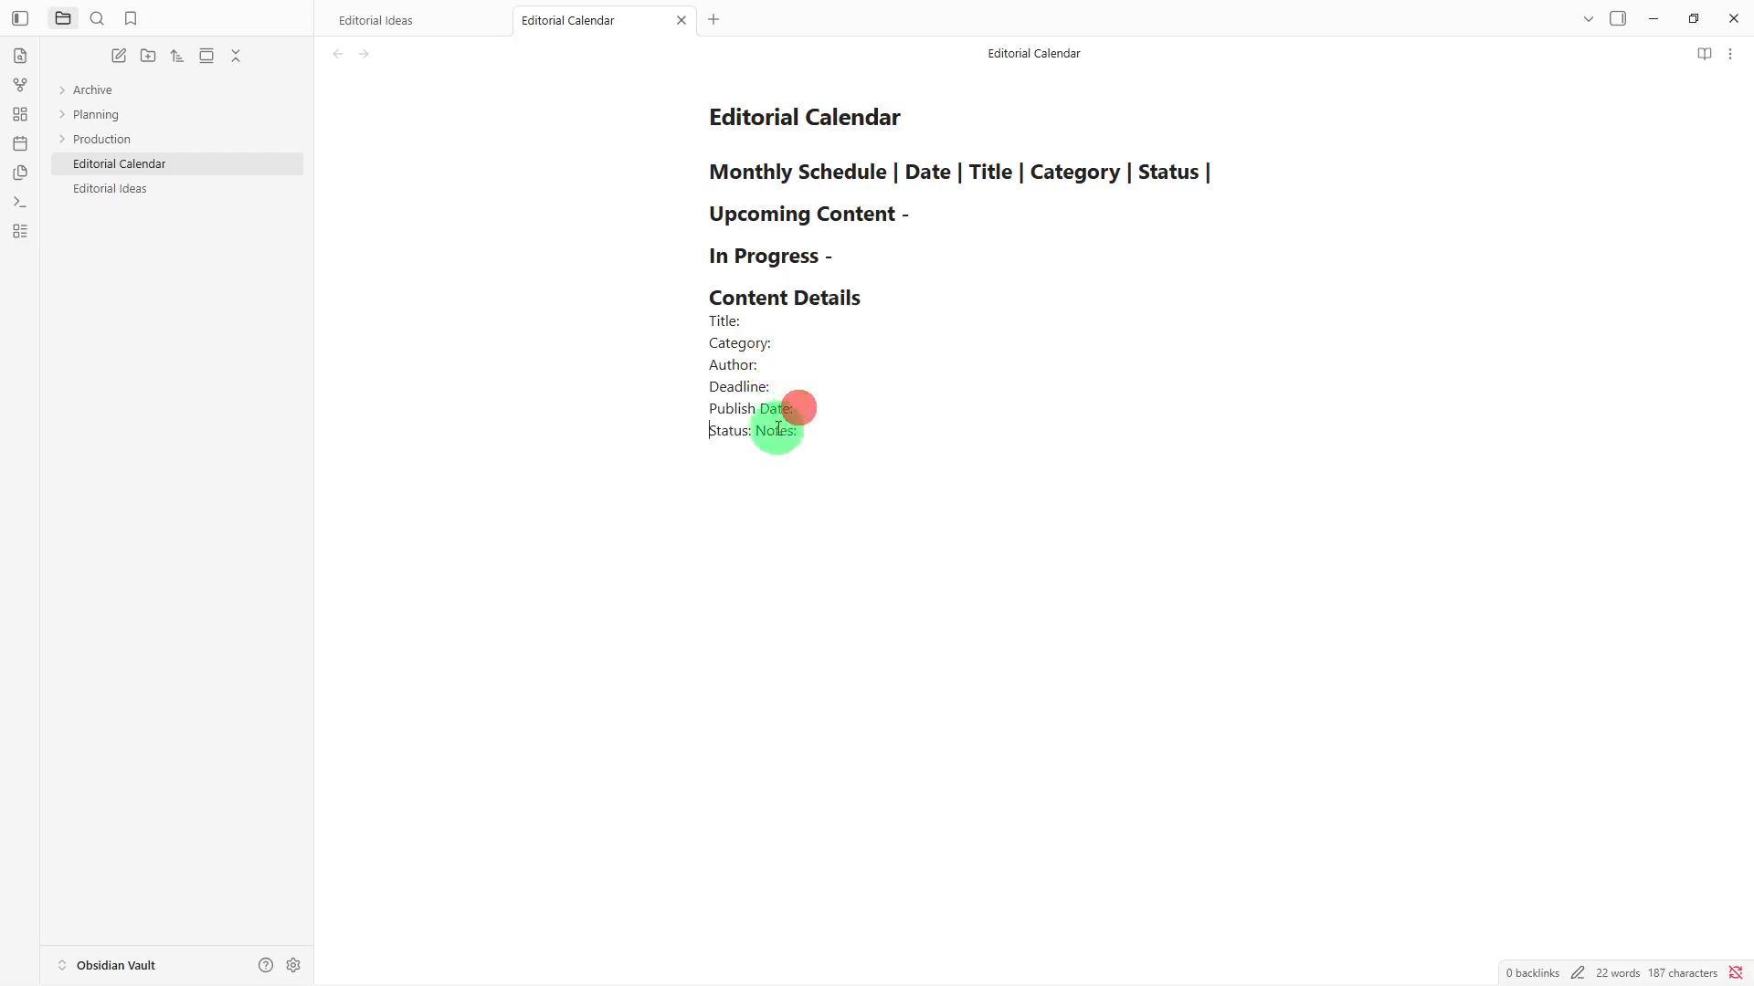
left_click(760, 433)
key("Return")
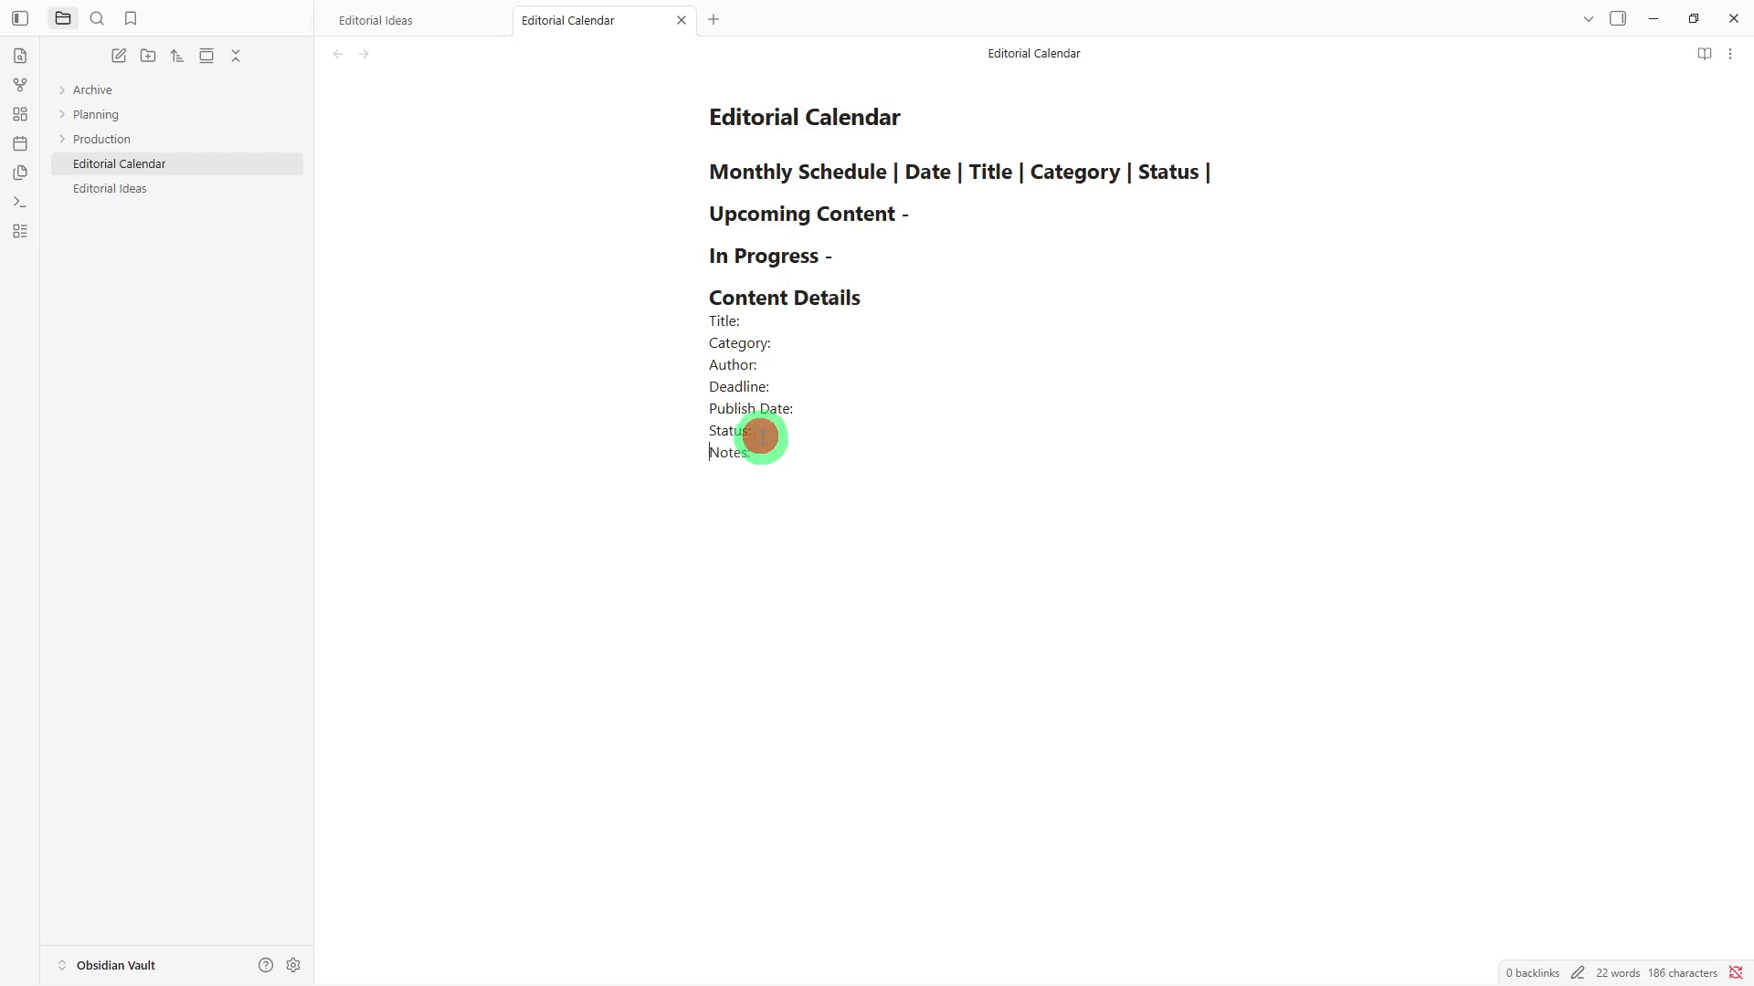
left_click(810, 460)
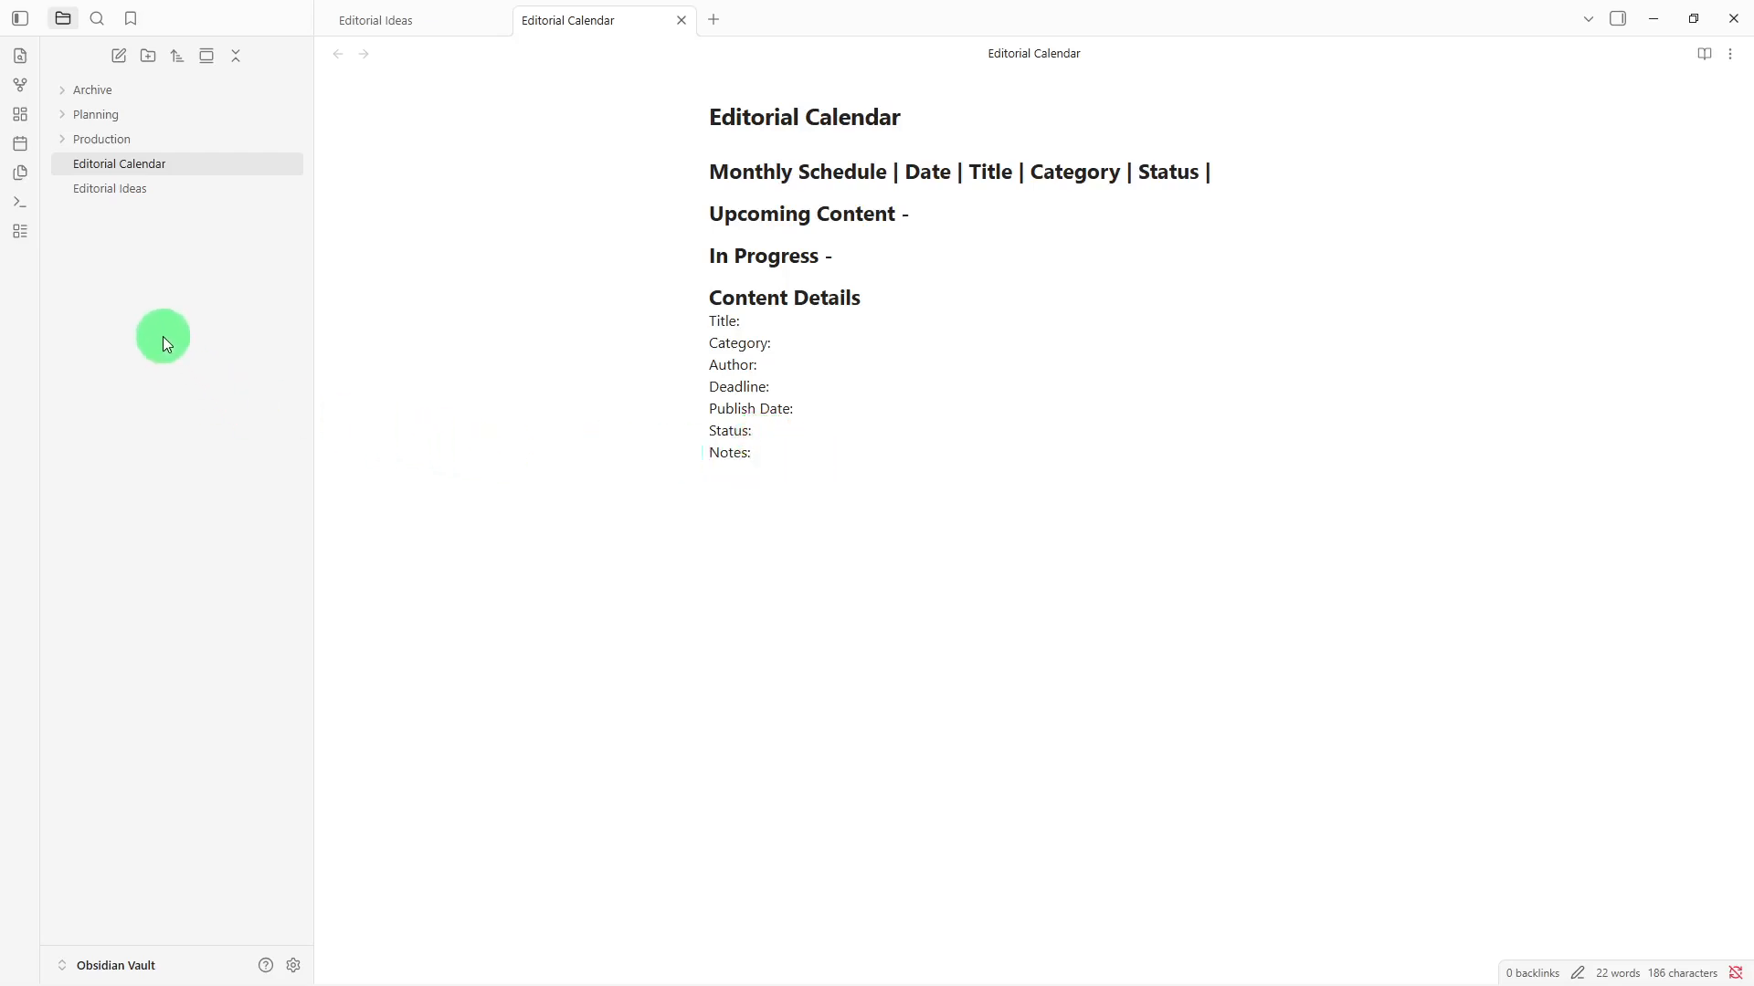
- Create a third root-level note titled Publish
left_click(119, 57)
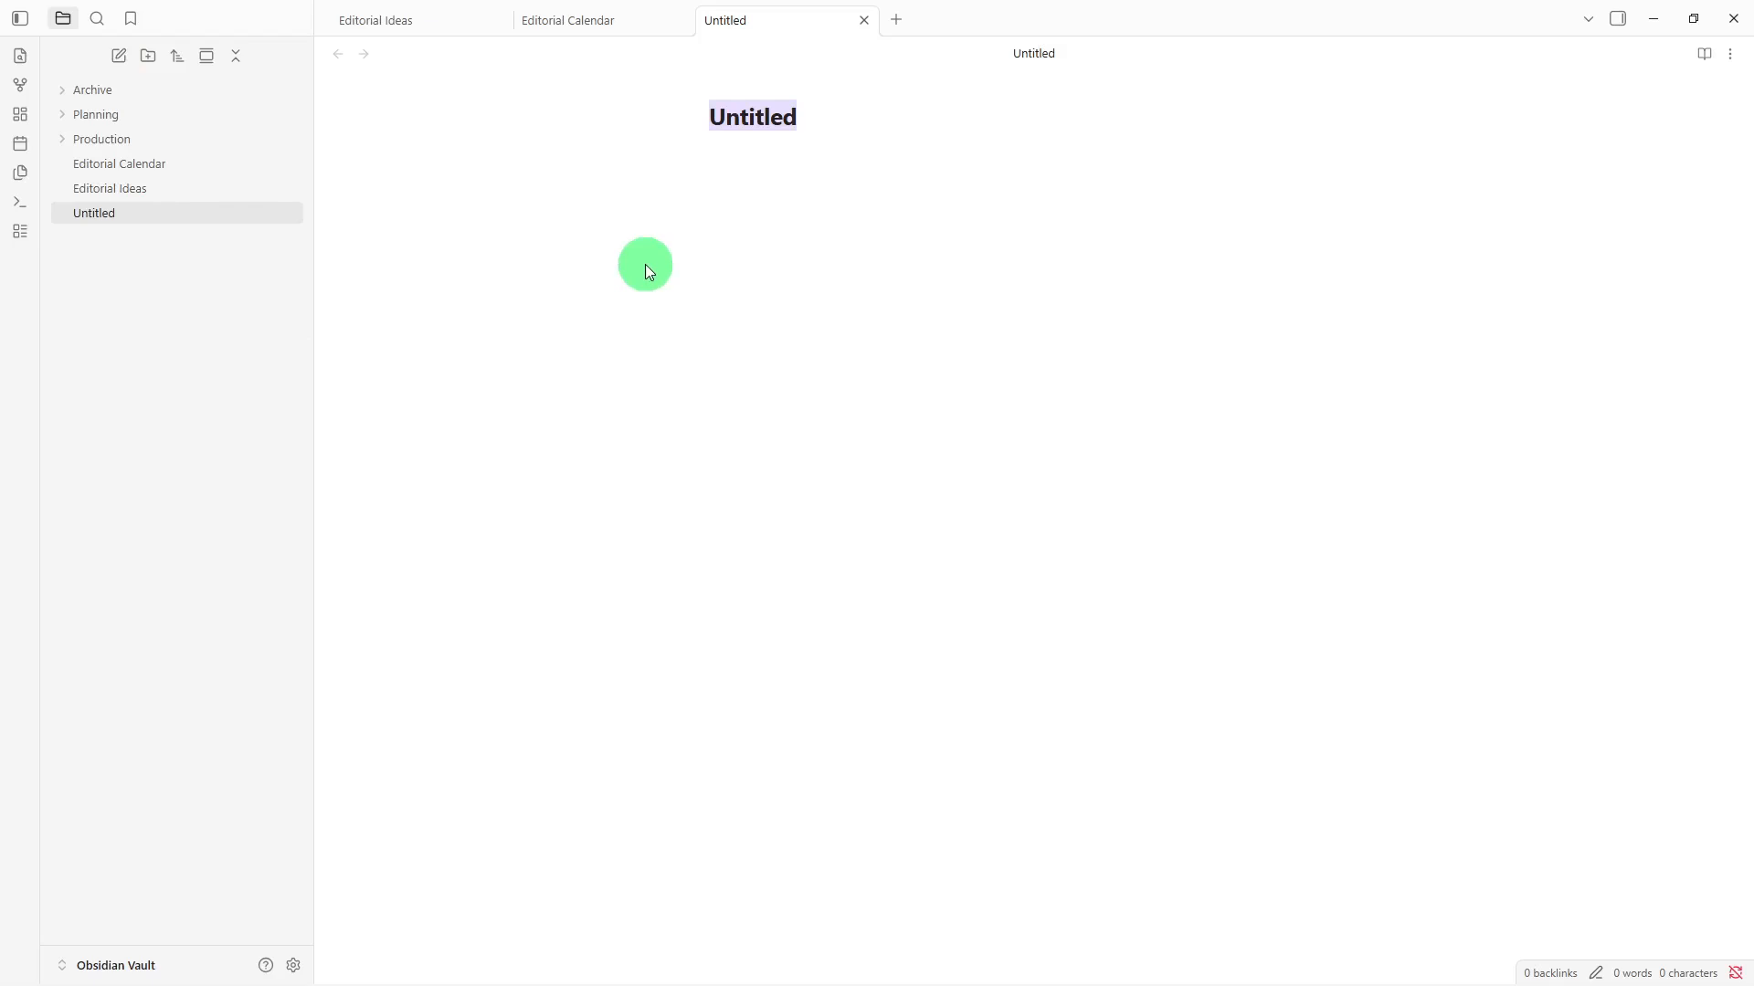
key("BackSpace")
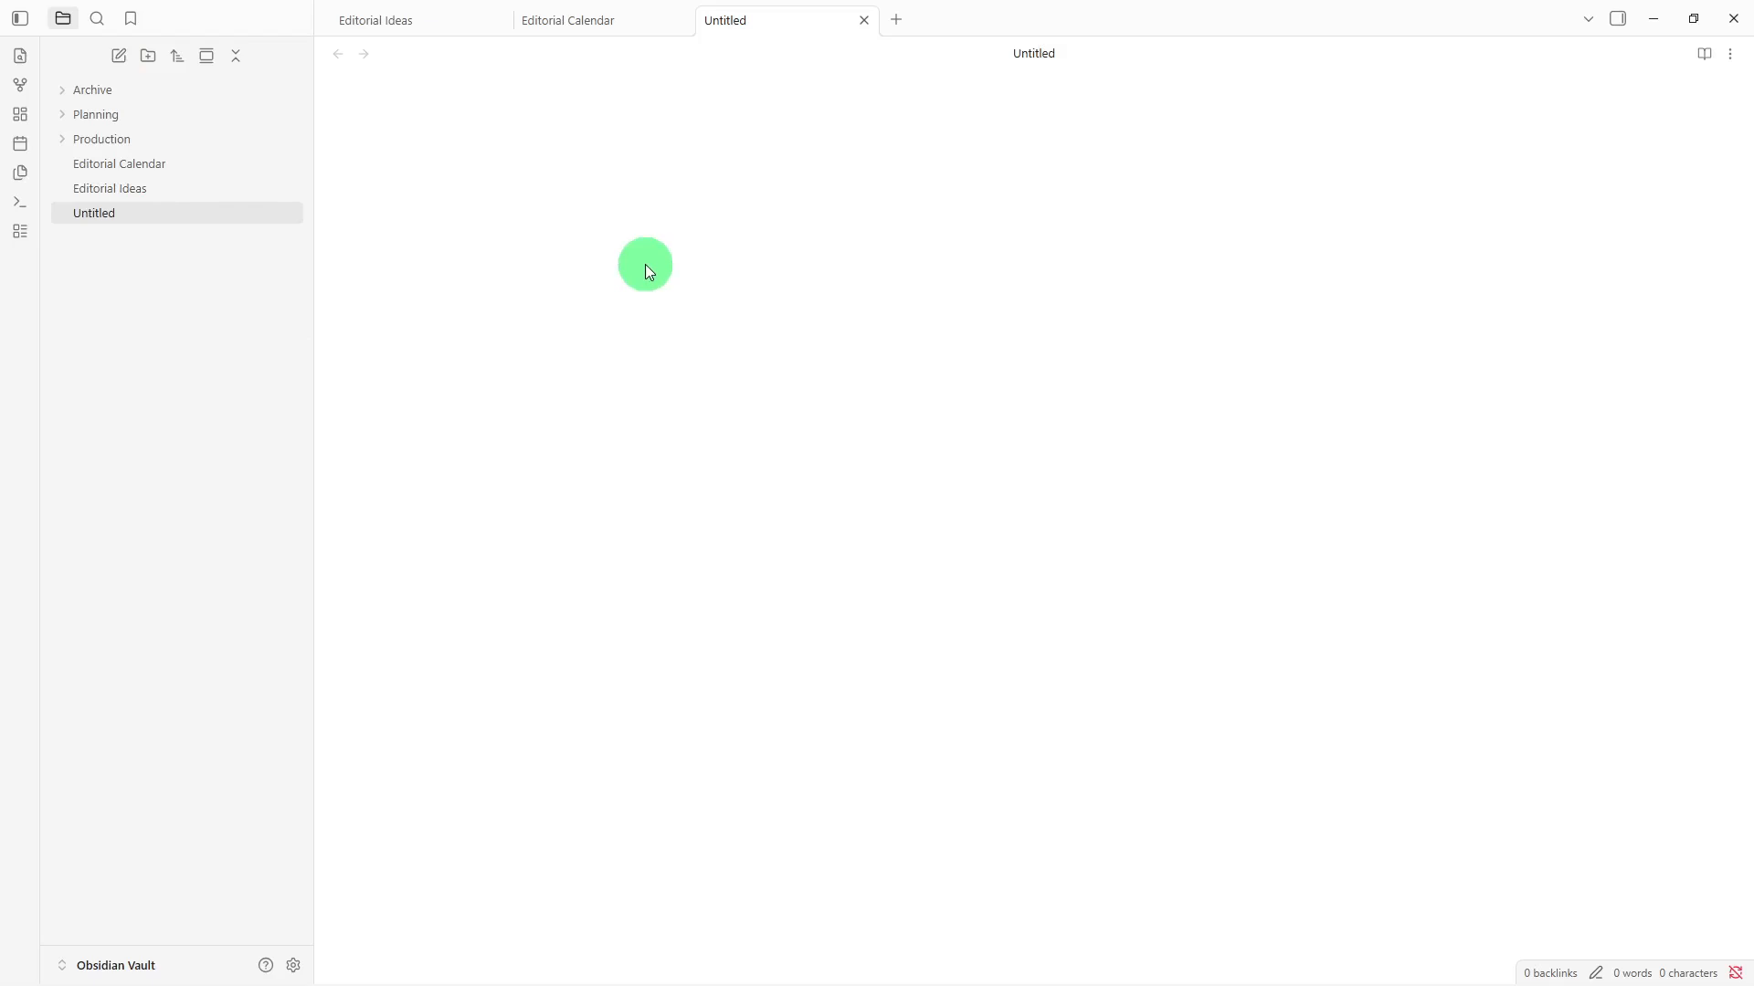
type("Publish")
key("Return")
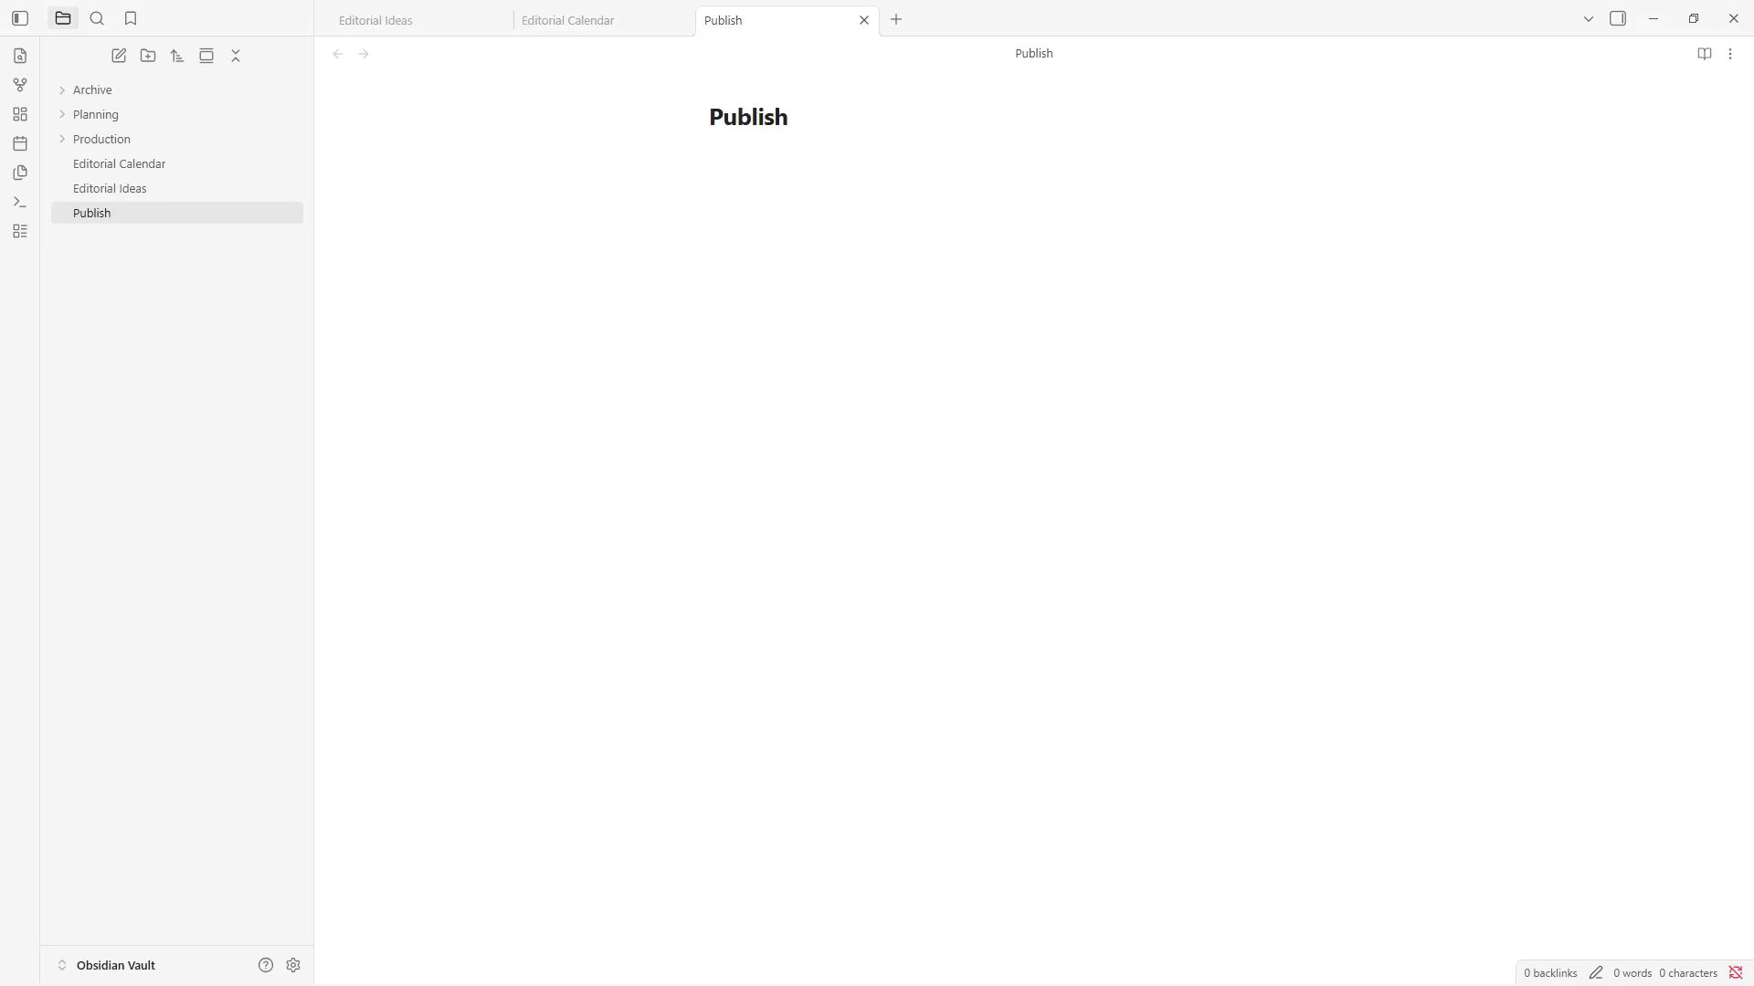
- Fill the note with a Markdown outline: Published Content table with Date, Title, Category and Link, plus Content History and Performance Notes headings
left_click(783, 395)
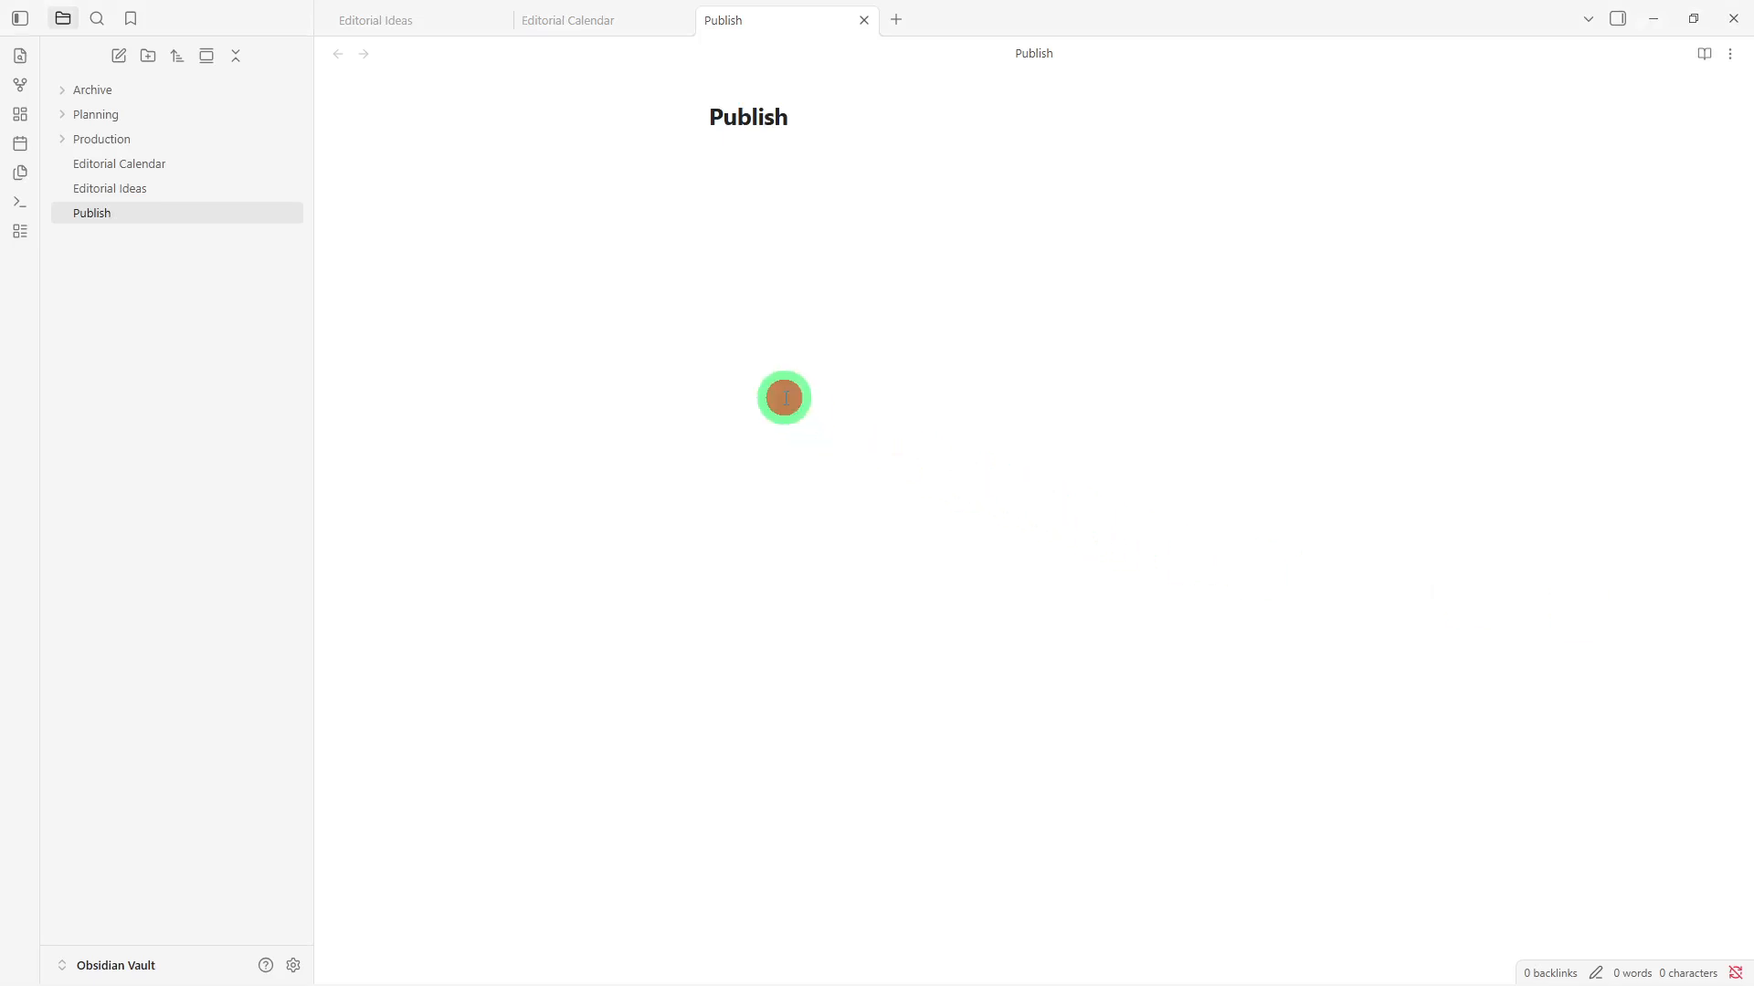
type("## Published Content | Date | Title | Category | Link | | --- | --- | --- | --- | | | | | | ## Content History - ## Performance Notes -")
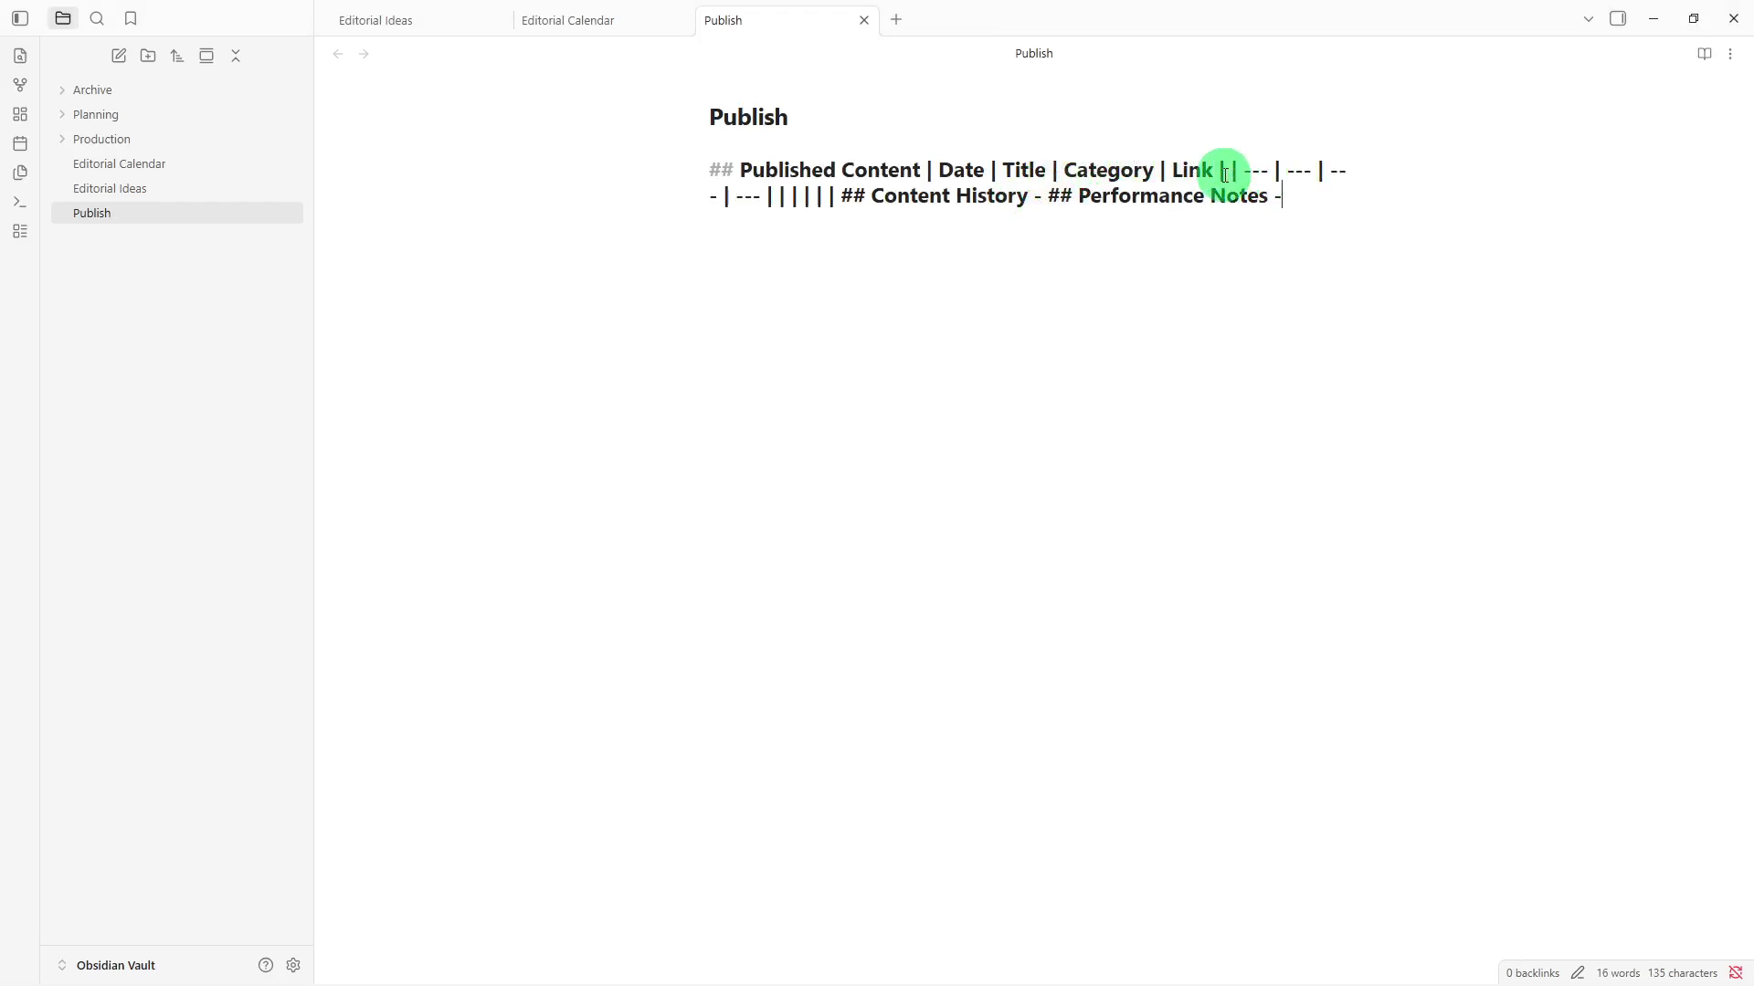
- Delete the table's dashes and empty cells after the Link column and start the Content History heading on a new line
left_click_drag(1223, 172, 846, 205)
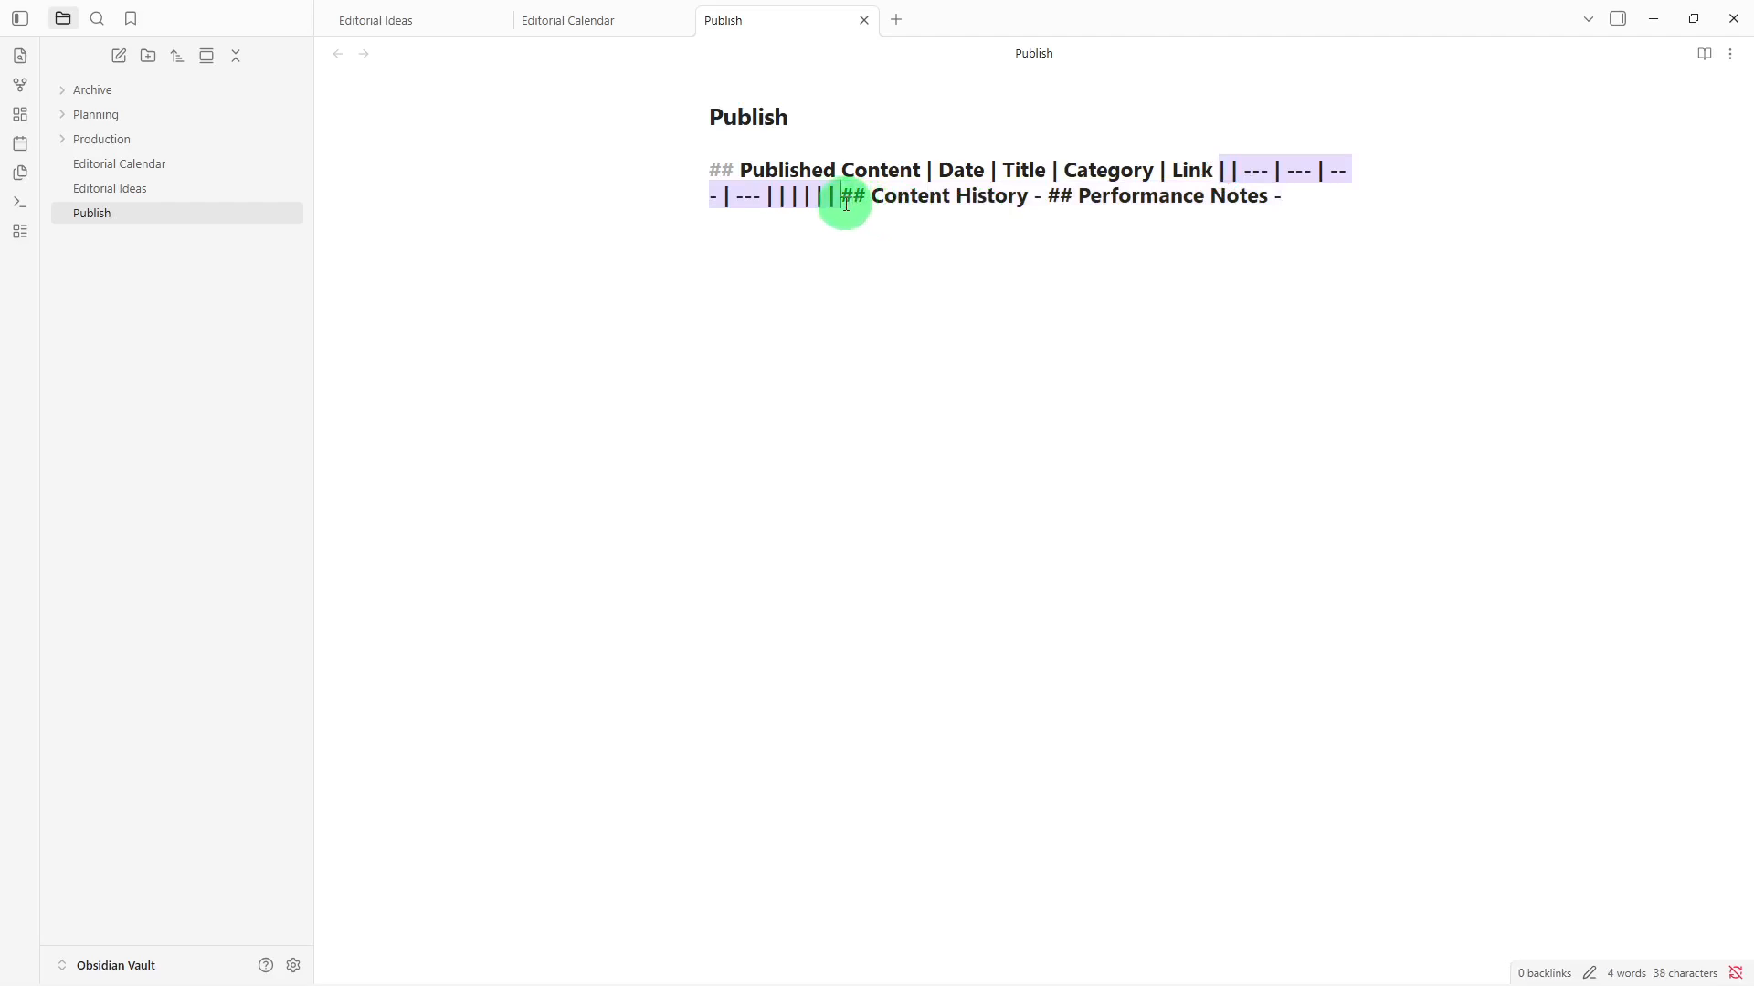
key("BackSpace")
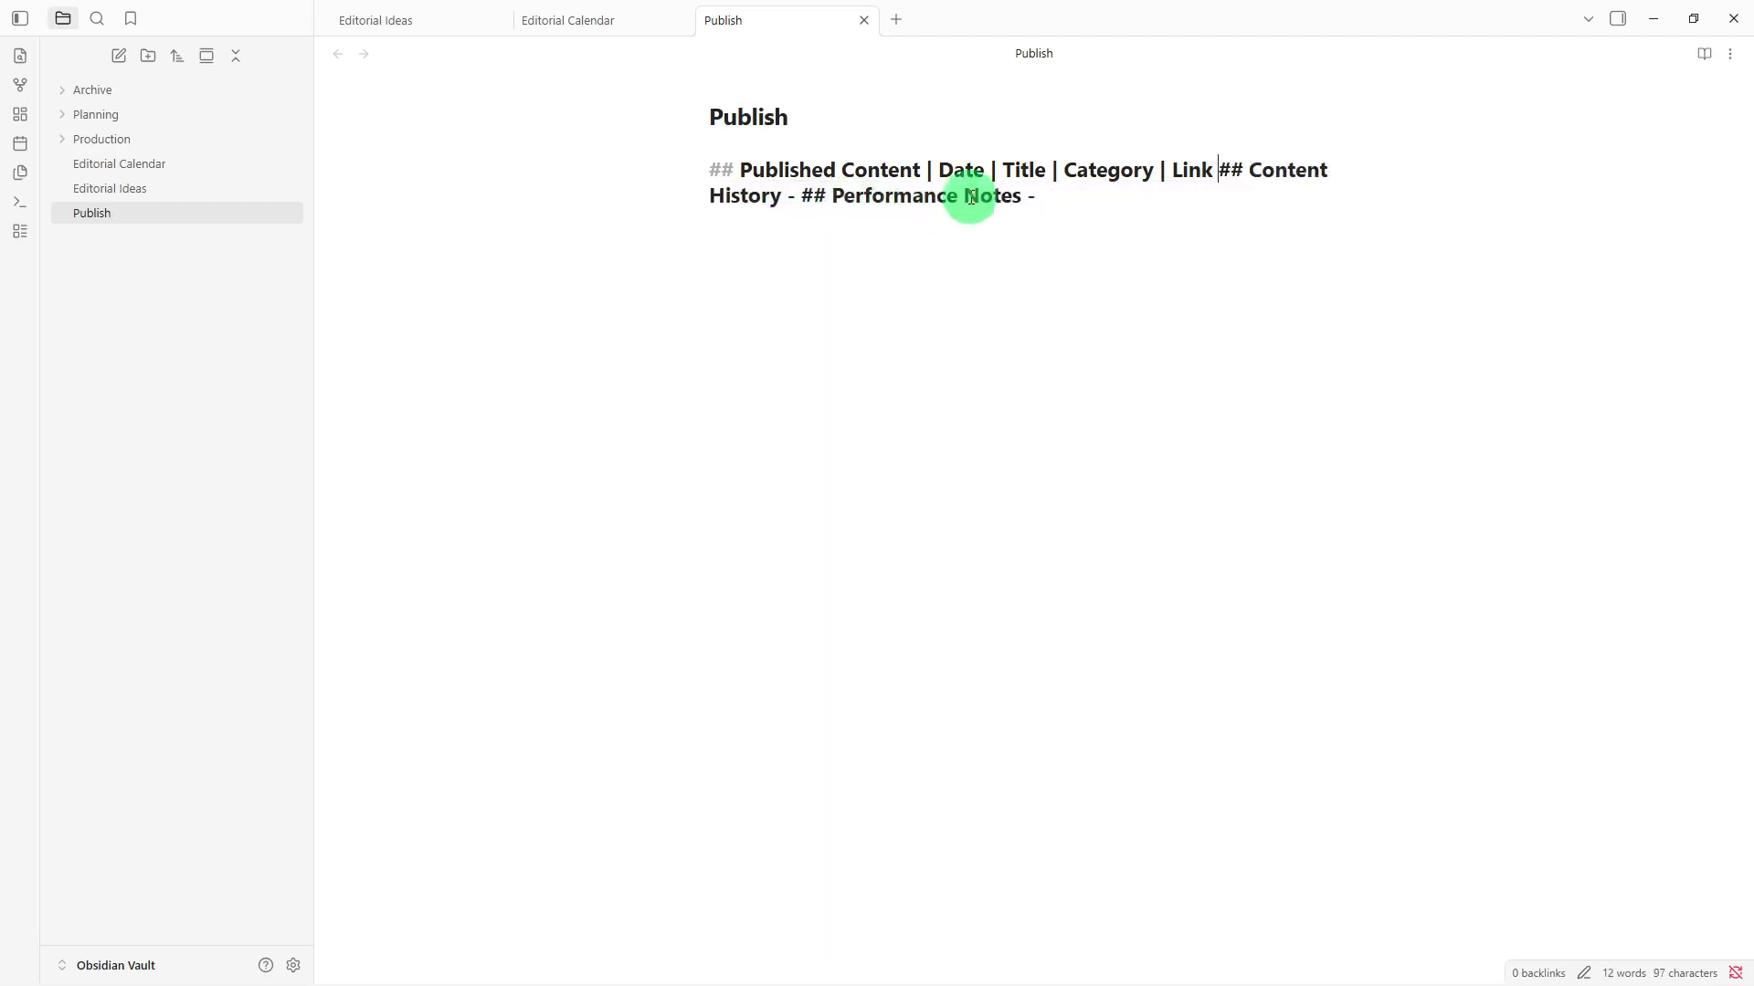
key("Return")
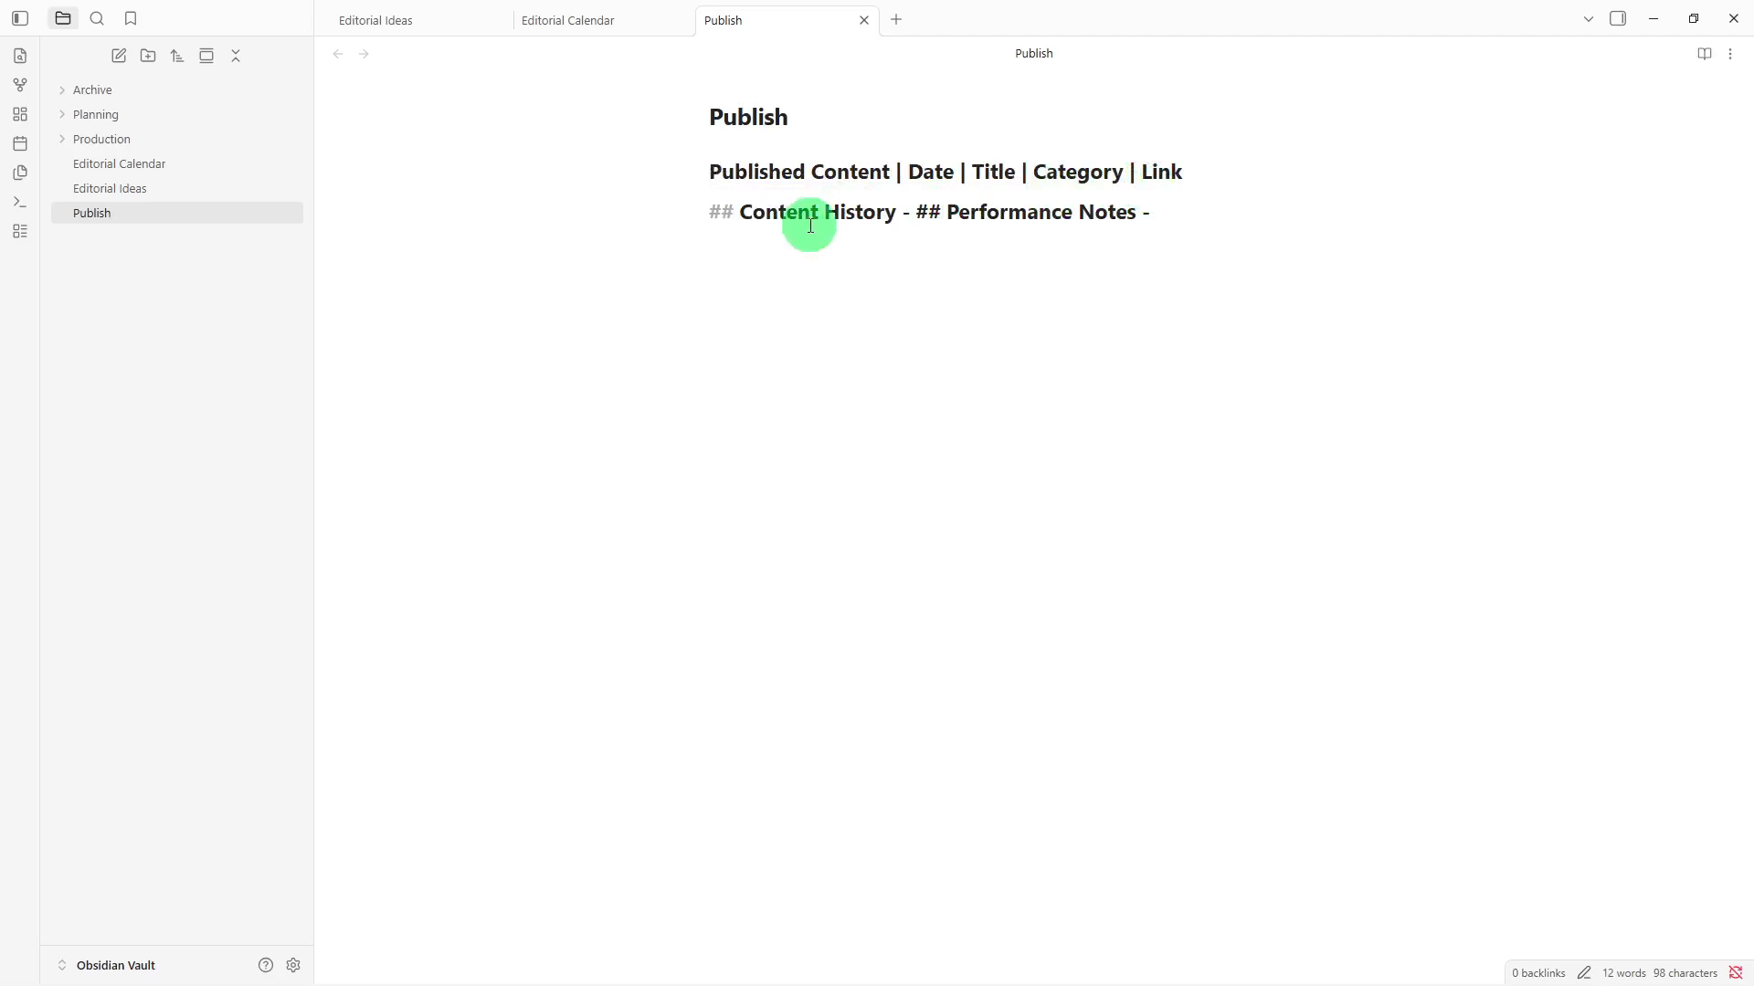
- Put the Performance Notes heading and the Date | Title | Category | Link row under Published Content on their own lines
left_click(909, 209)
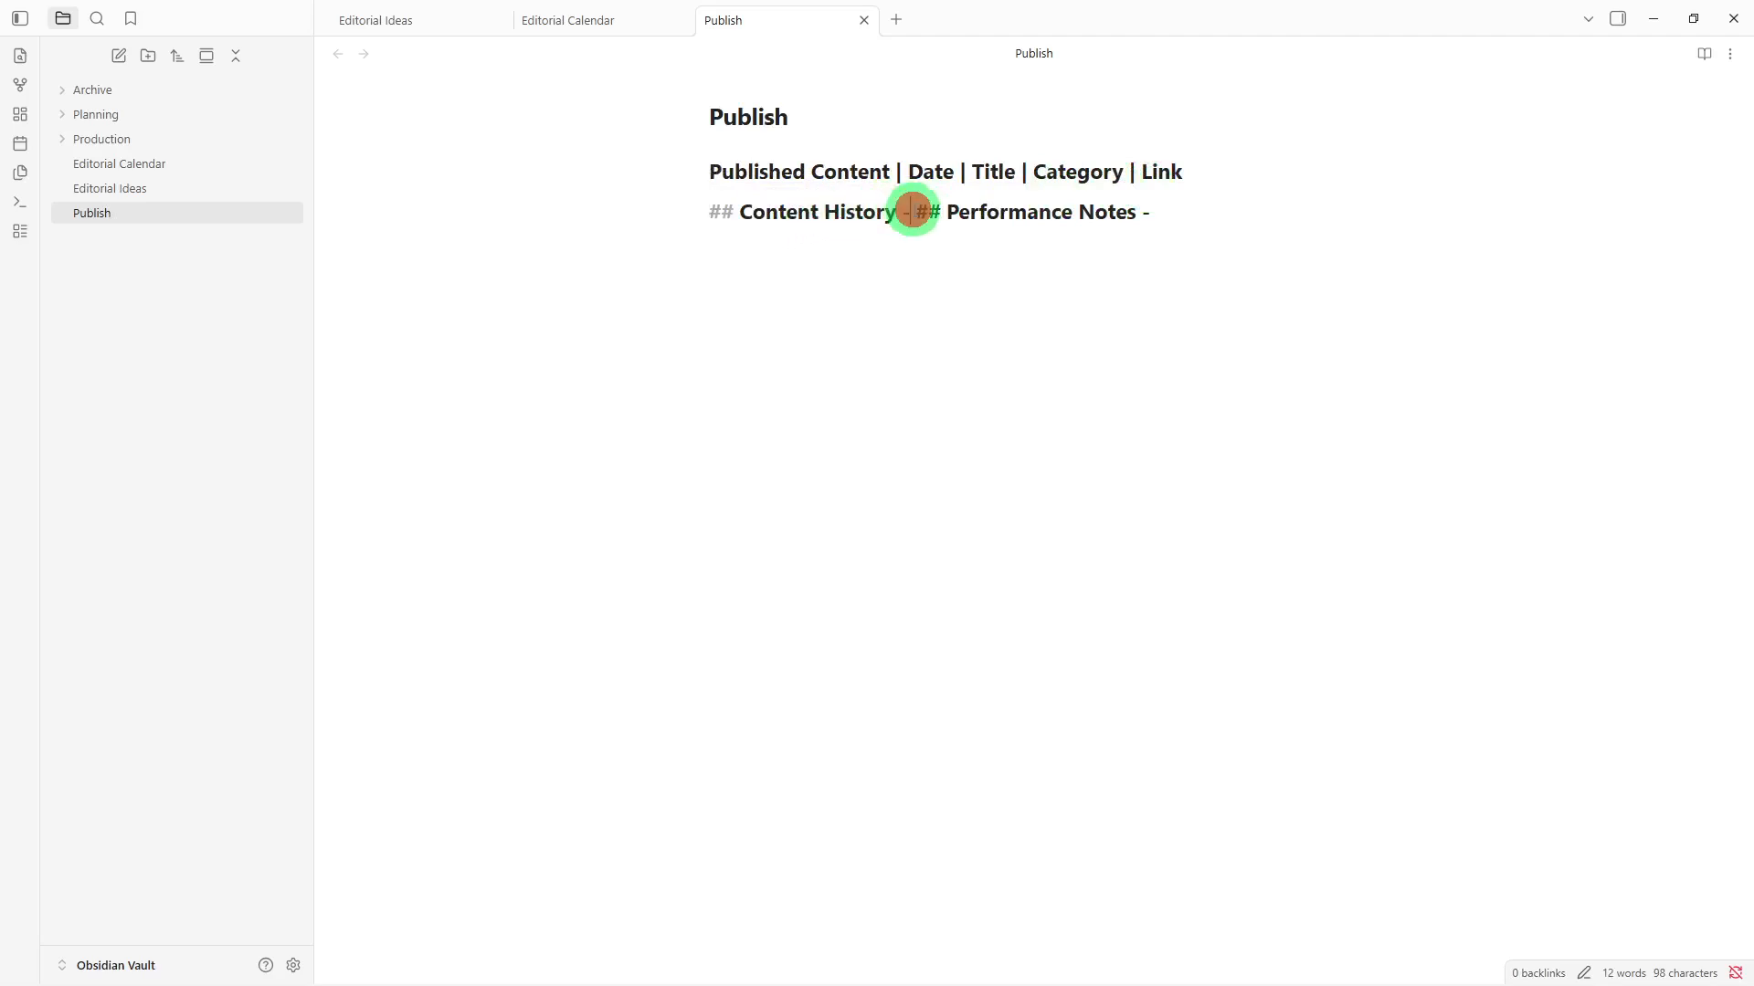
key("Return")
left_click(841, 298)
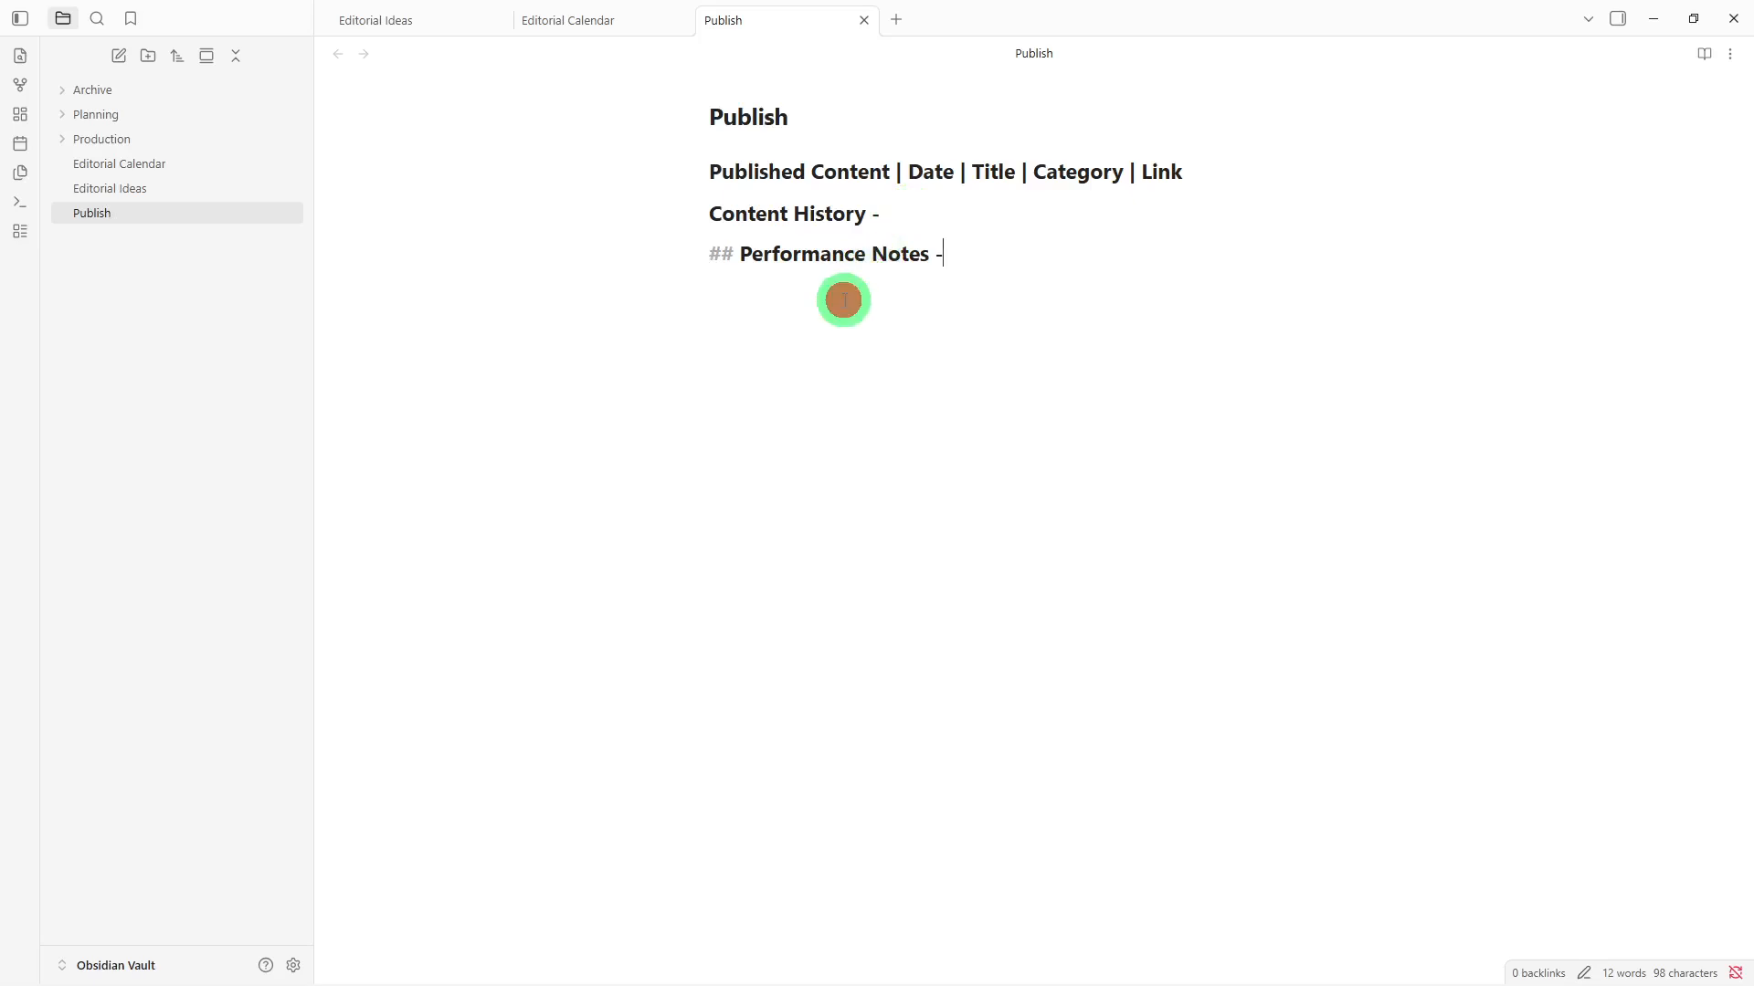
left_click(899, 180)
key("Return")
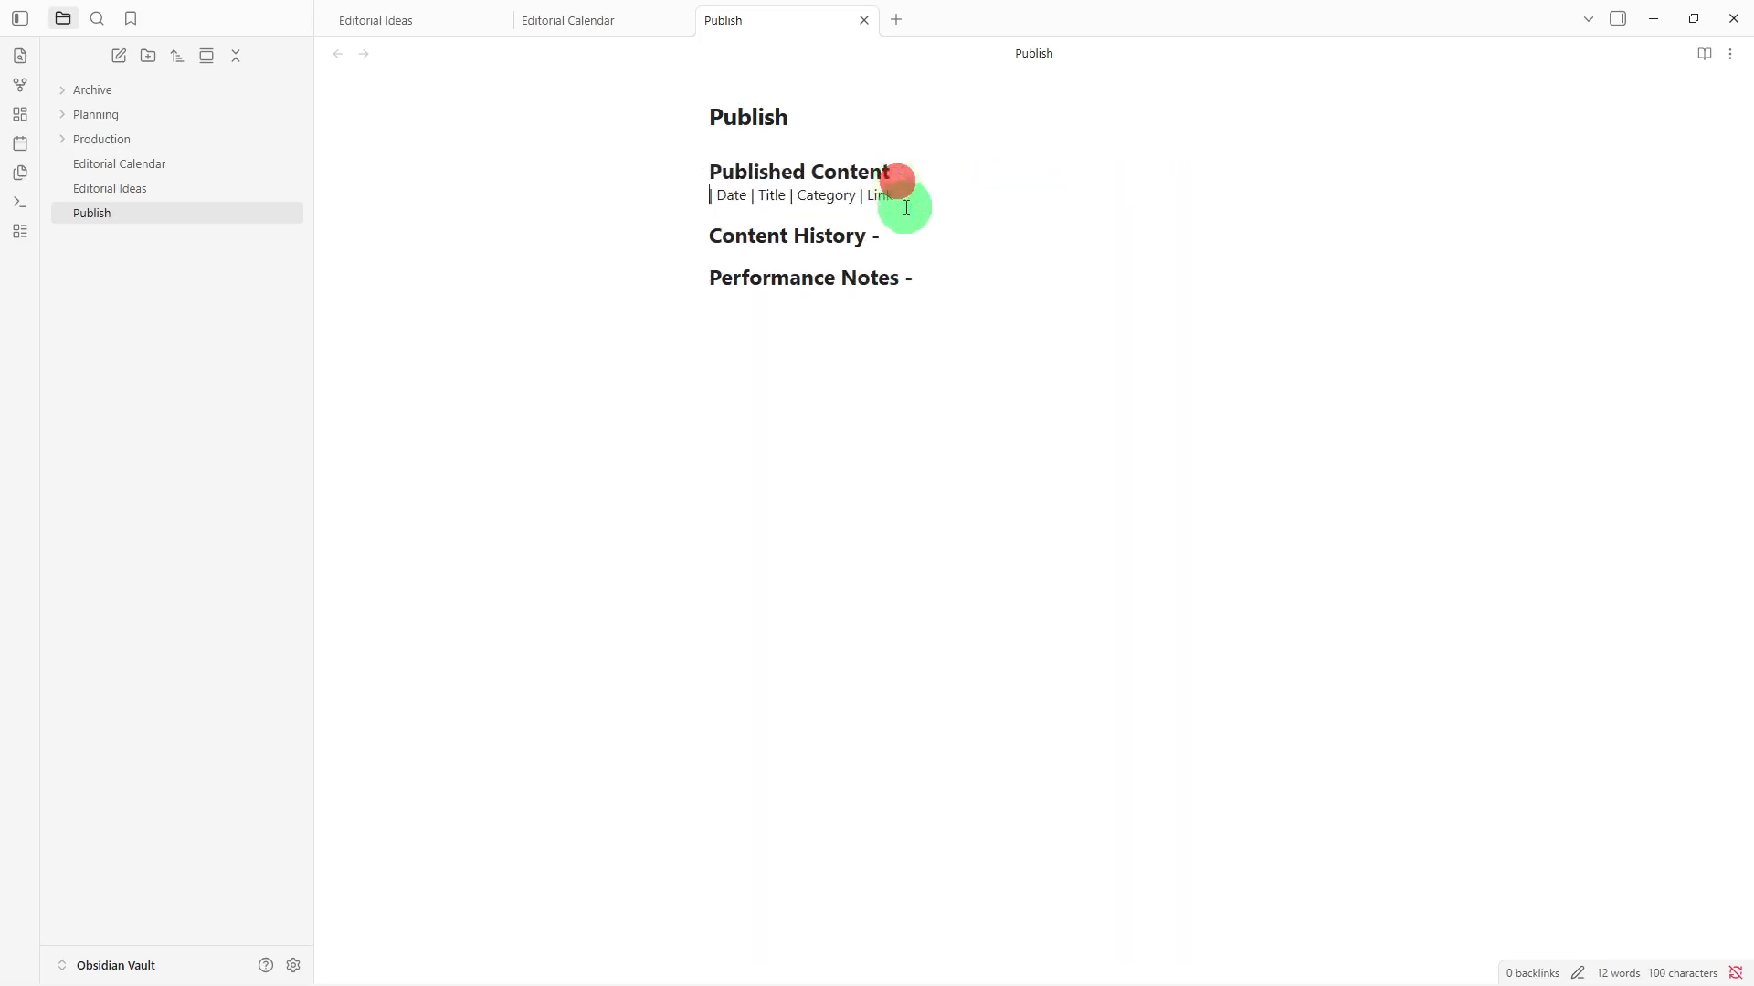
left_click(909, 235)
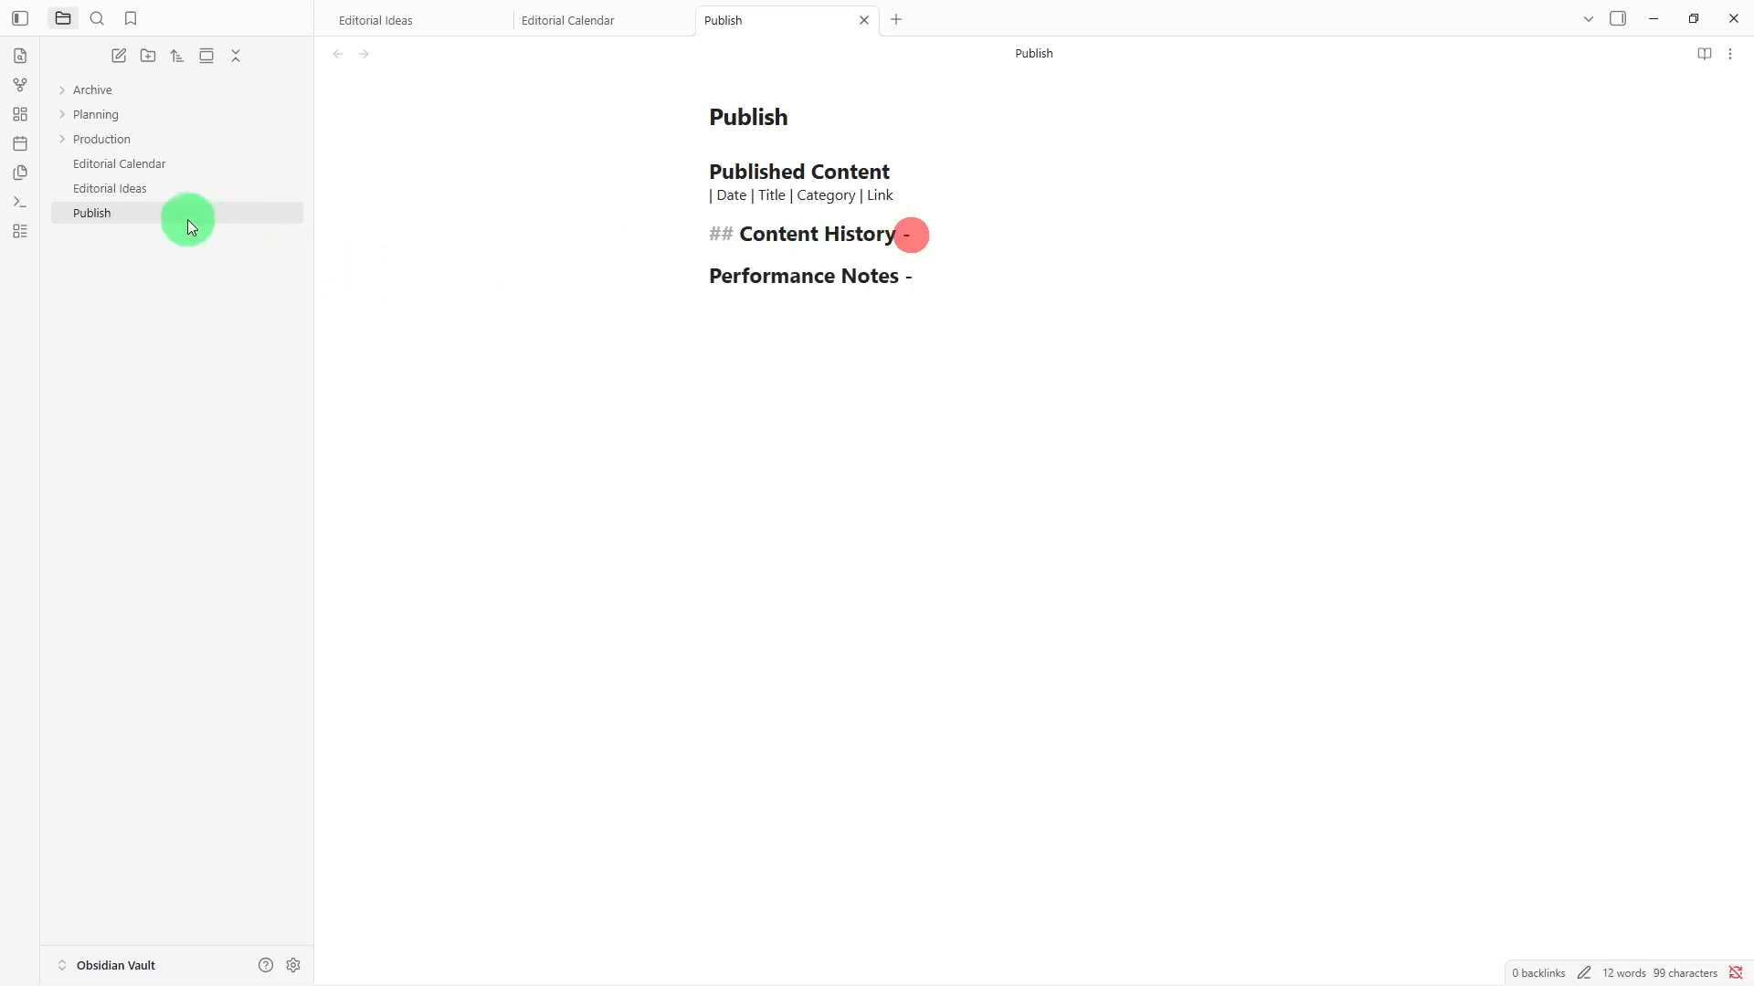
- Move Publish into the Archive folder, Editorial Calendar into Production and Editorial Ideas into Planning, and expand the Production folder
left_click_drag(188, 219, 236, 97)
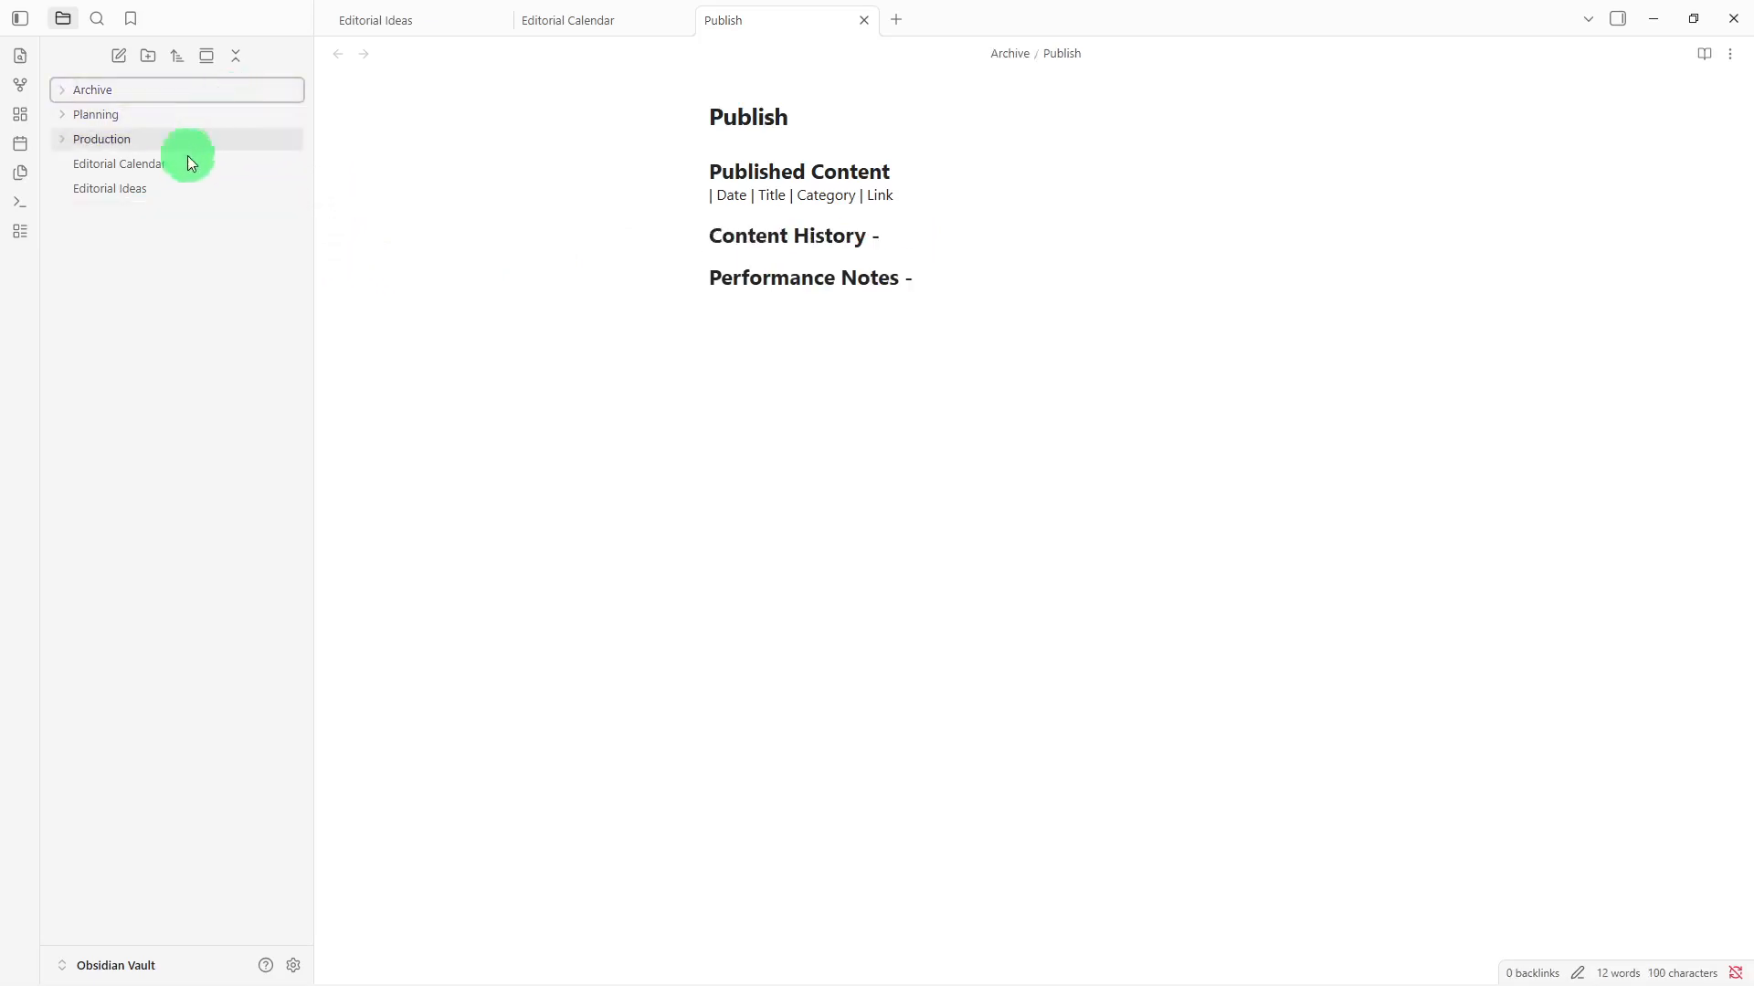
left_click_drag(166, 195, 189, 134)
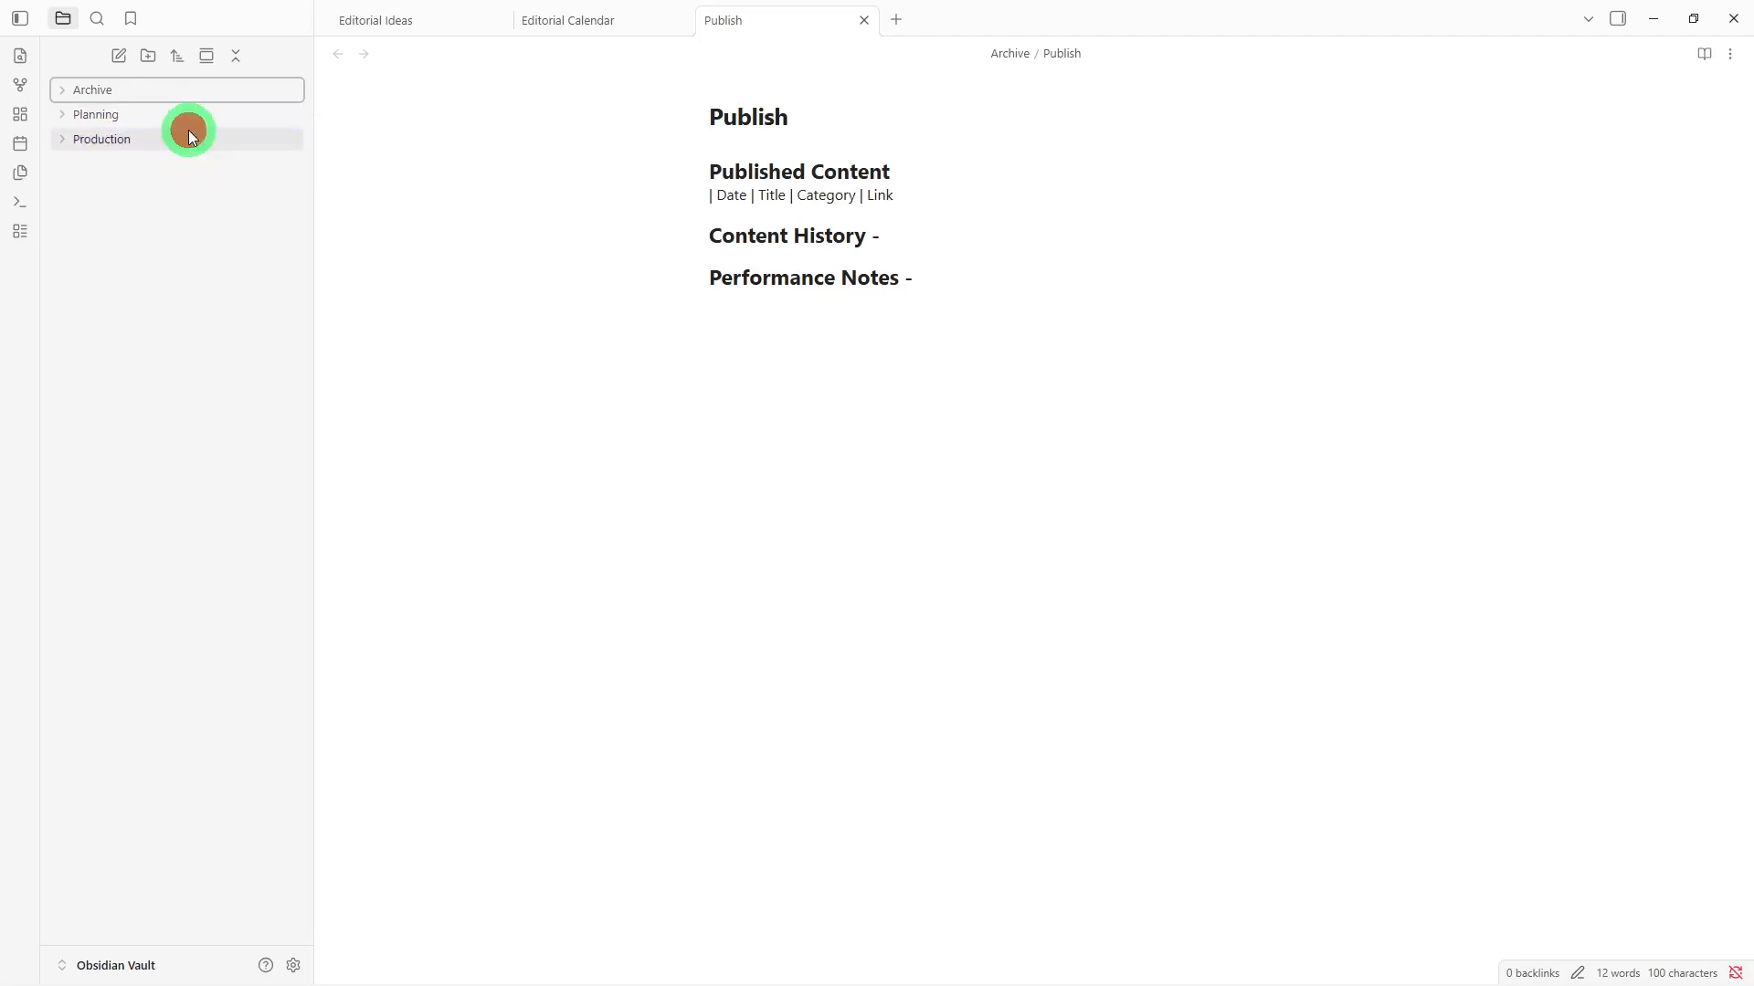
left_click(188, 134)
- Add internal links to Editorial Calendar and Editorial Ideas on separate lines at the end of the Publish note
left_click(958, 331)
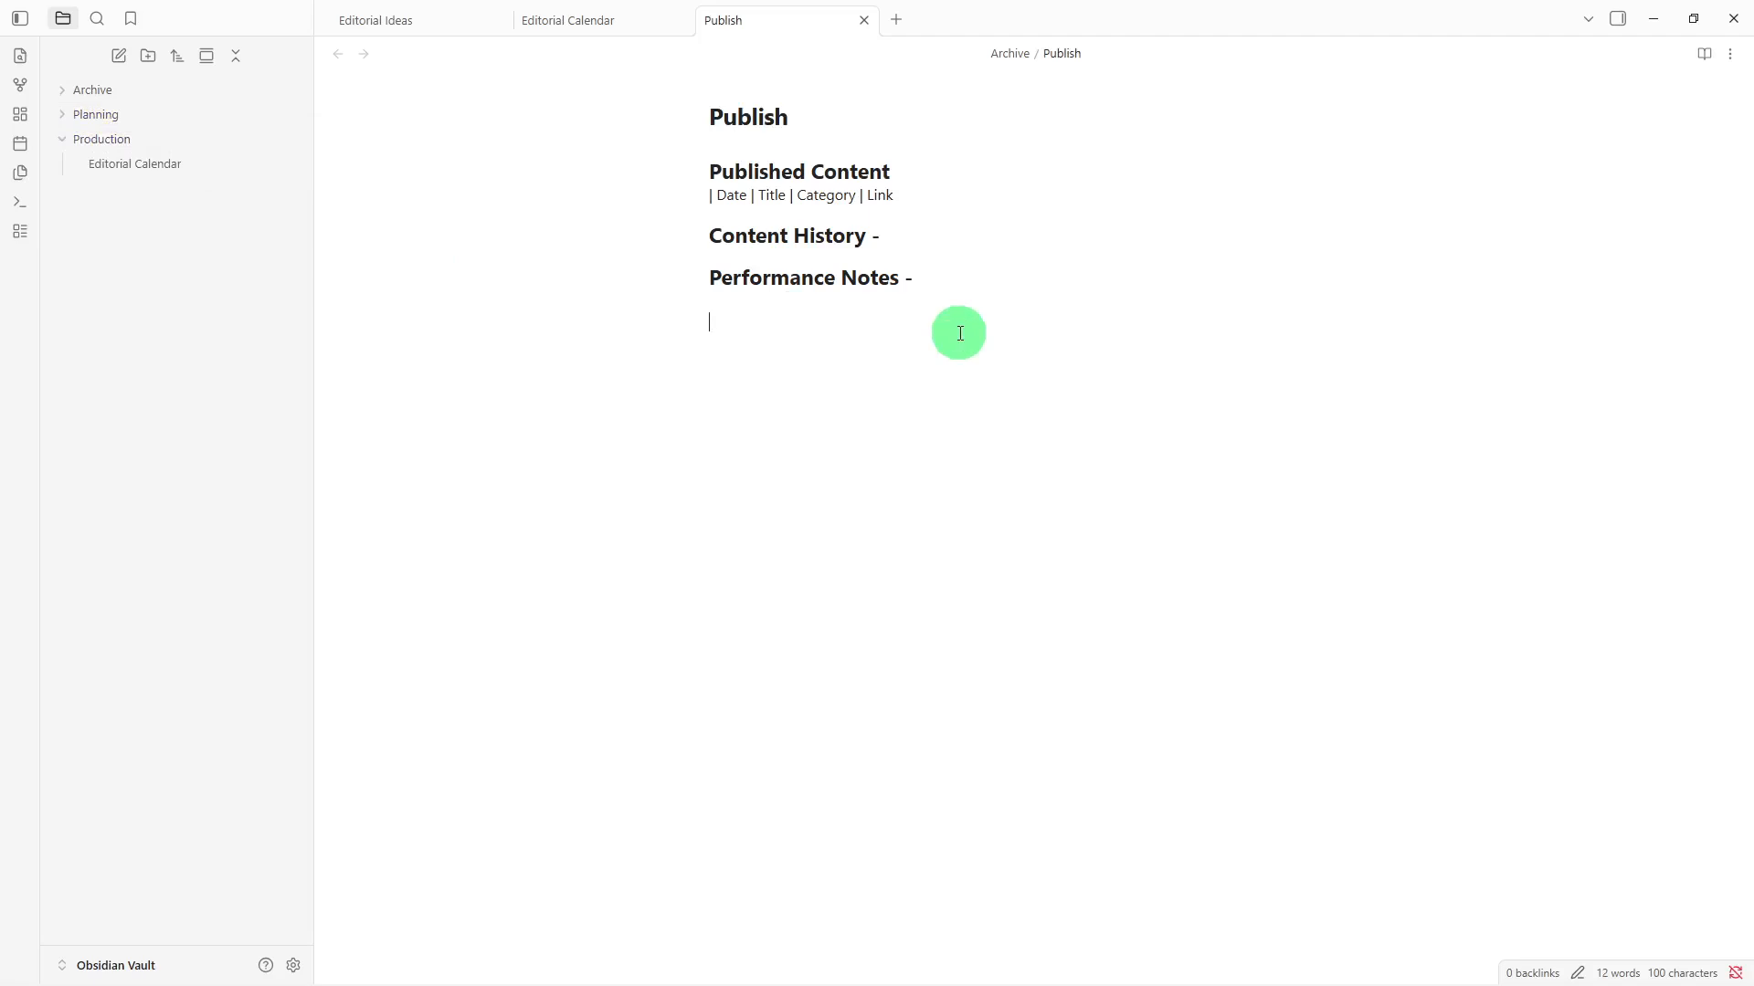
type("[[")
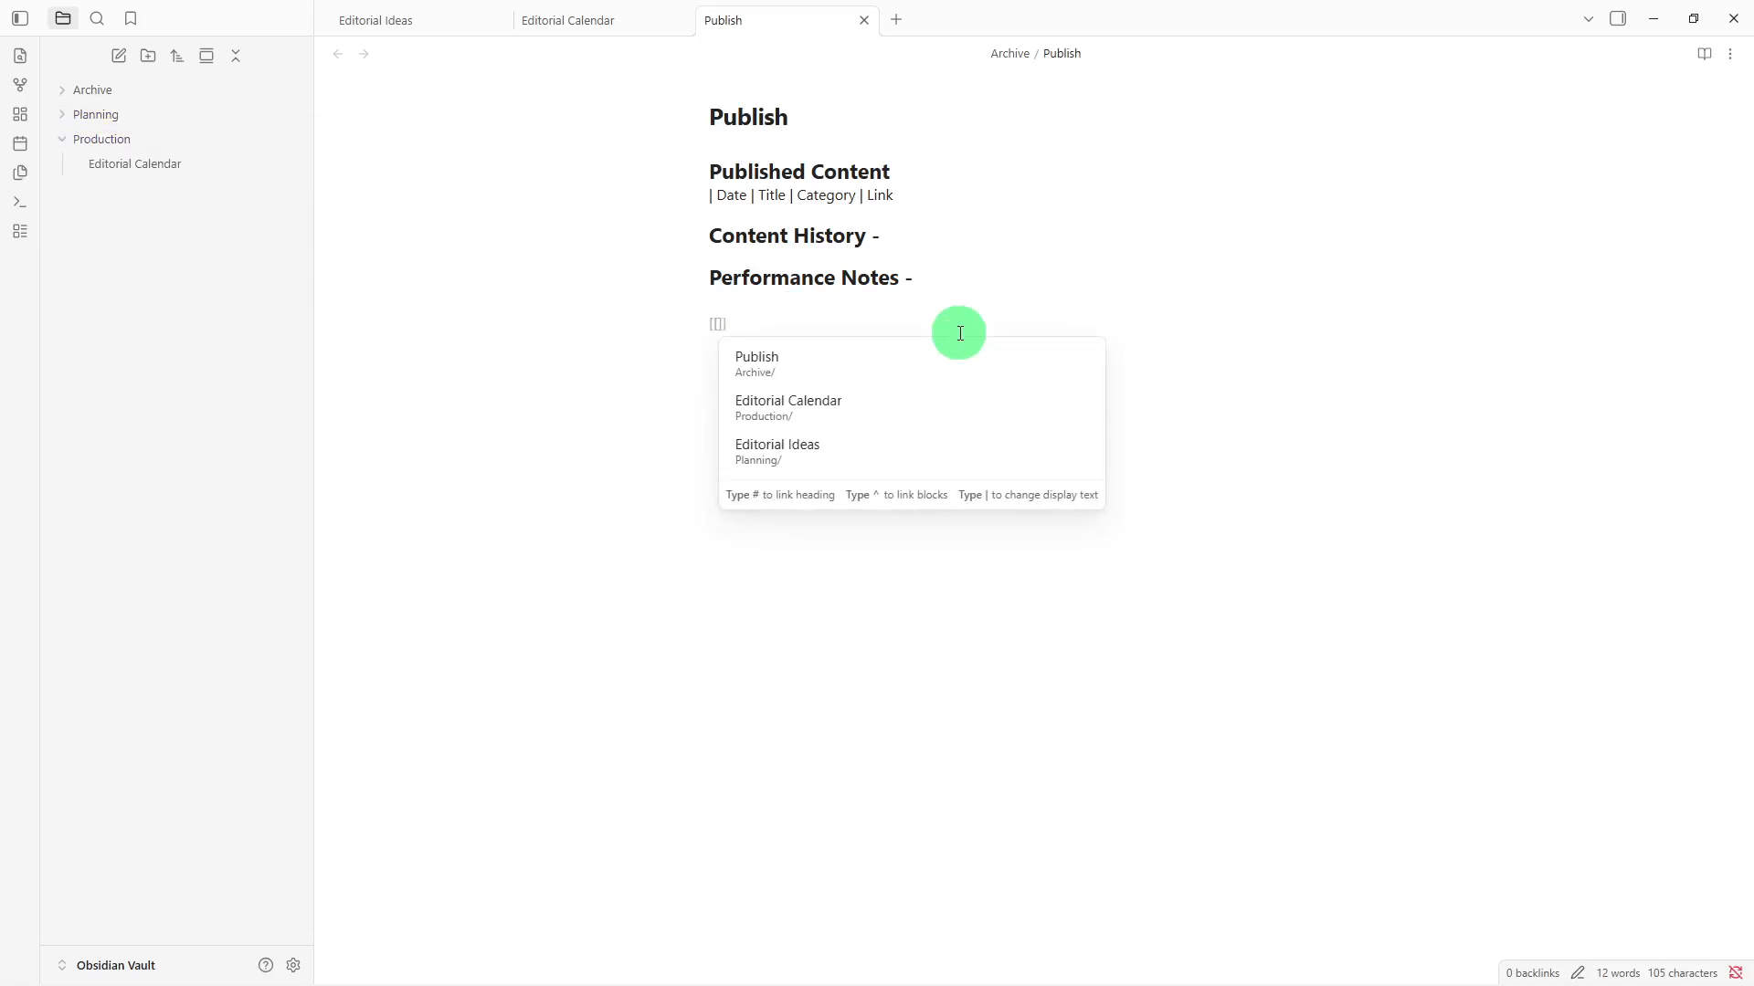
left_click(941, 402)
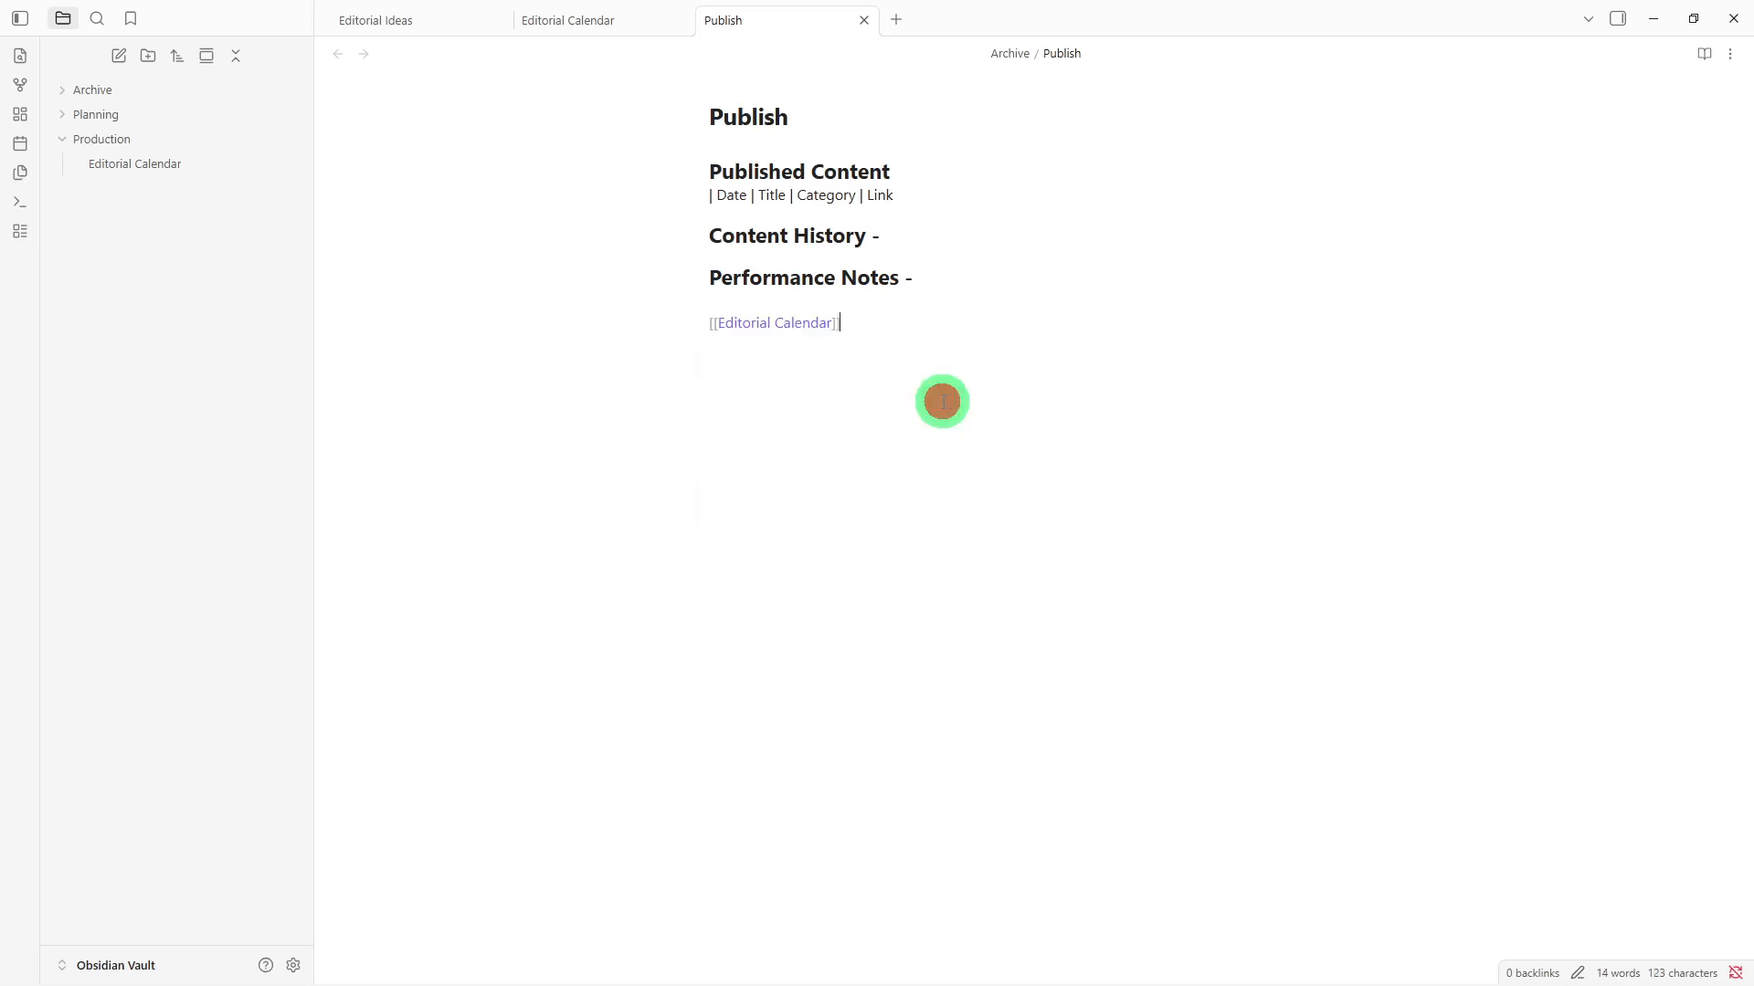
key("Return")
type("[[")
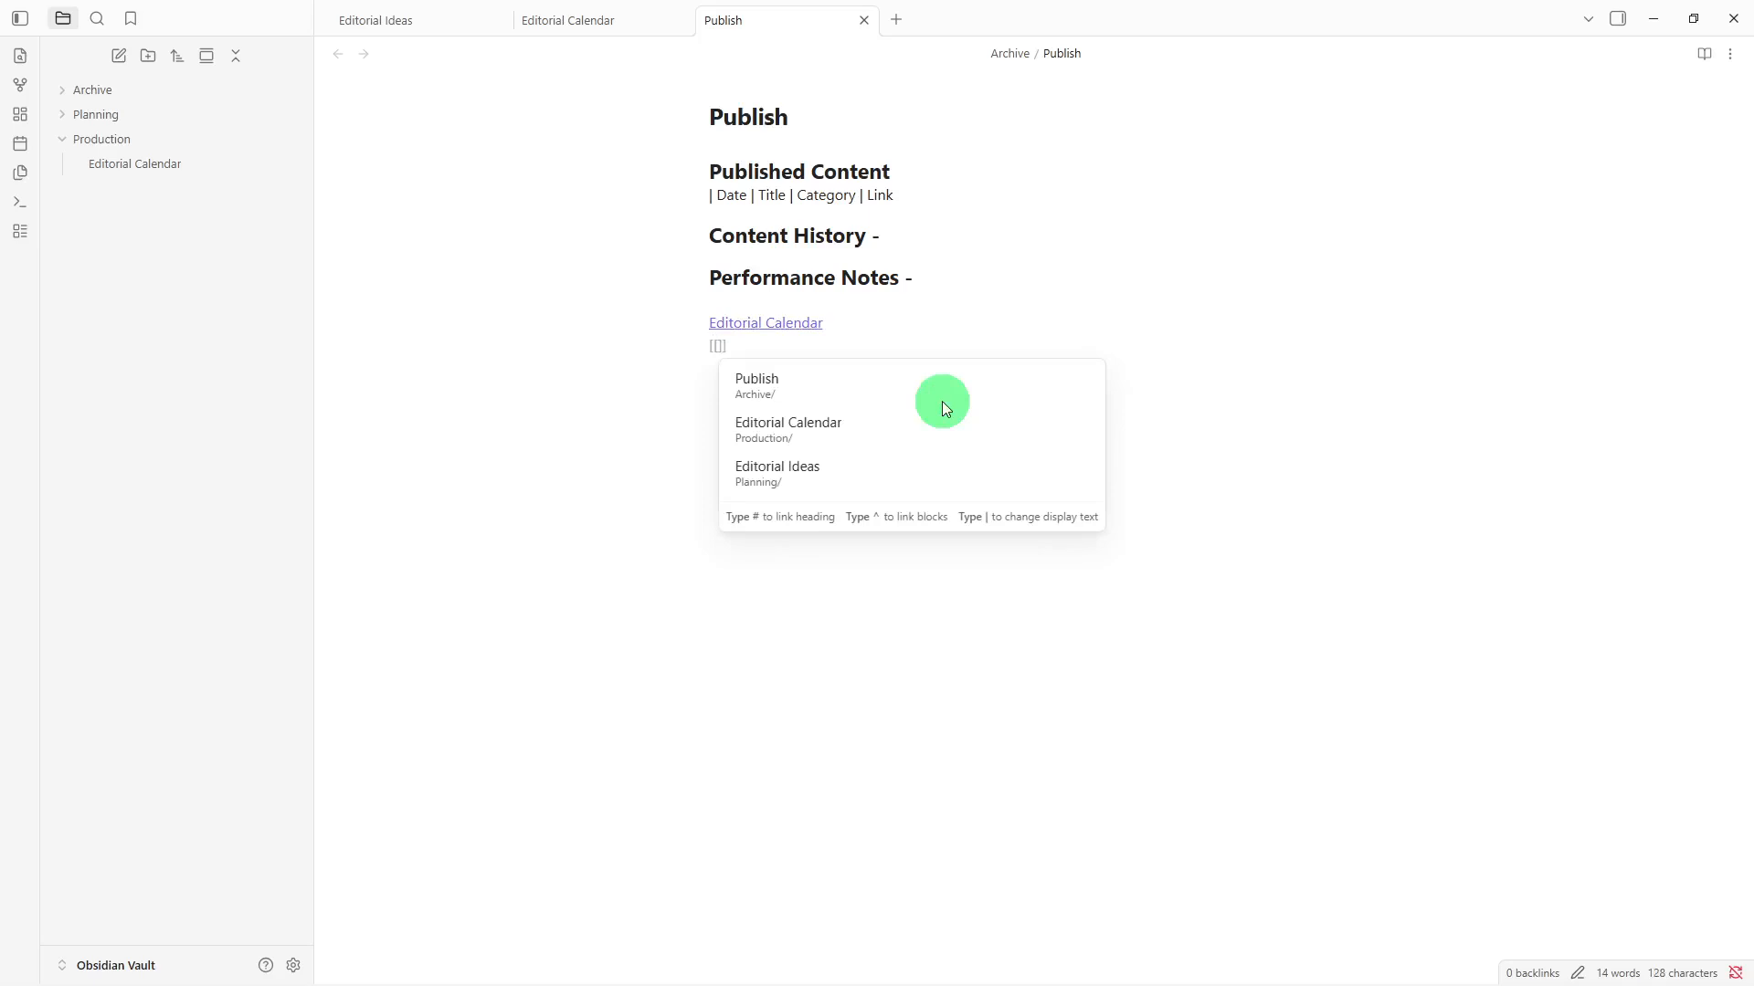
left_click(924, 458)
key("Return")
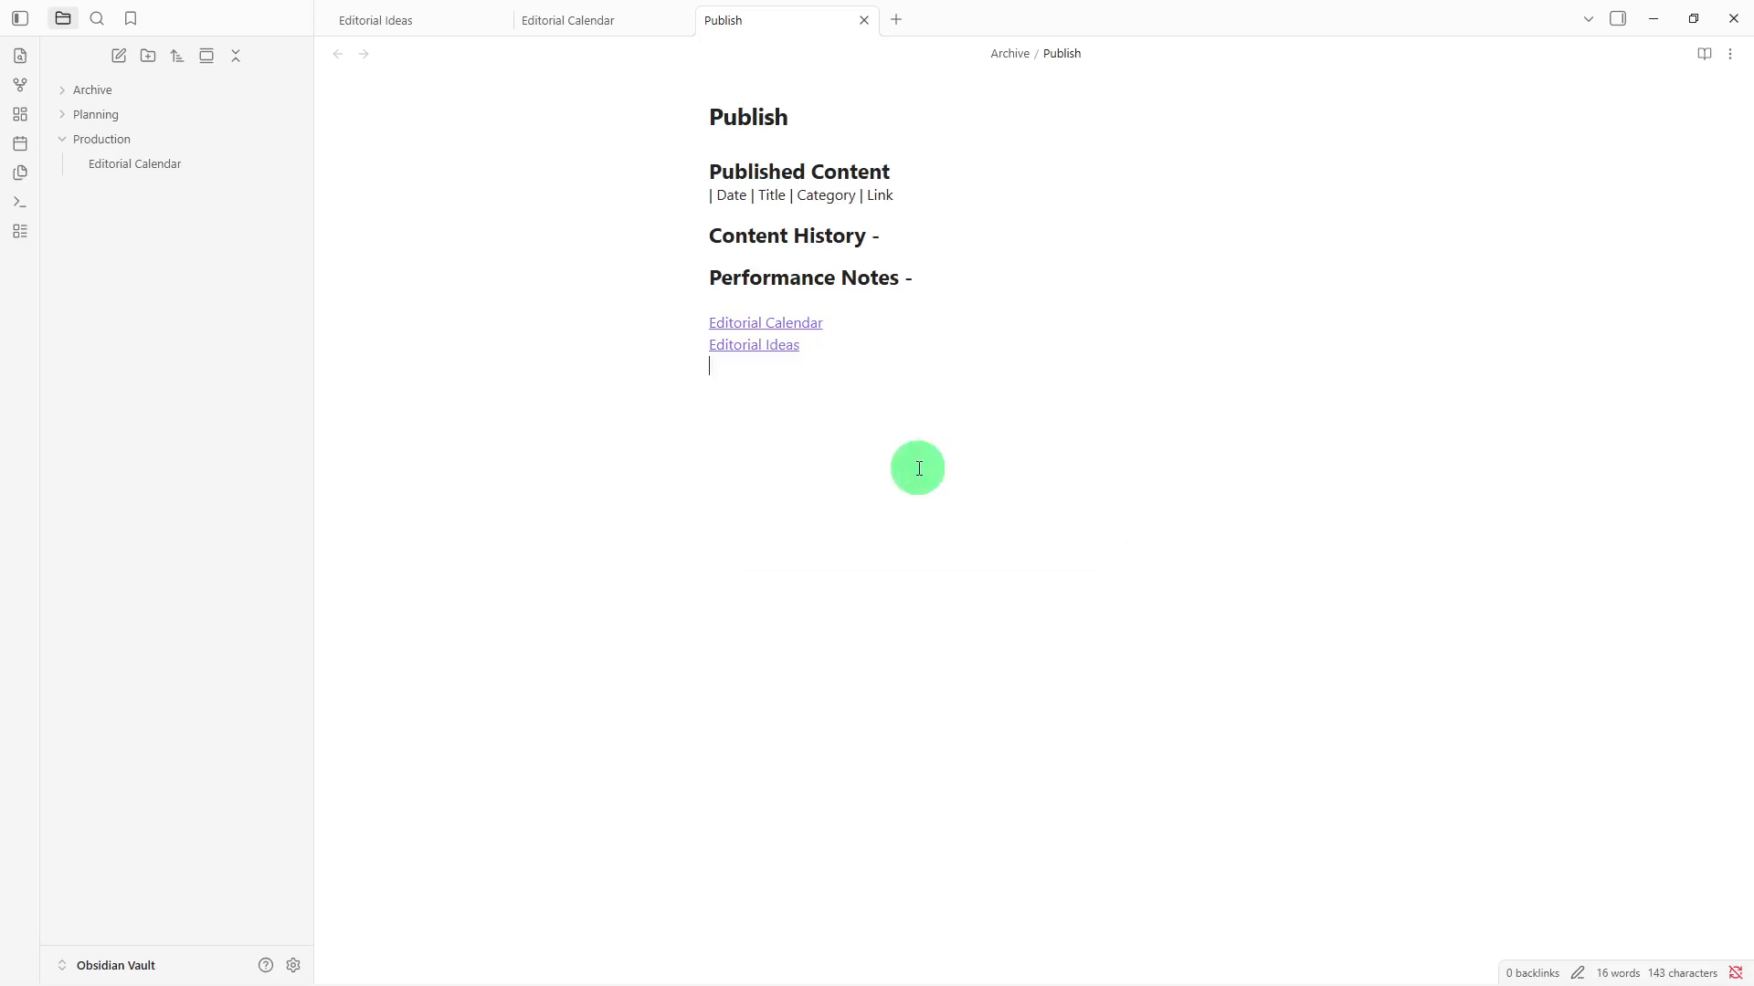
- Expand the Planning and Production folders and open the Editorial Ideas note
left_click(114, 131)
left_click(118, 115)
left_click(104, 163)
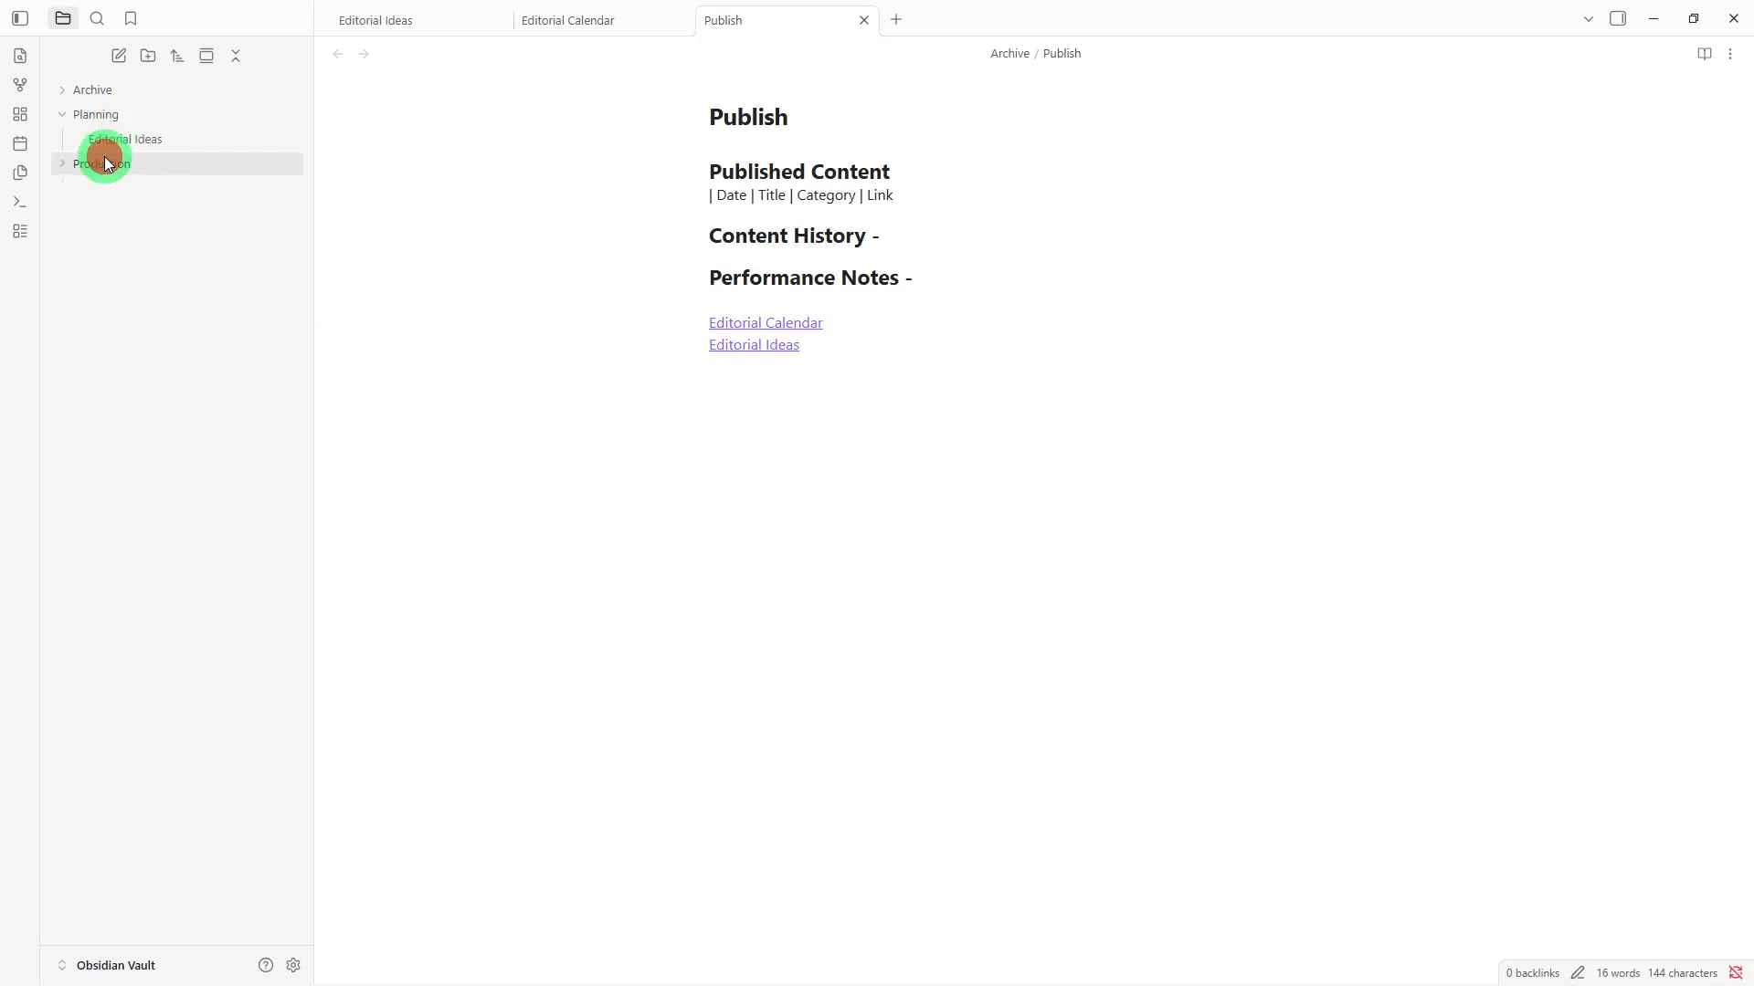
left_click(128, 138)
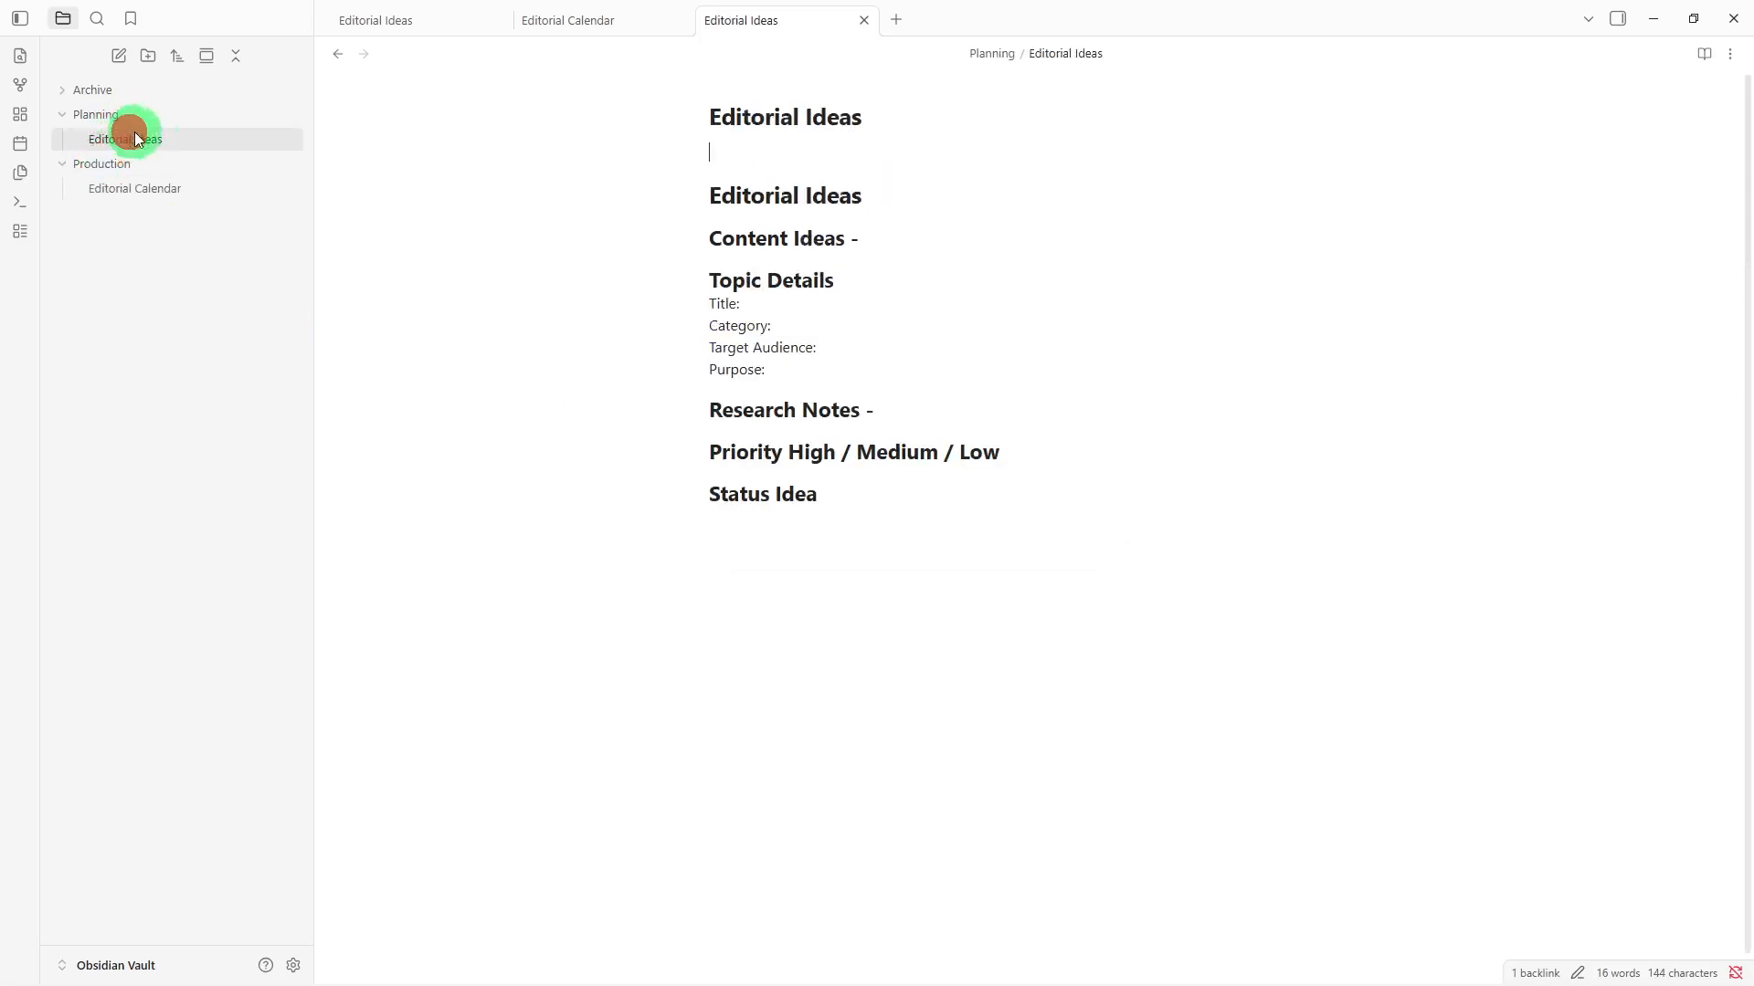
- Add internal links to Publish and Editorial Calendar on separate lines at the end of the Editorial Ideas note
left_click(917, 566)
type("[[")
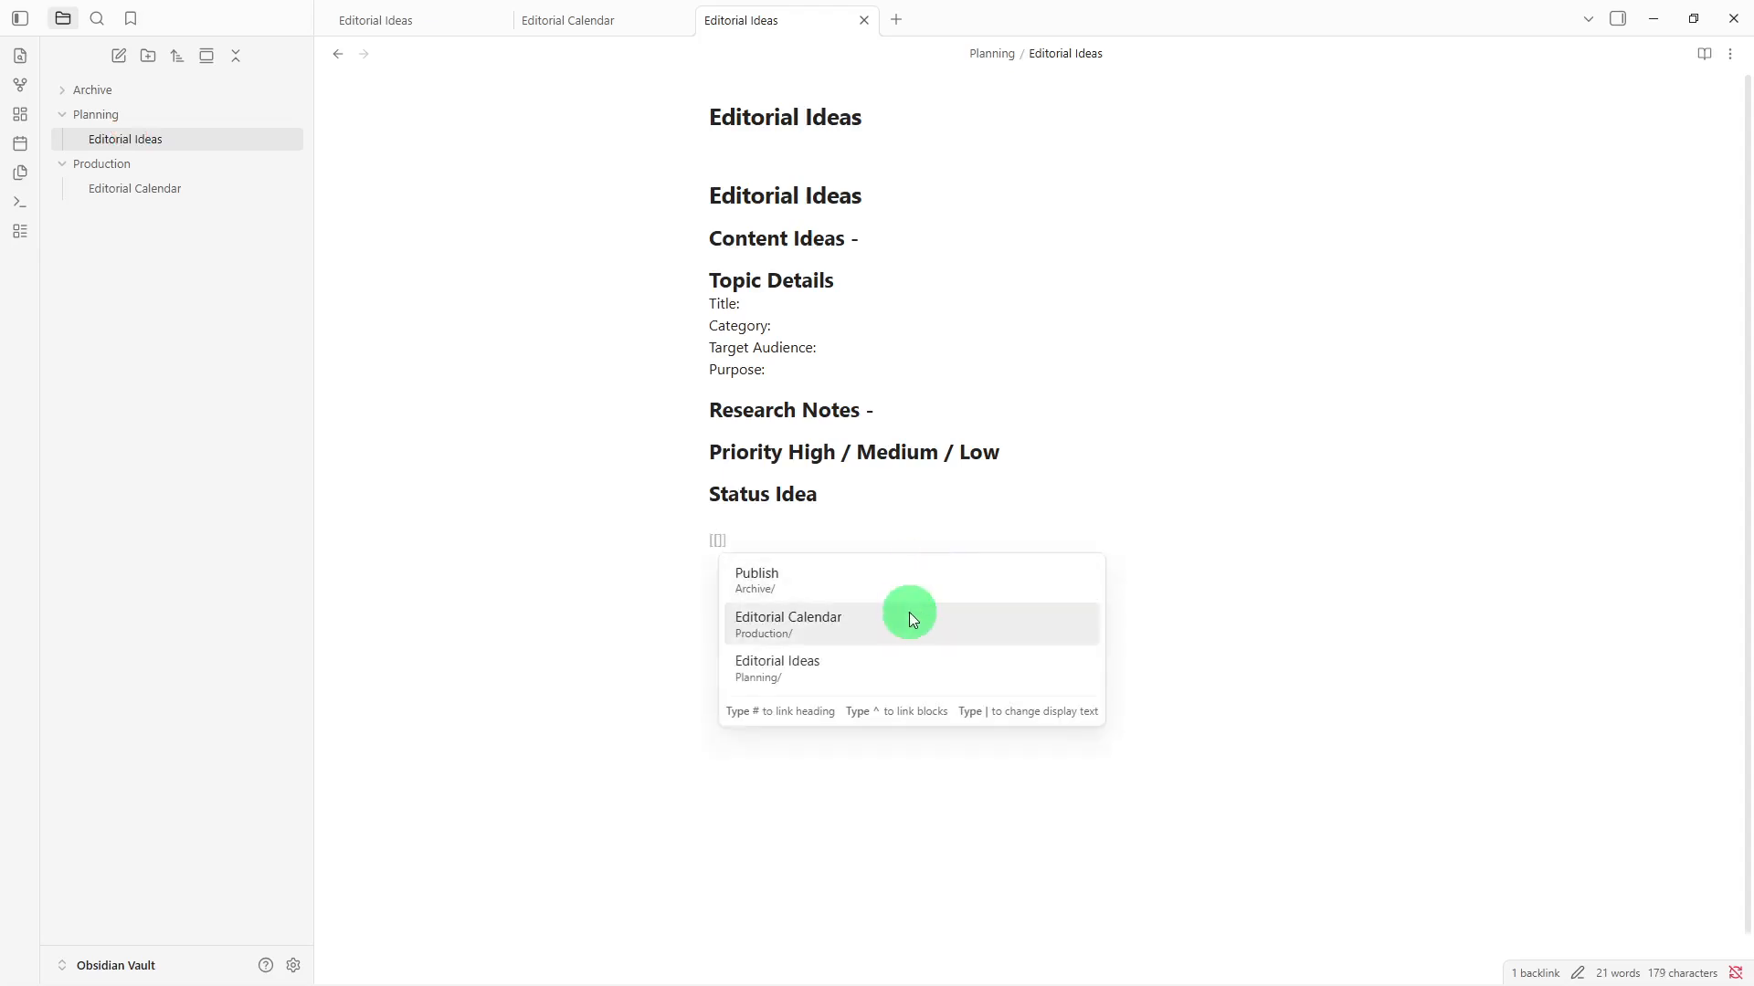
left_click(923, 590)
key("Return")
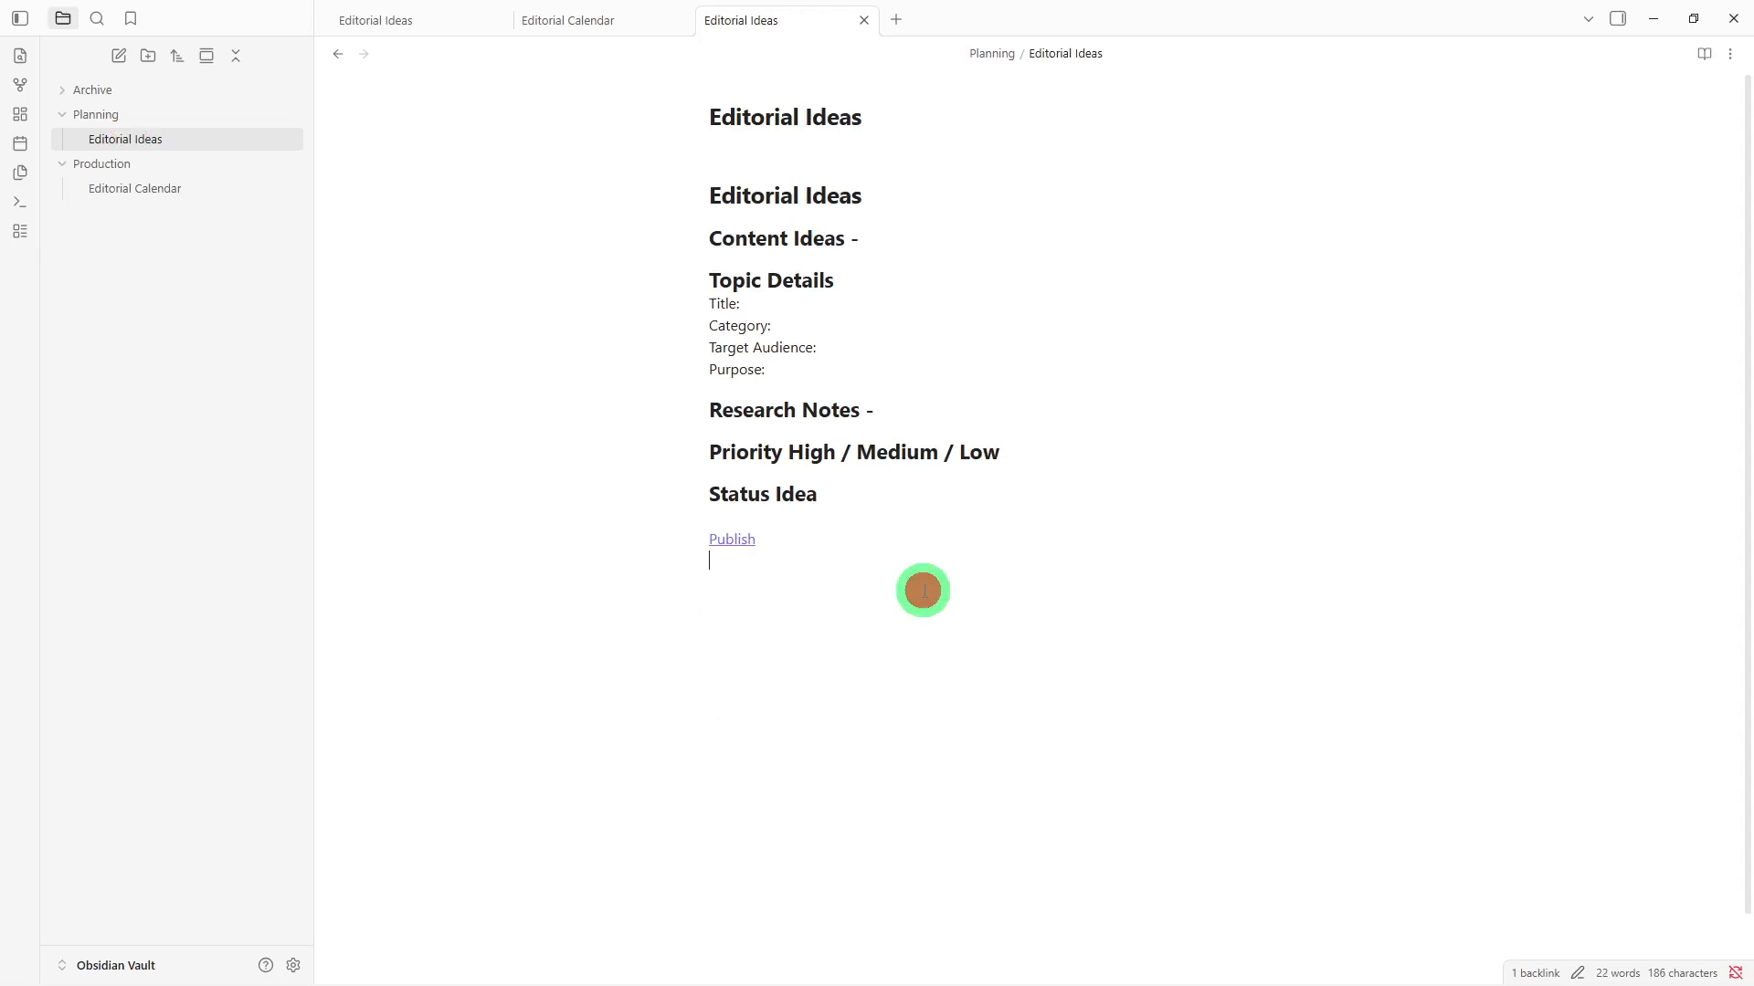
type("[[")
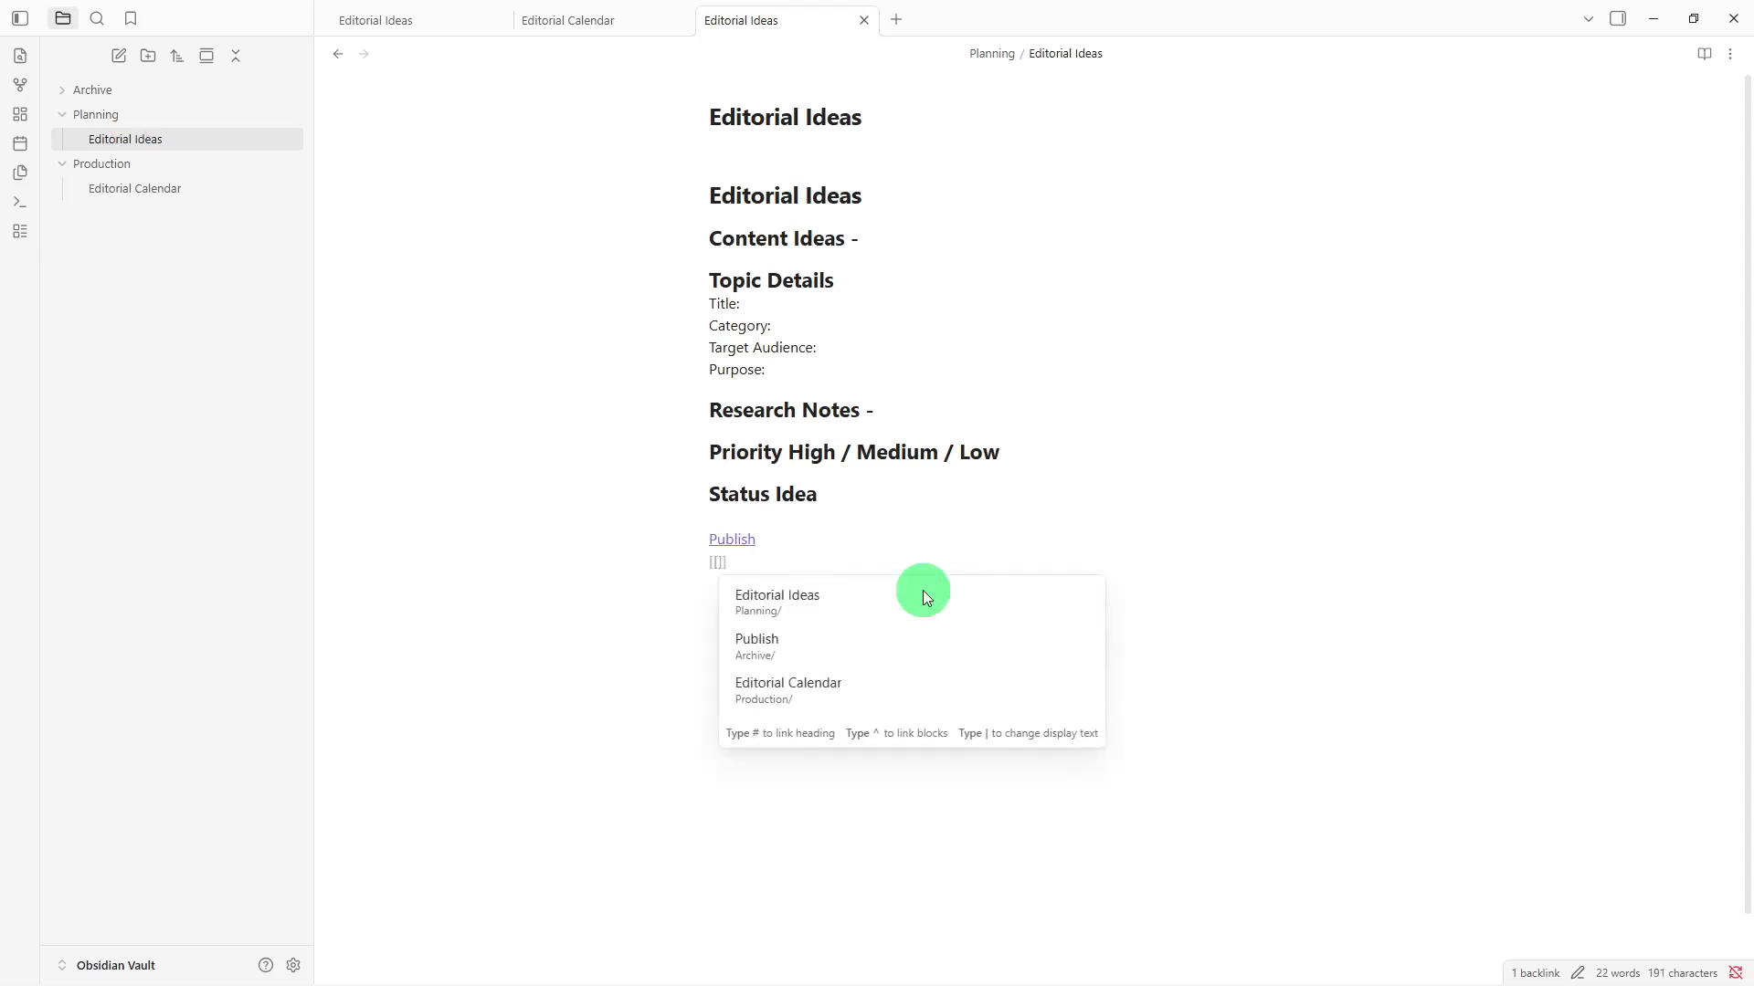
left_click(897, 683)
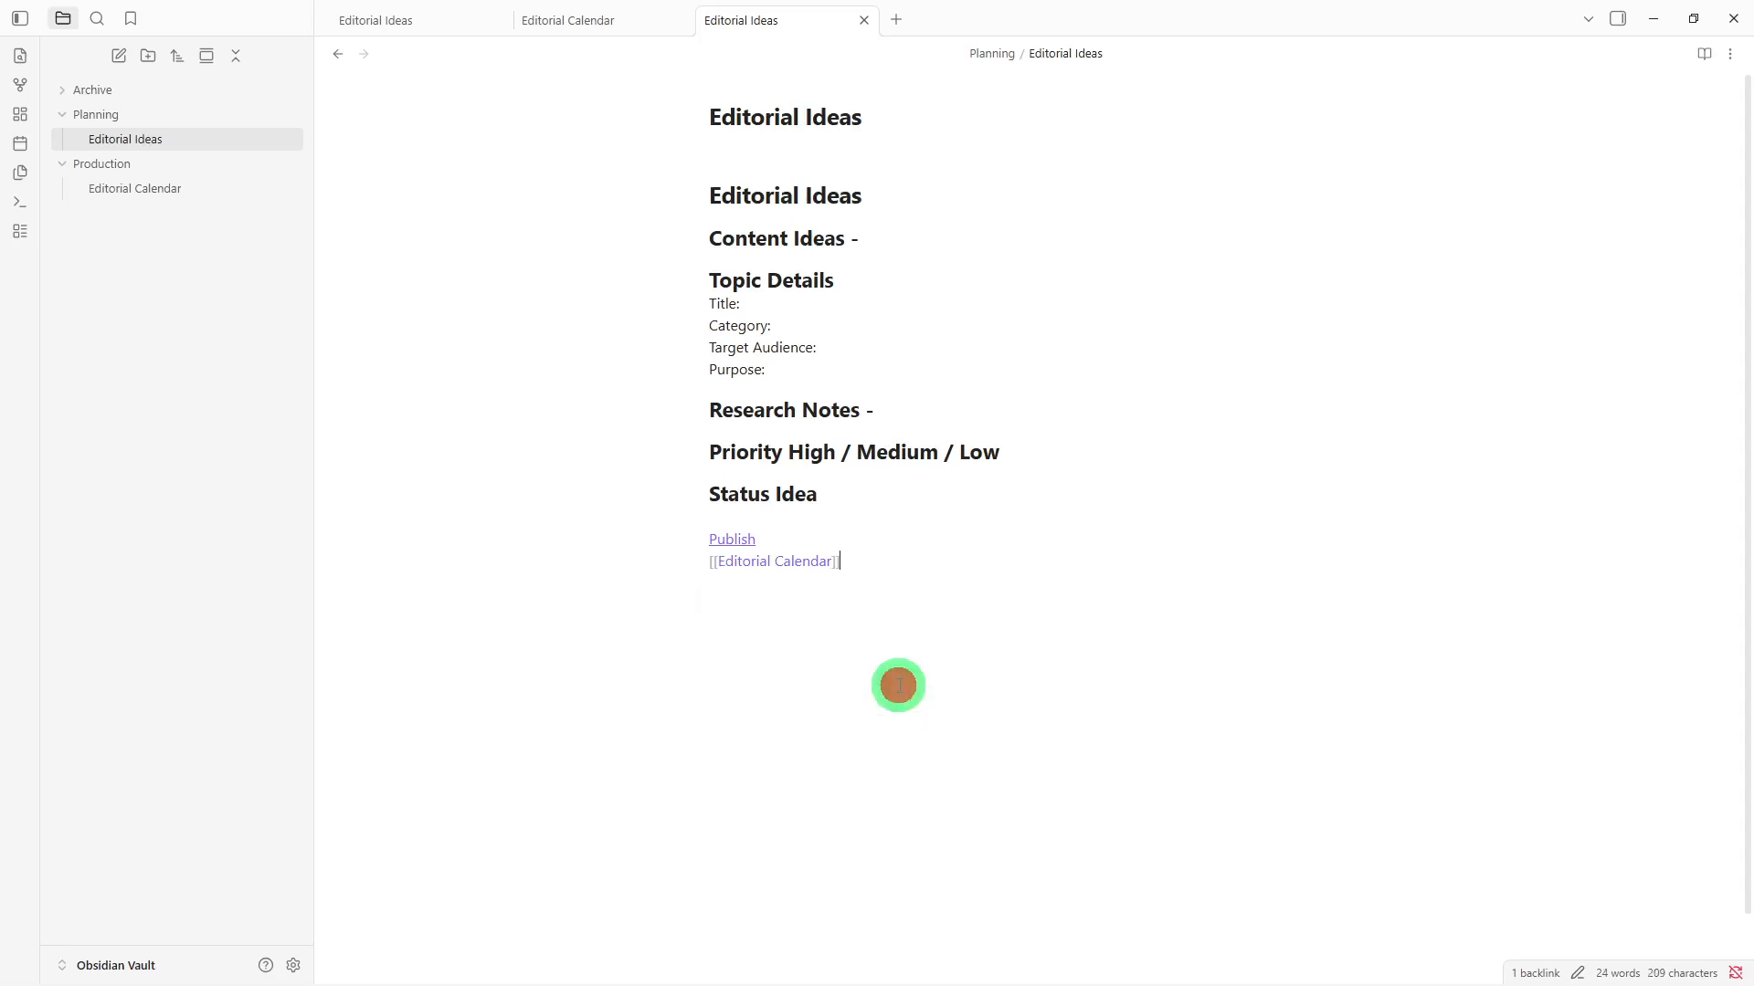
key("Return")
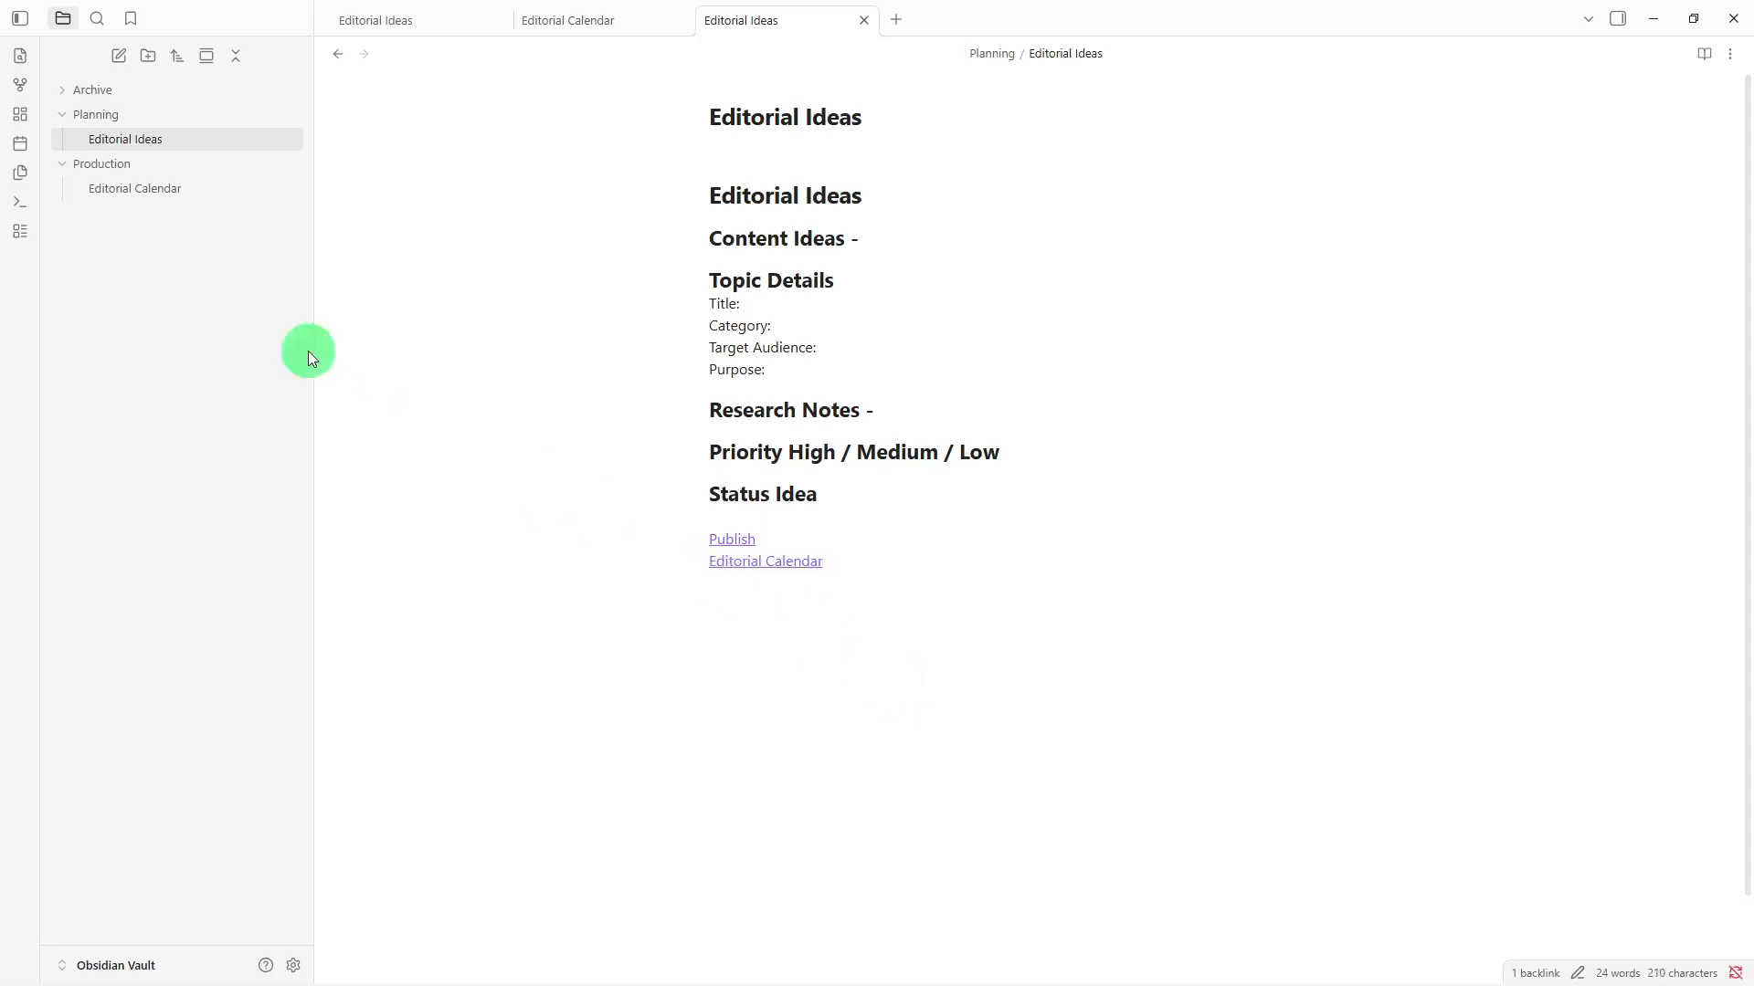
- Expand the Archive folder and open the Publish note to check the links at its end
left_click(122, 93)
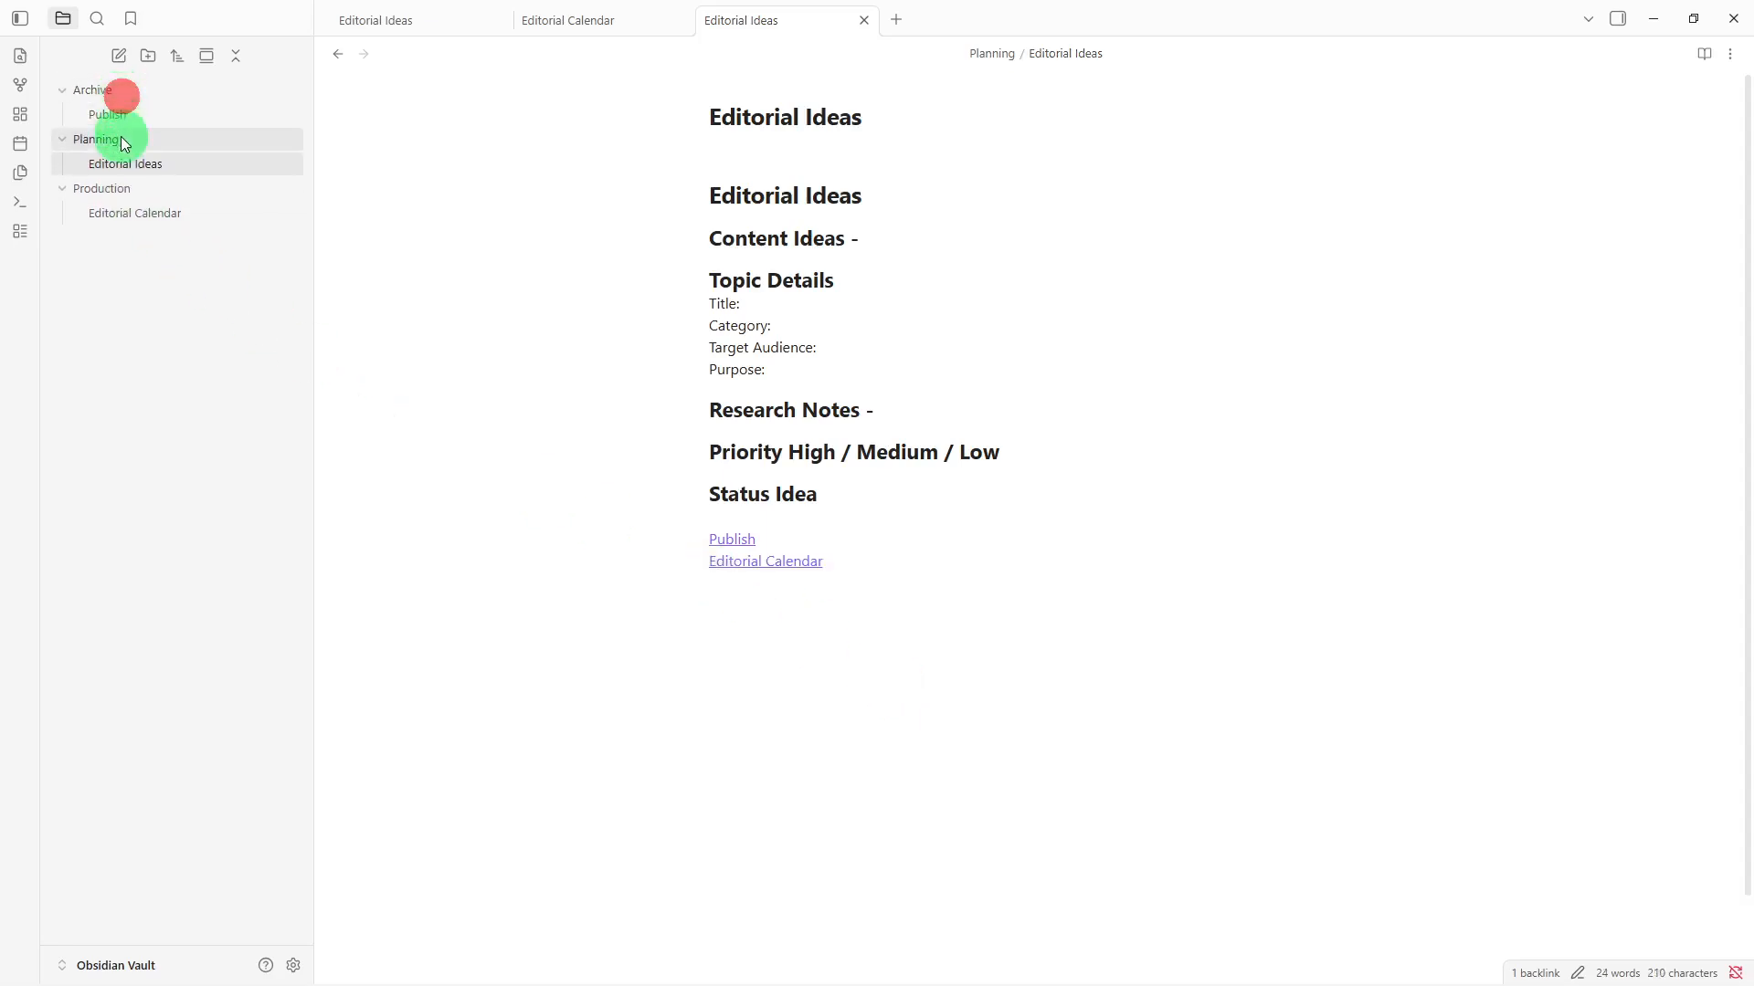
left_click(135, 117)
left_click(869, 543)
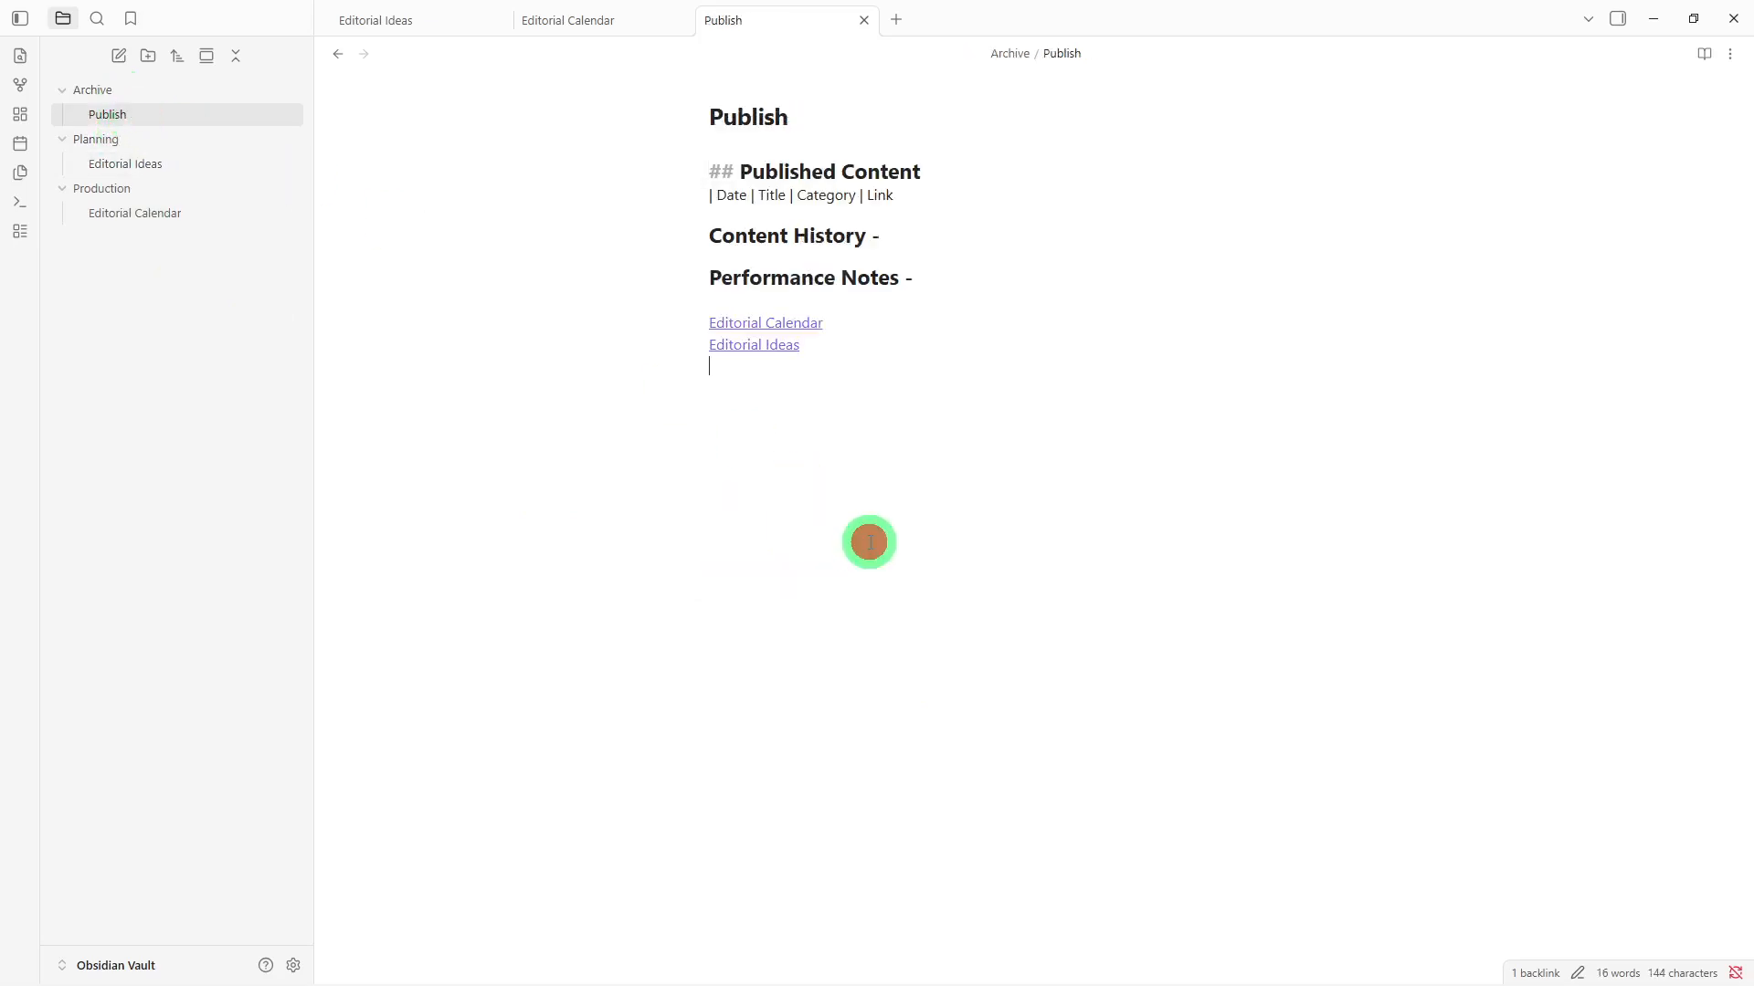
- Open the Editorial Calendar note and add internal links to Editorial Ideas and Publish on separate lines, one blank line below Notes
left_click(137, 214)
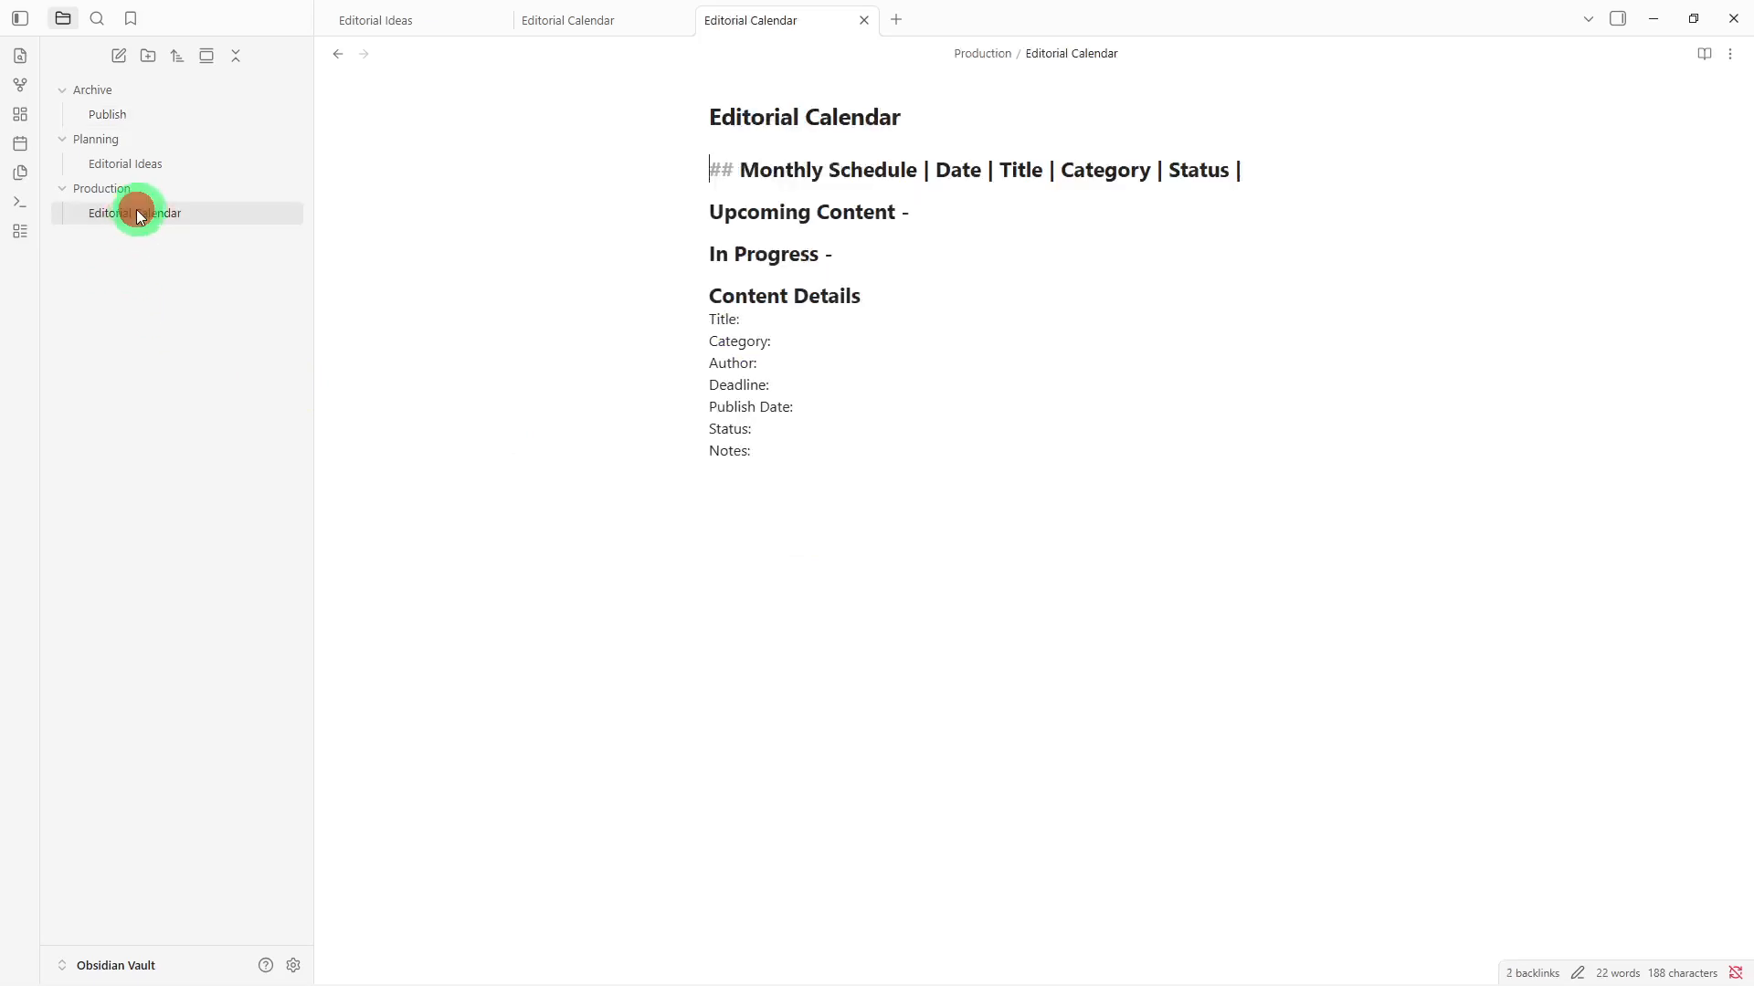
left_click(763, 524)
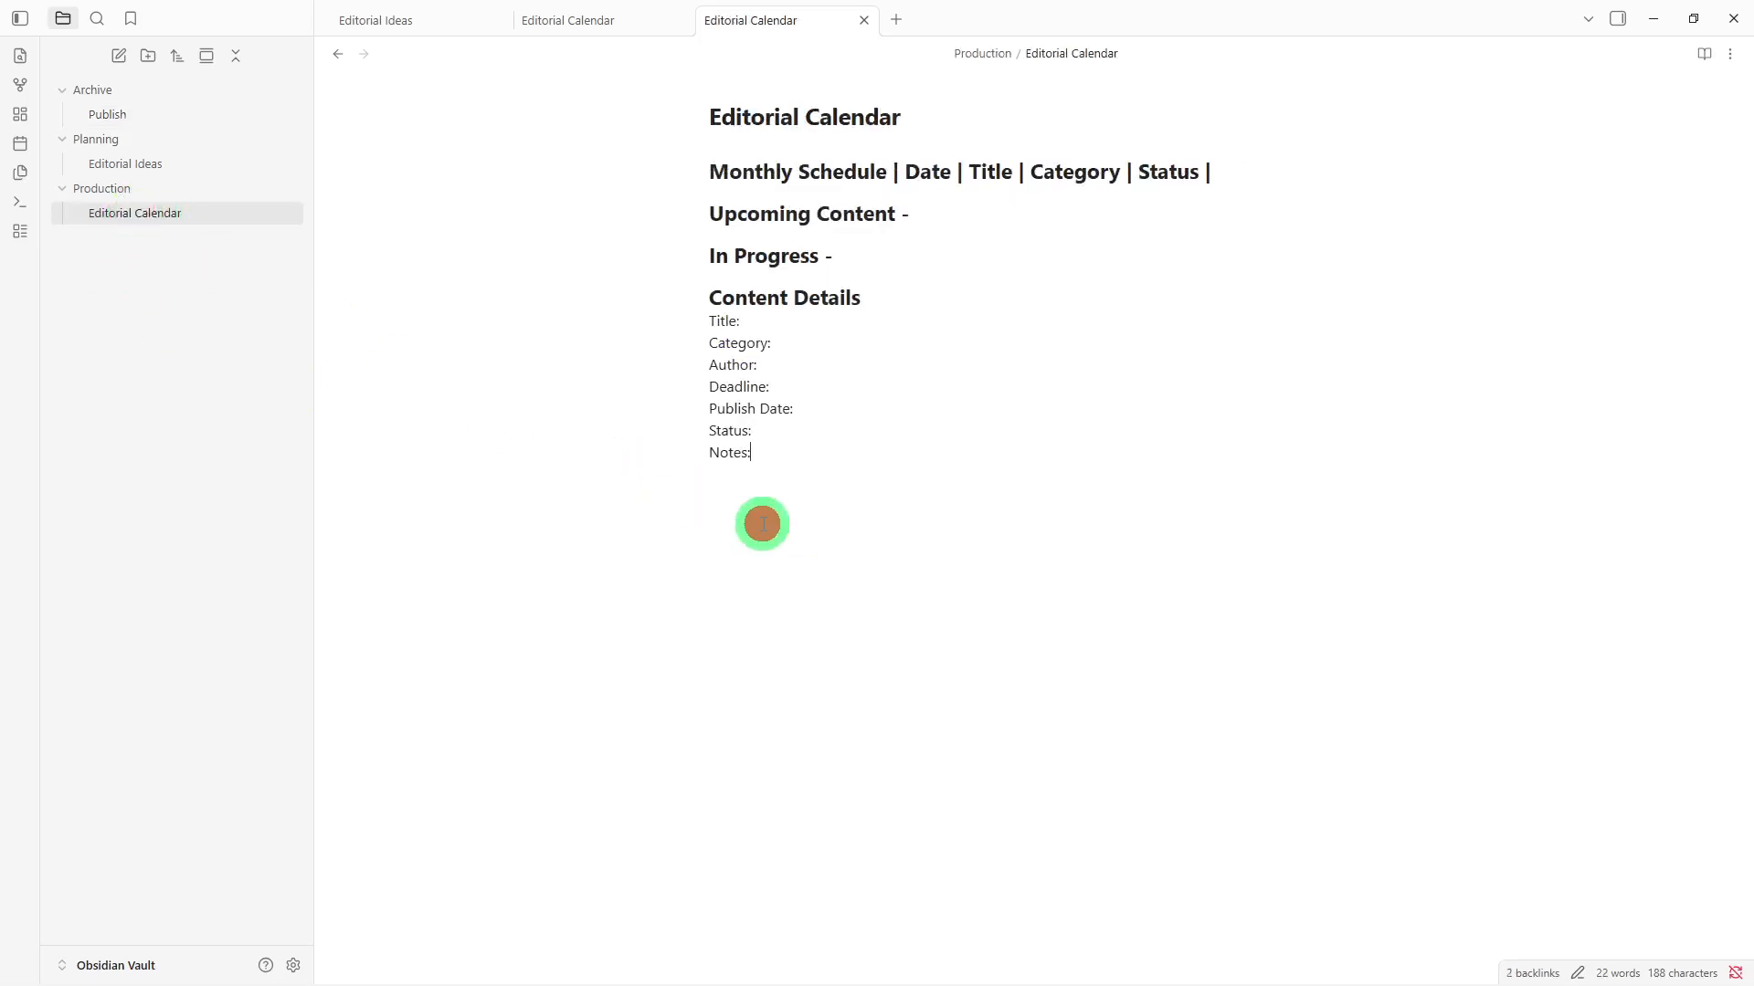
key("Return")
key("Return")
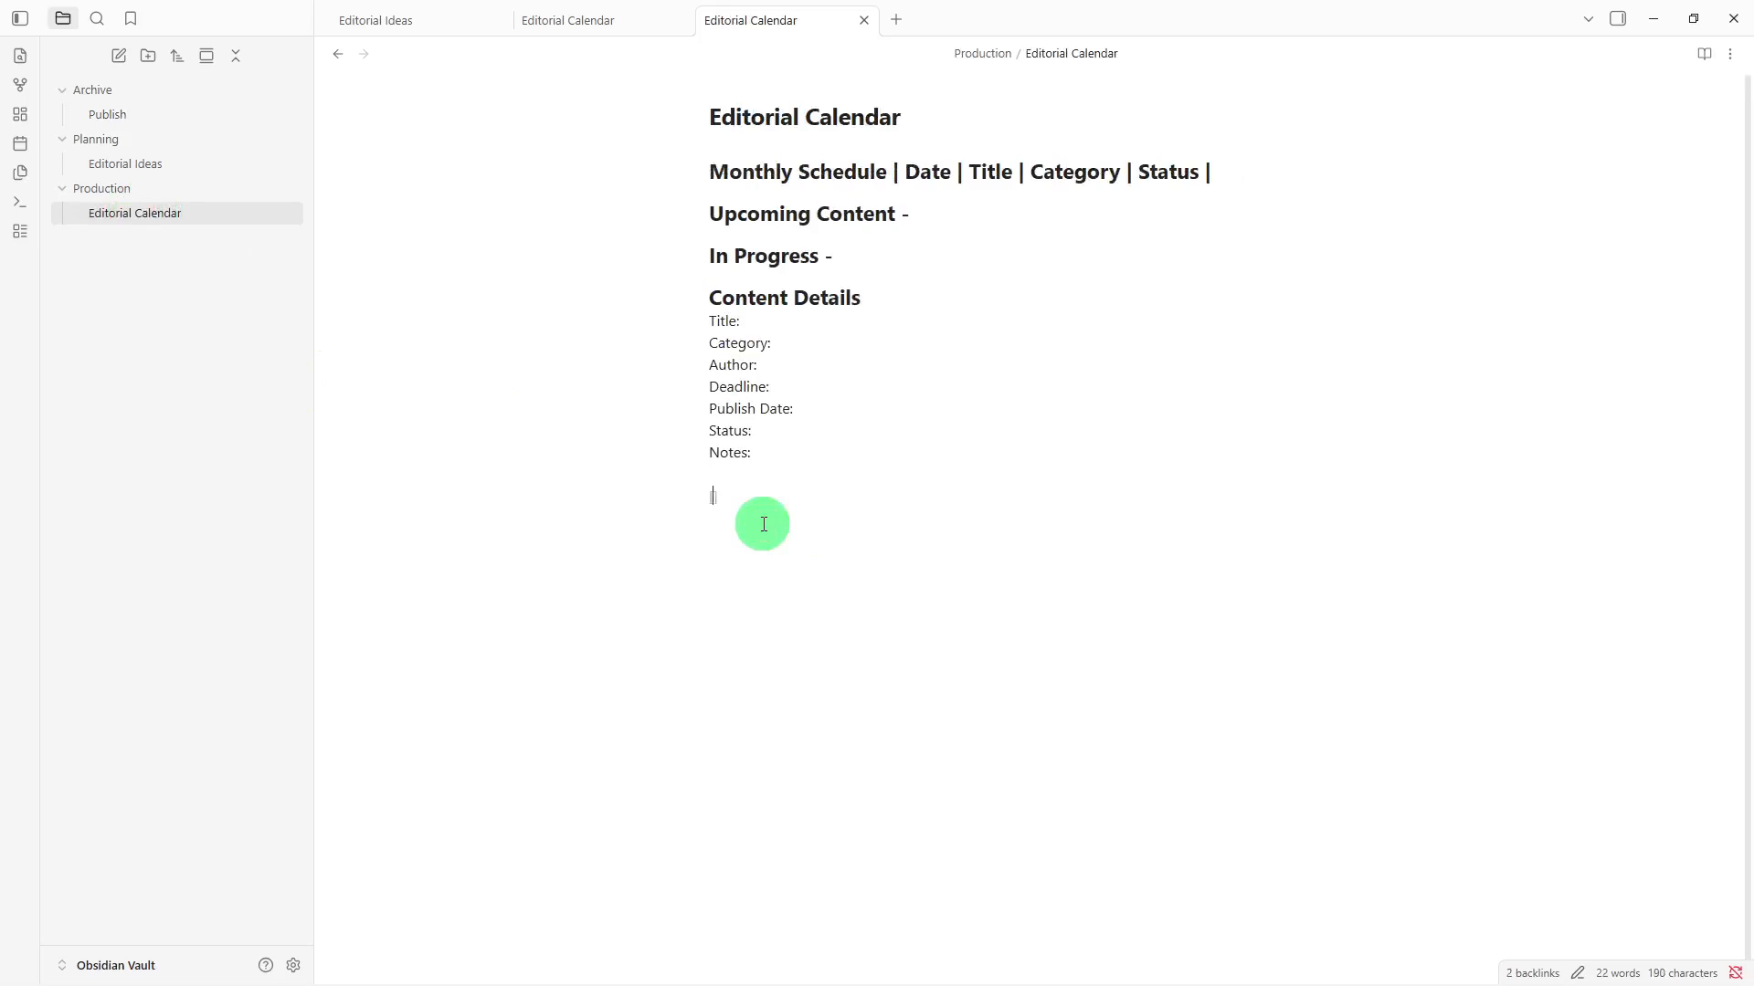
type("[[")
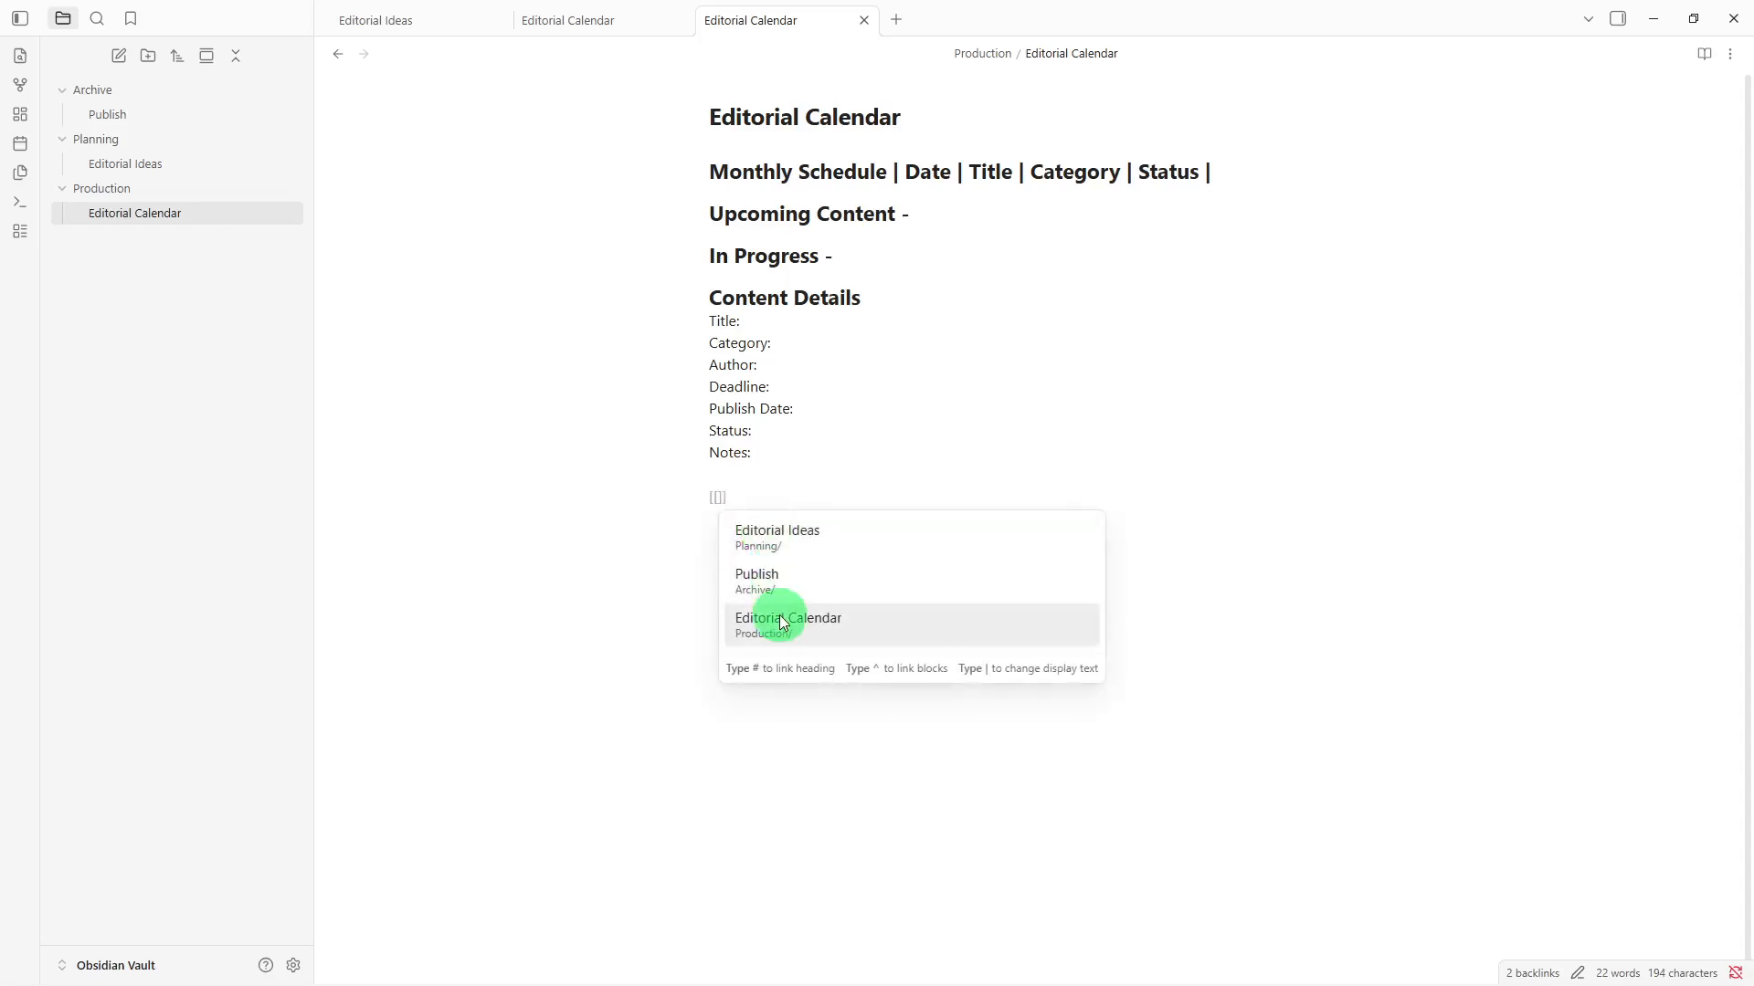
left_click(829, 546)
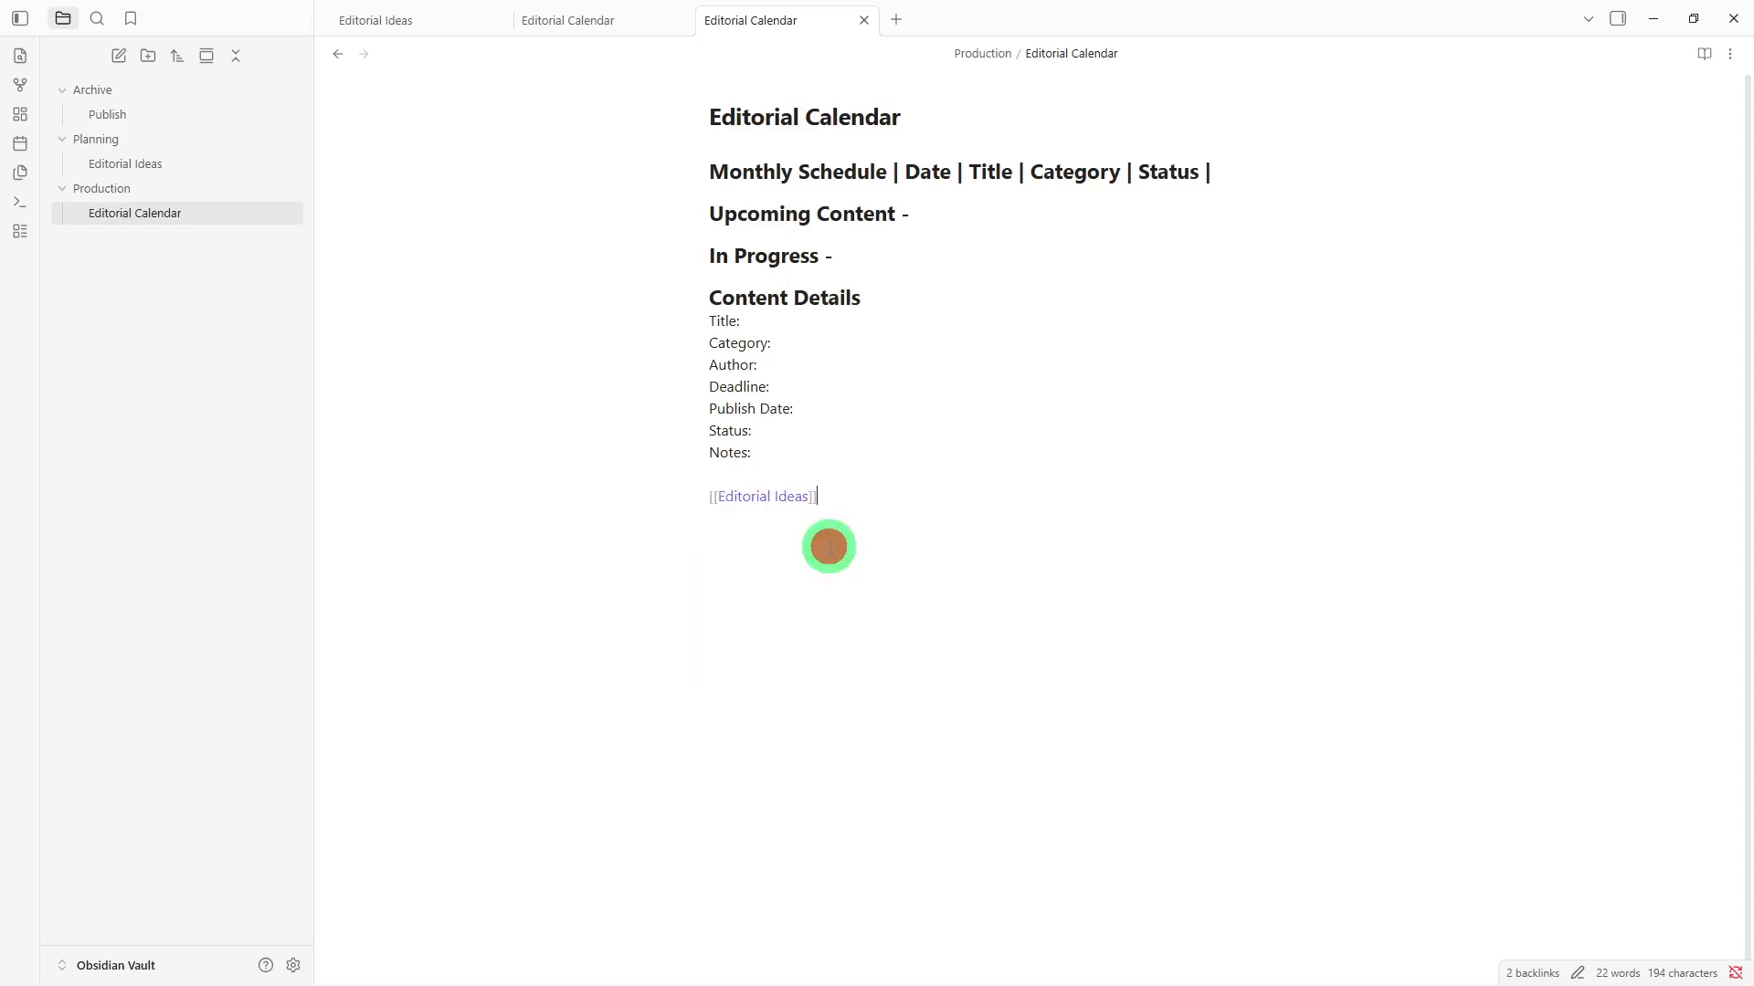
key("Return")
type("[[")
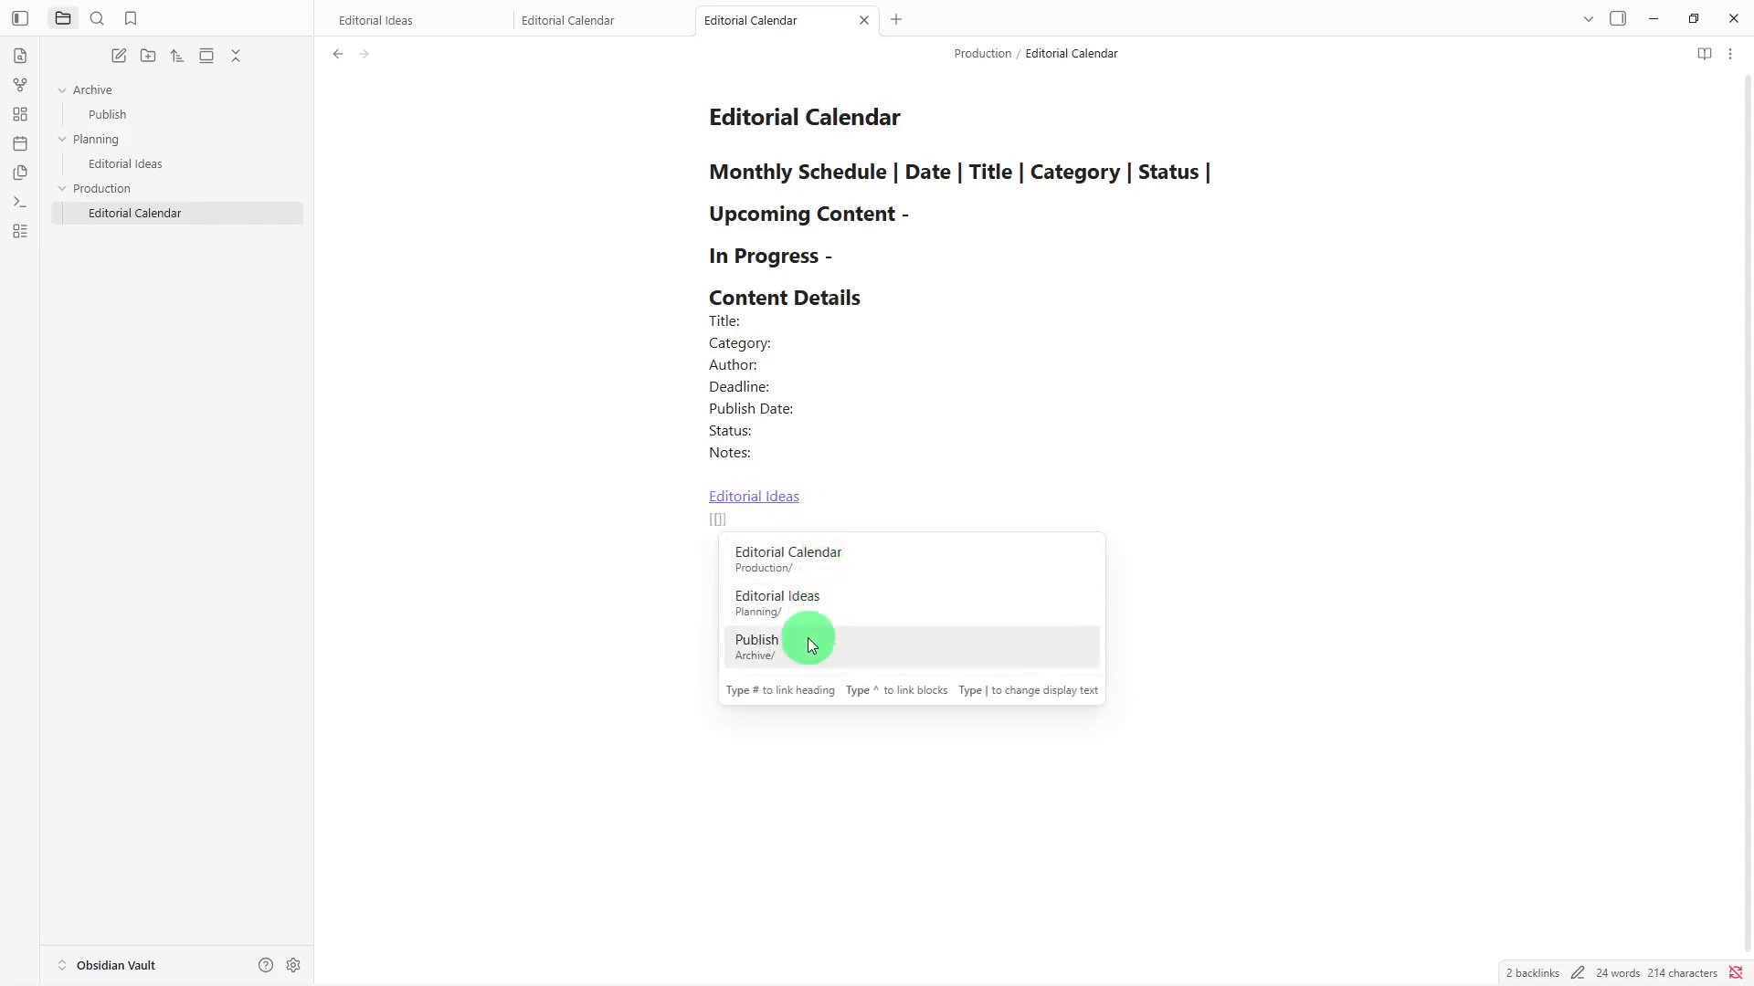
left_click(807, 640)
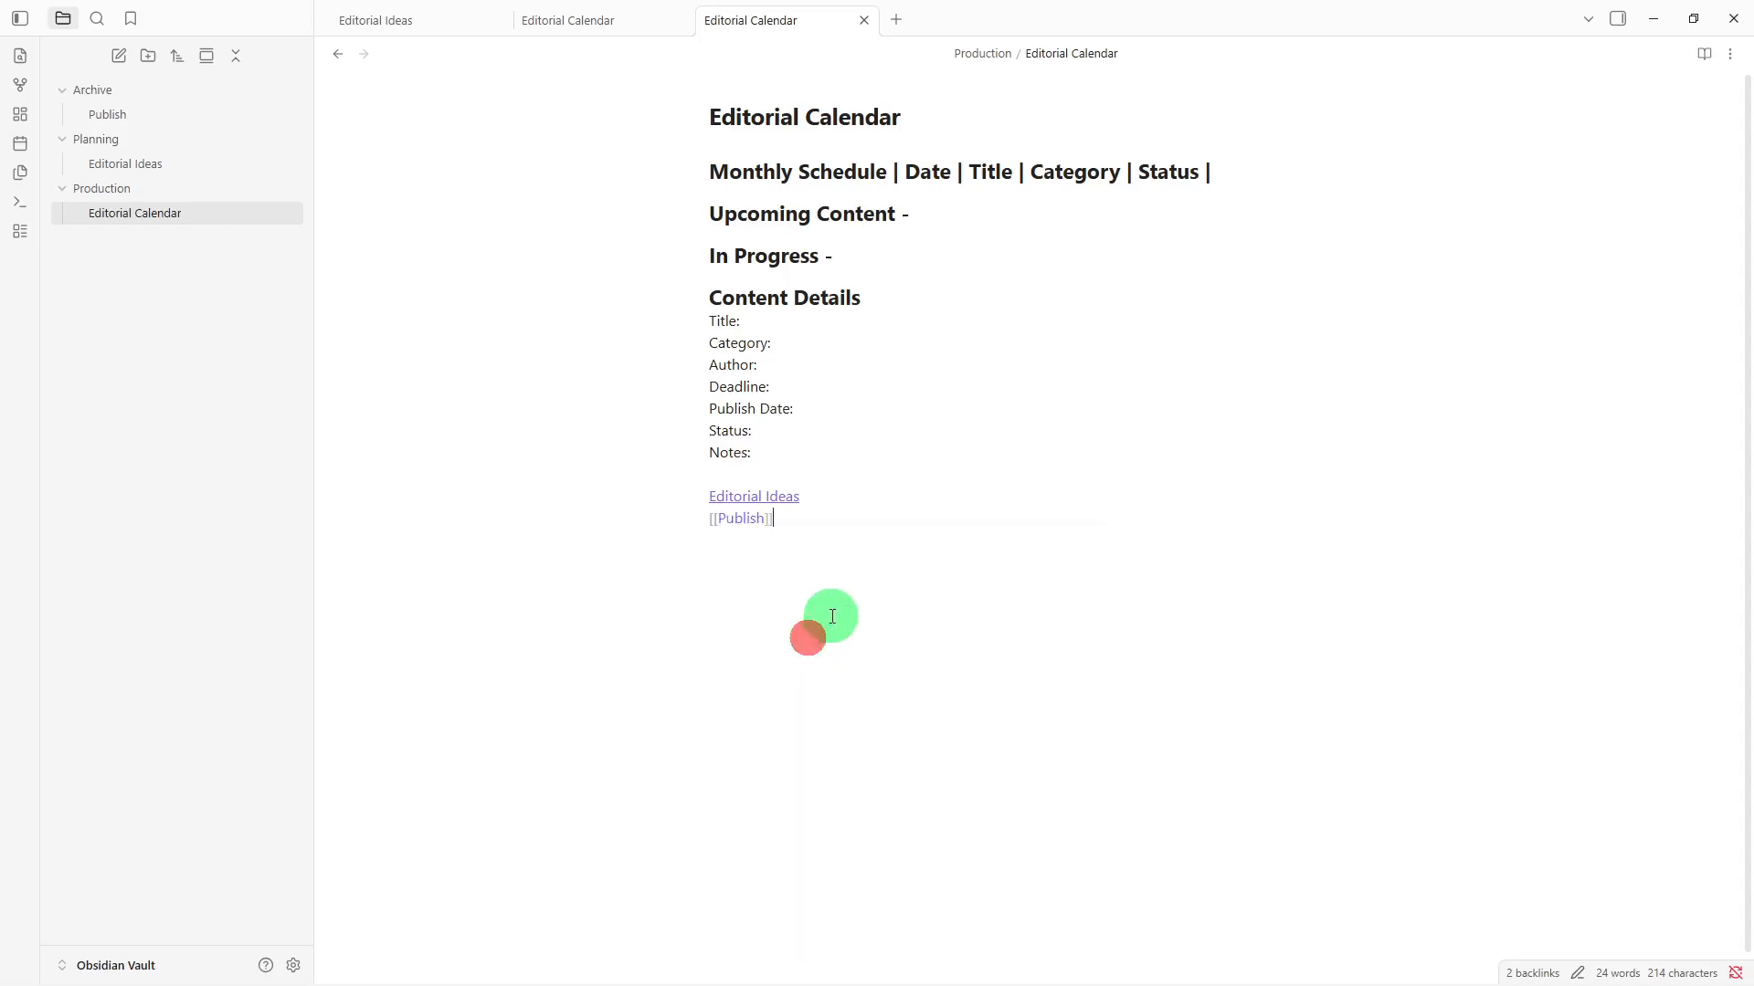
left_click(832, 611)
key("Return")
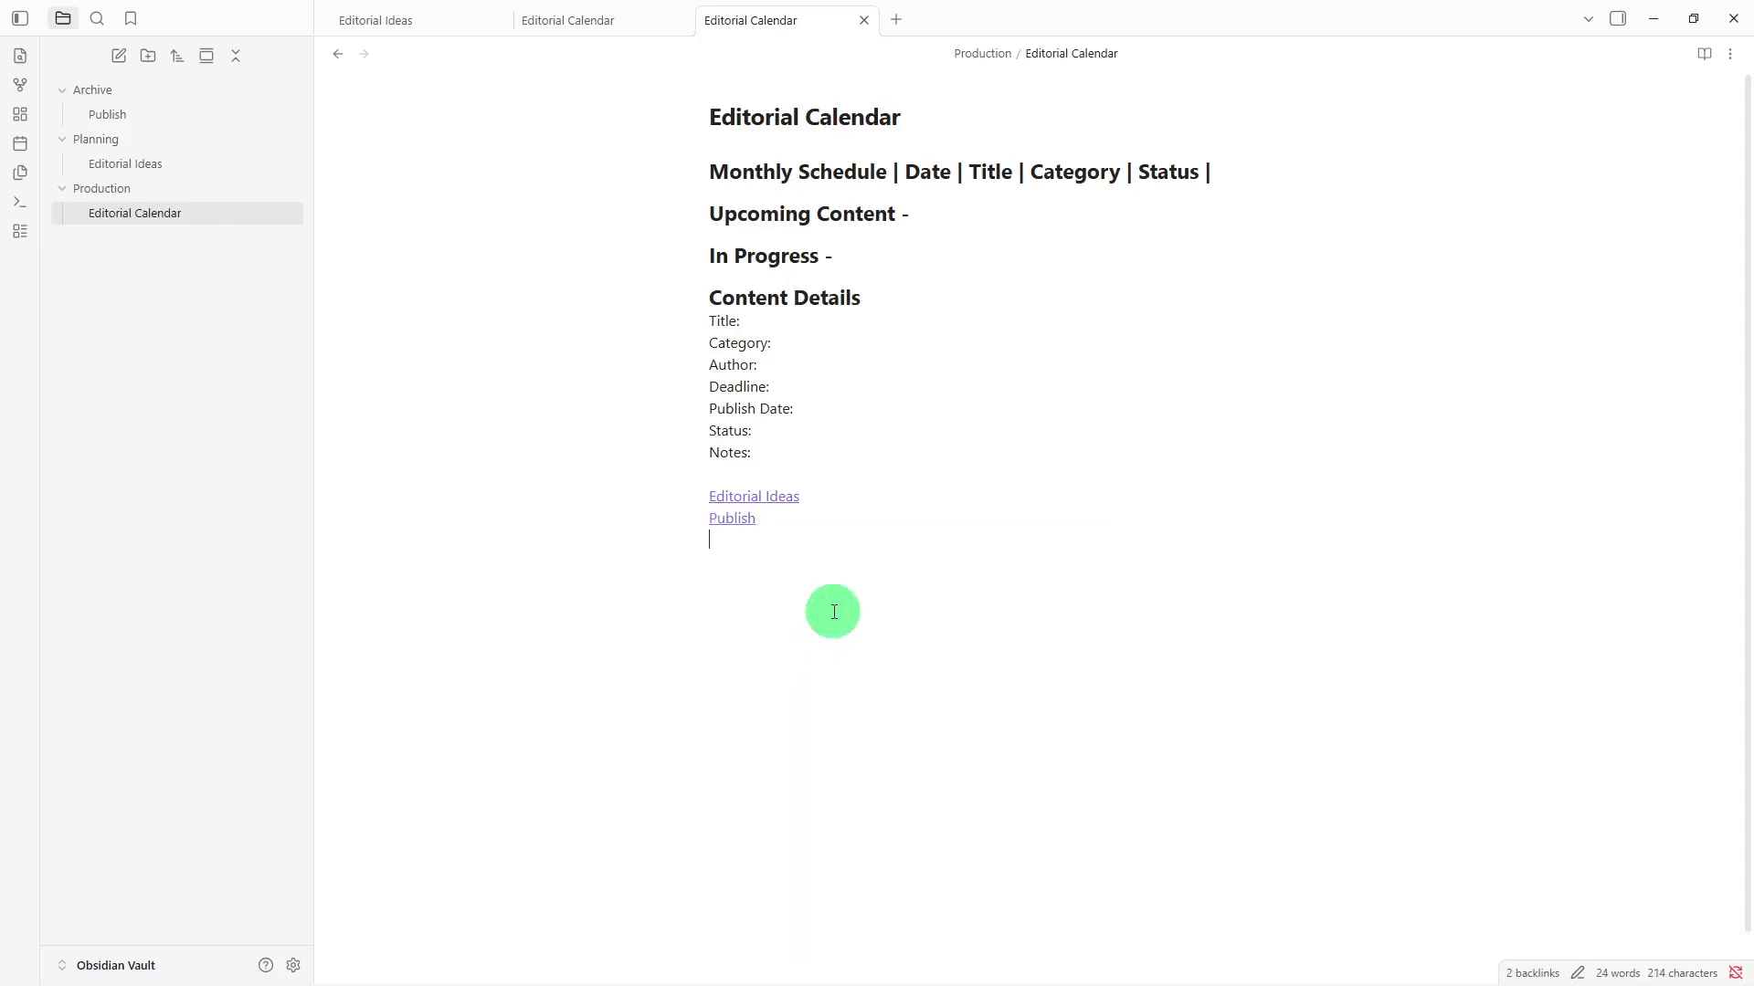
- Add the tag #calendar to the Editorial Calendar note, one blank line below the Publish link
left_click(833, 611)
type("#")
type("aclen")
key("BackSpace")
key("BackSpace")
key("BackSpace")
key("BackSpace")
type("cl")
key("BackSpace")
type("a")
key("BackSpace")
key("BackSpace")
key("BackSpace")
type("calendar")
key("Return")
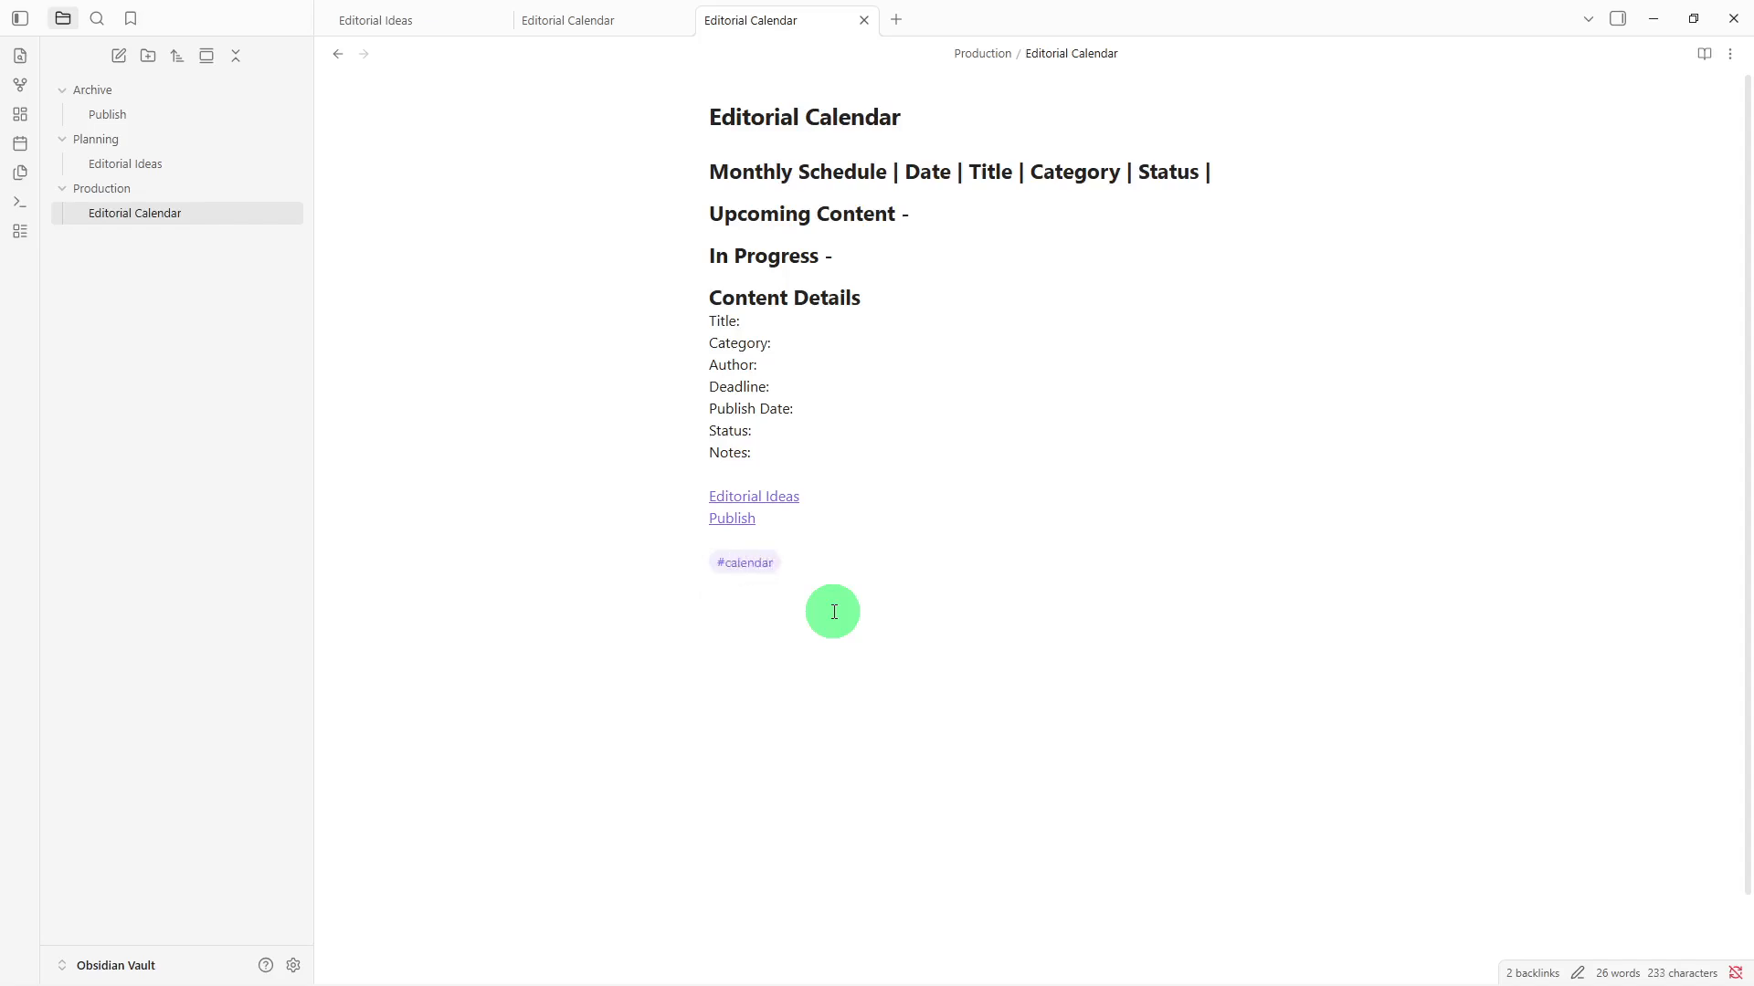
- Add the tags #planning, #youtube and #reels on separate lines below #calendar
type("#planning")
key("Return")
type("#")
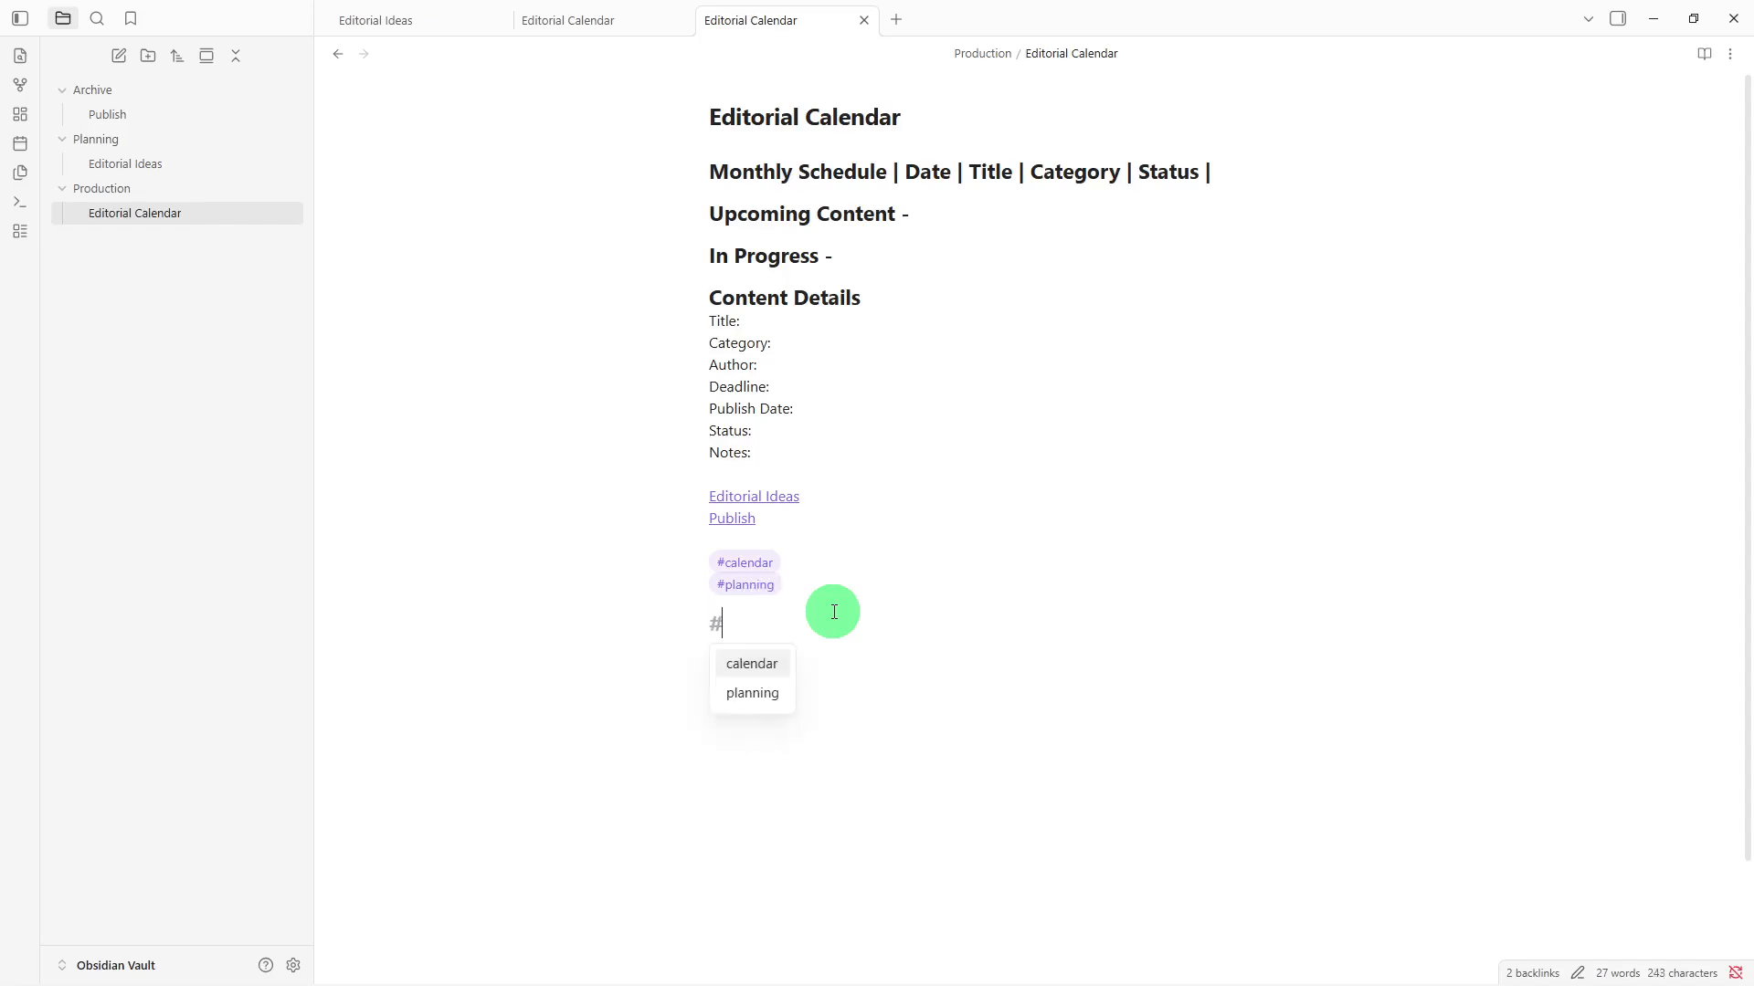
type("yo")
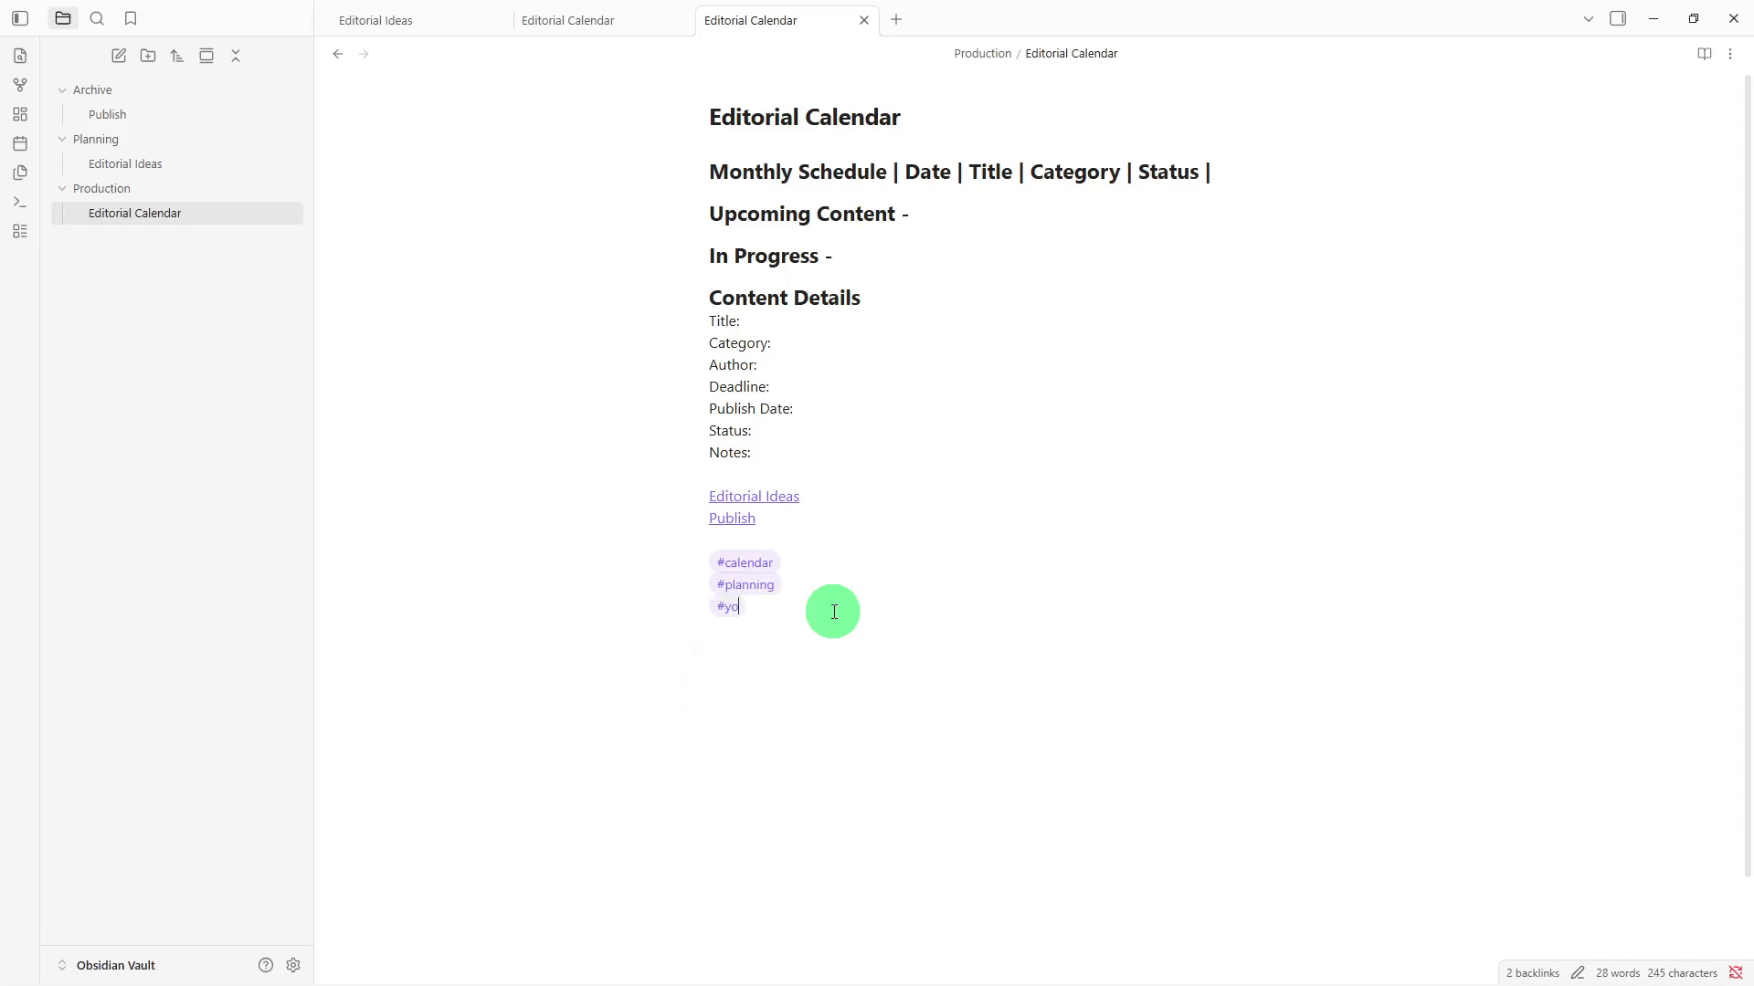
type("utube")
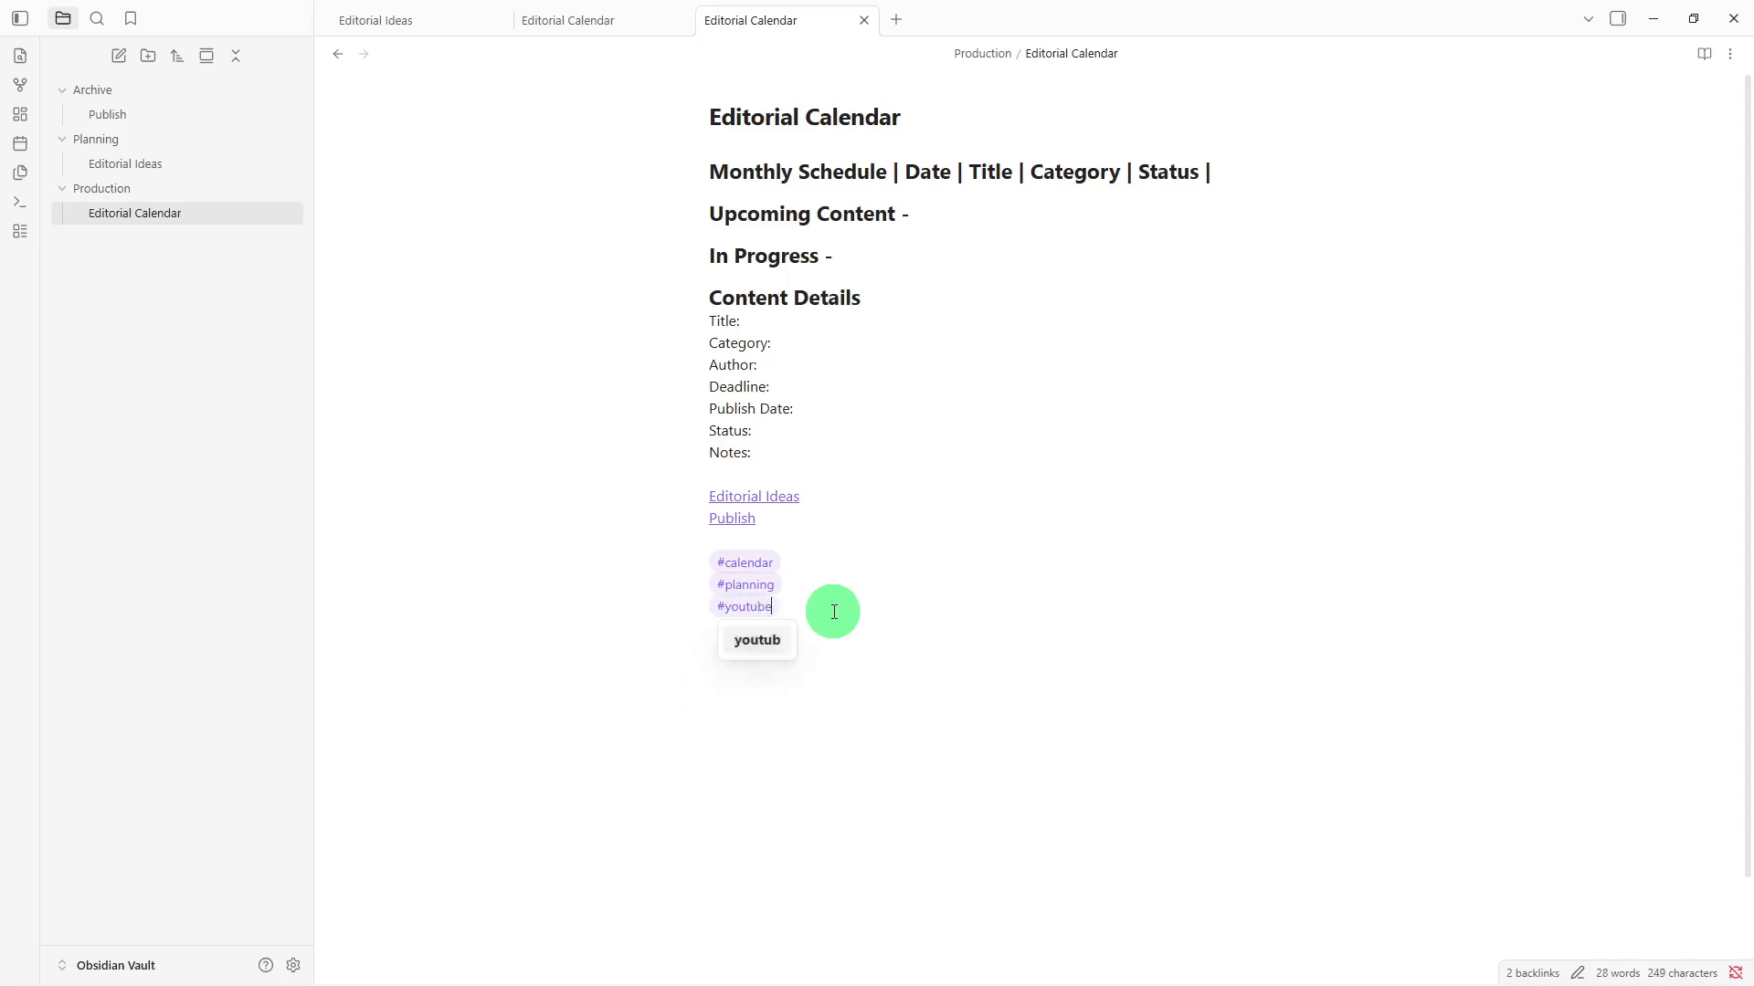
key("Return")
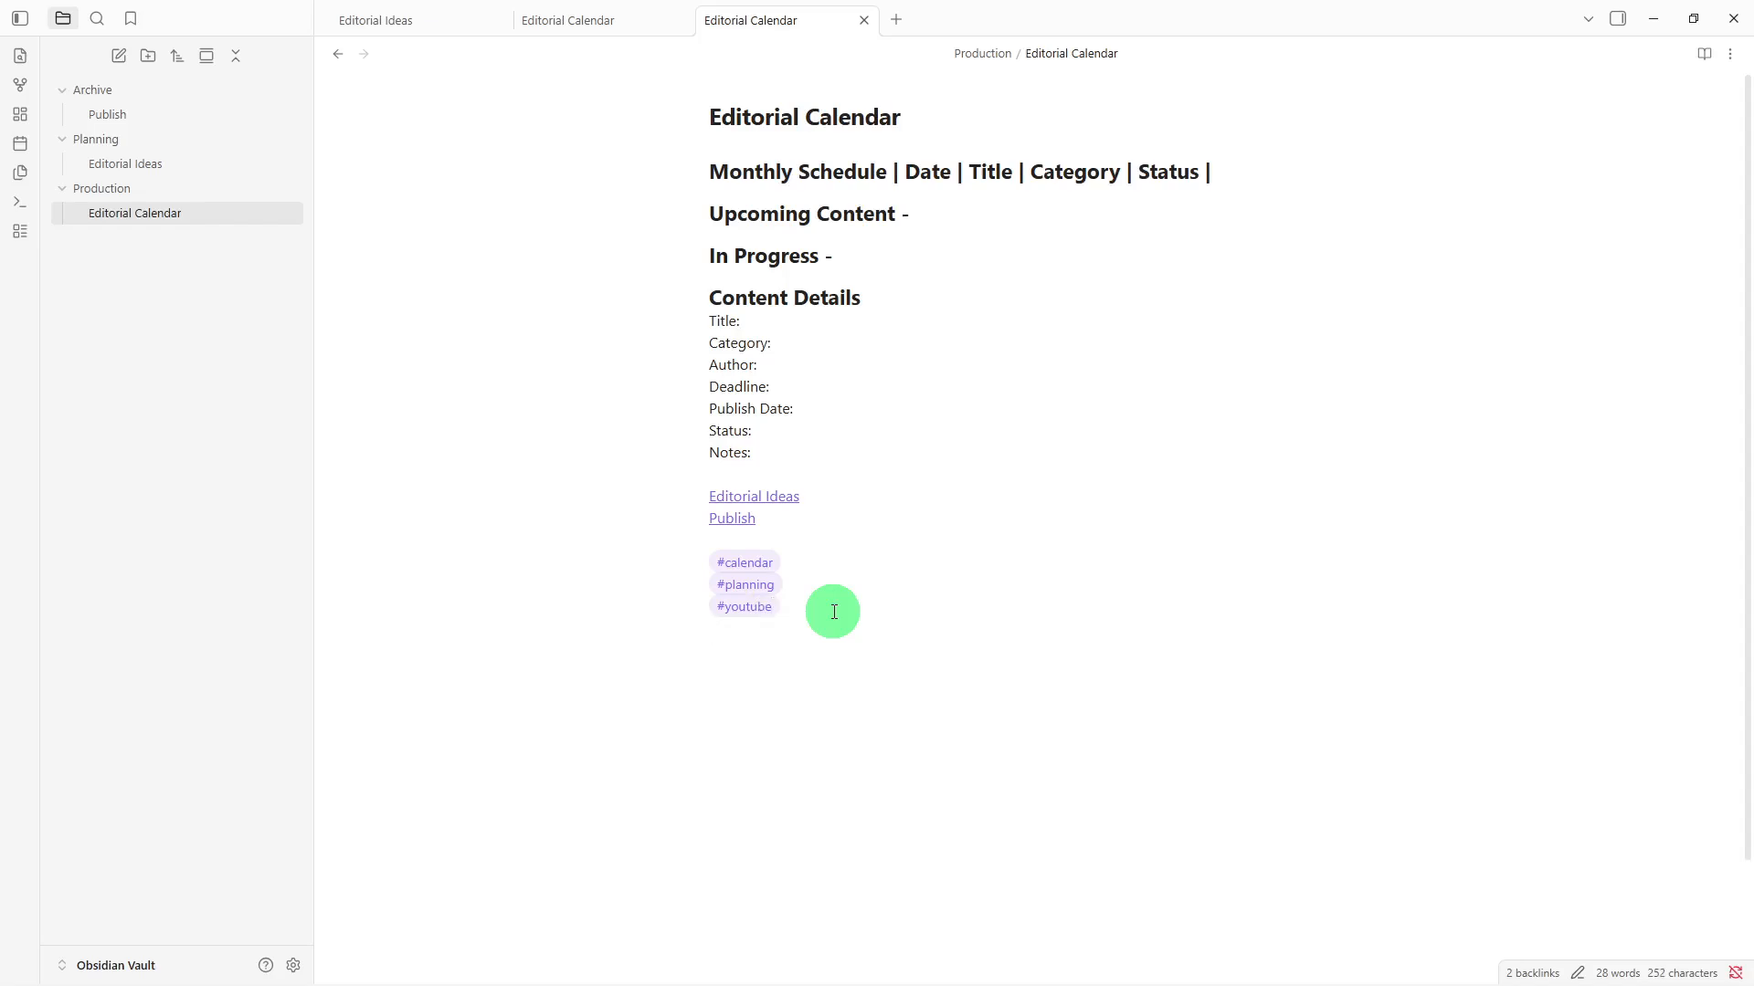
type("#reels")
key("Return")
left_click(834, 612)
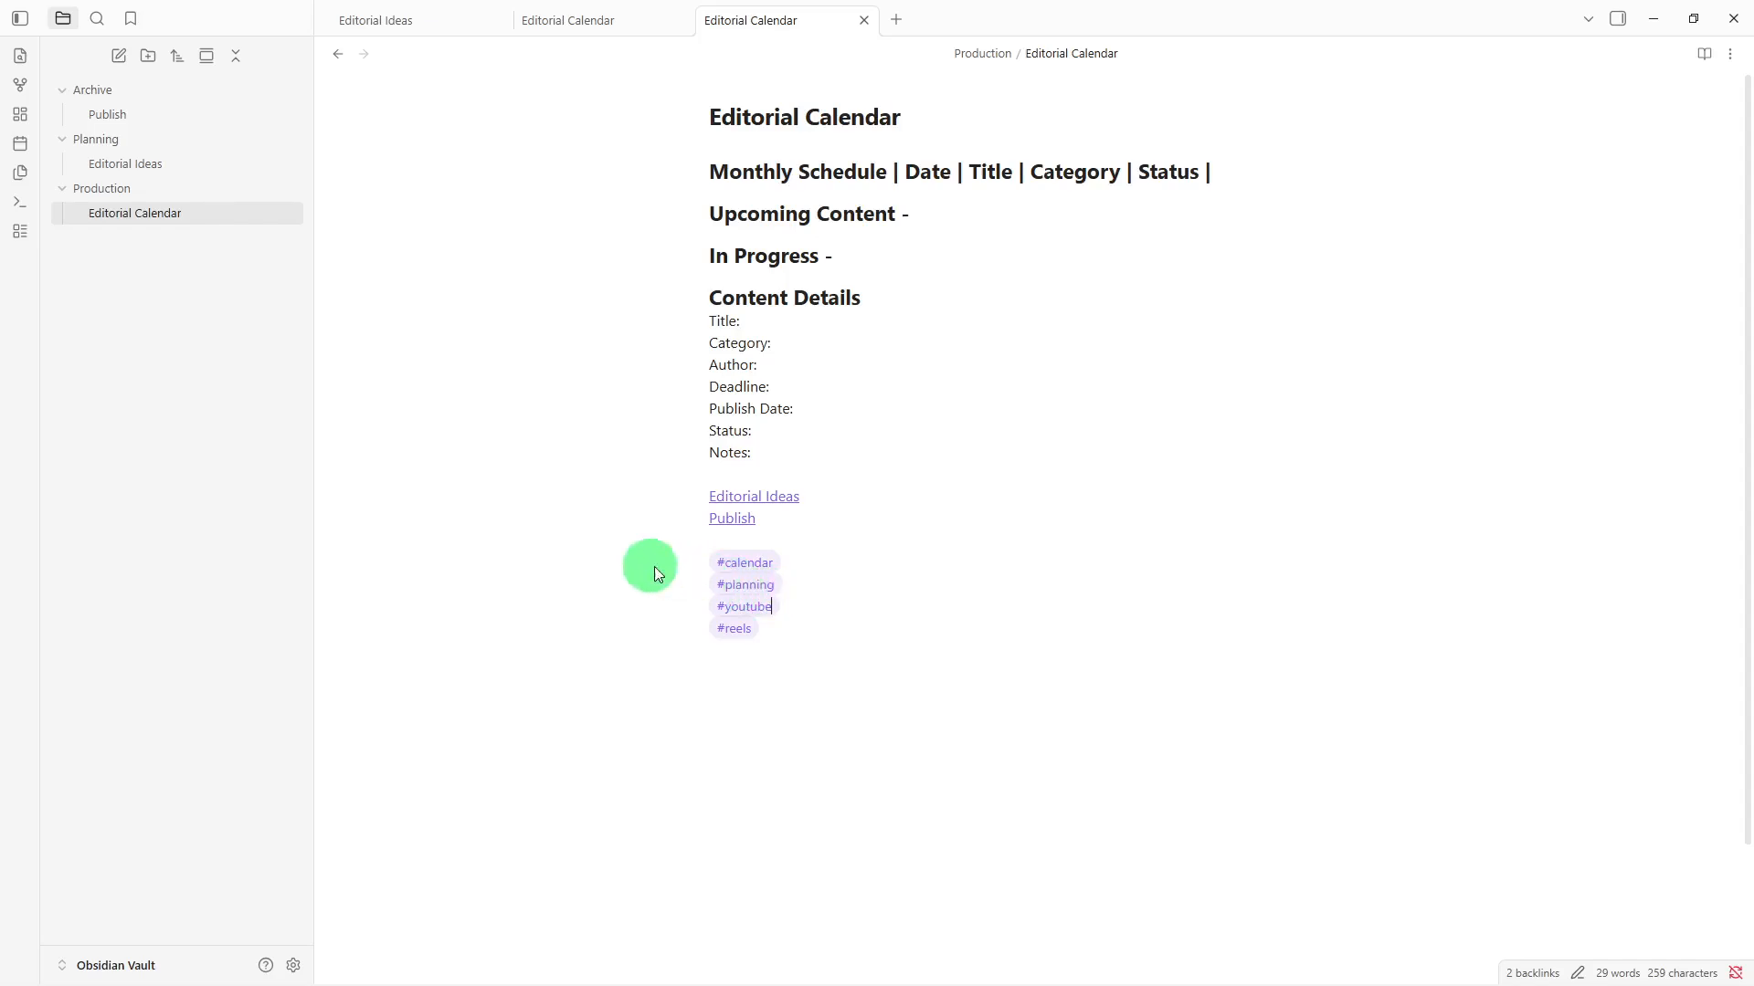
- Open the Editorial Ideas note and start a new line, one blank line below the Editorial Calendar link
left_click(167, 168)
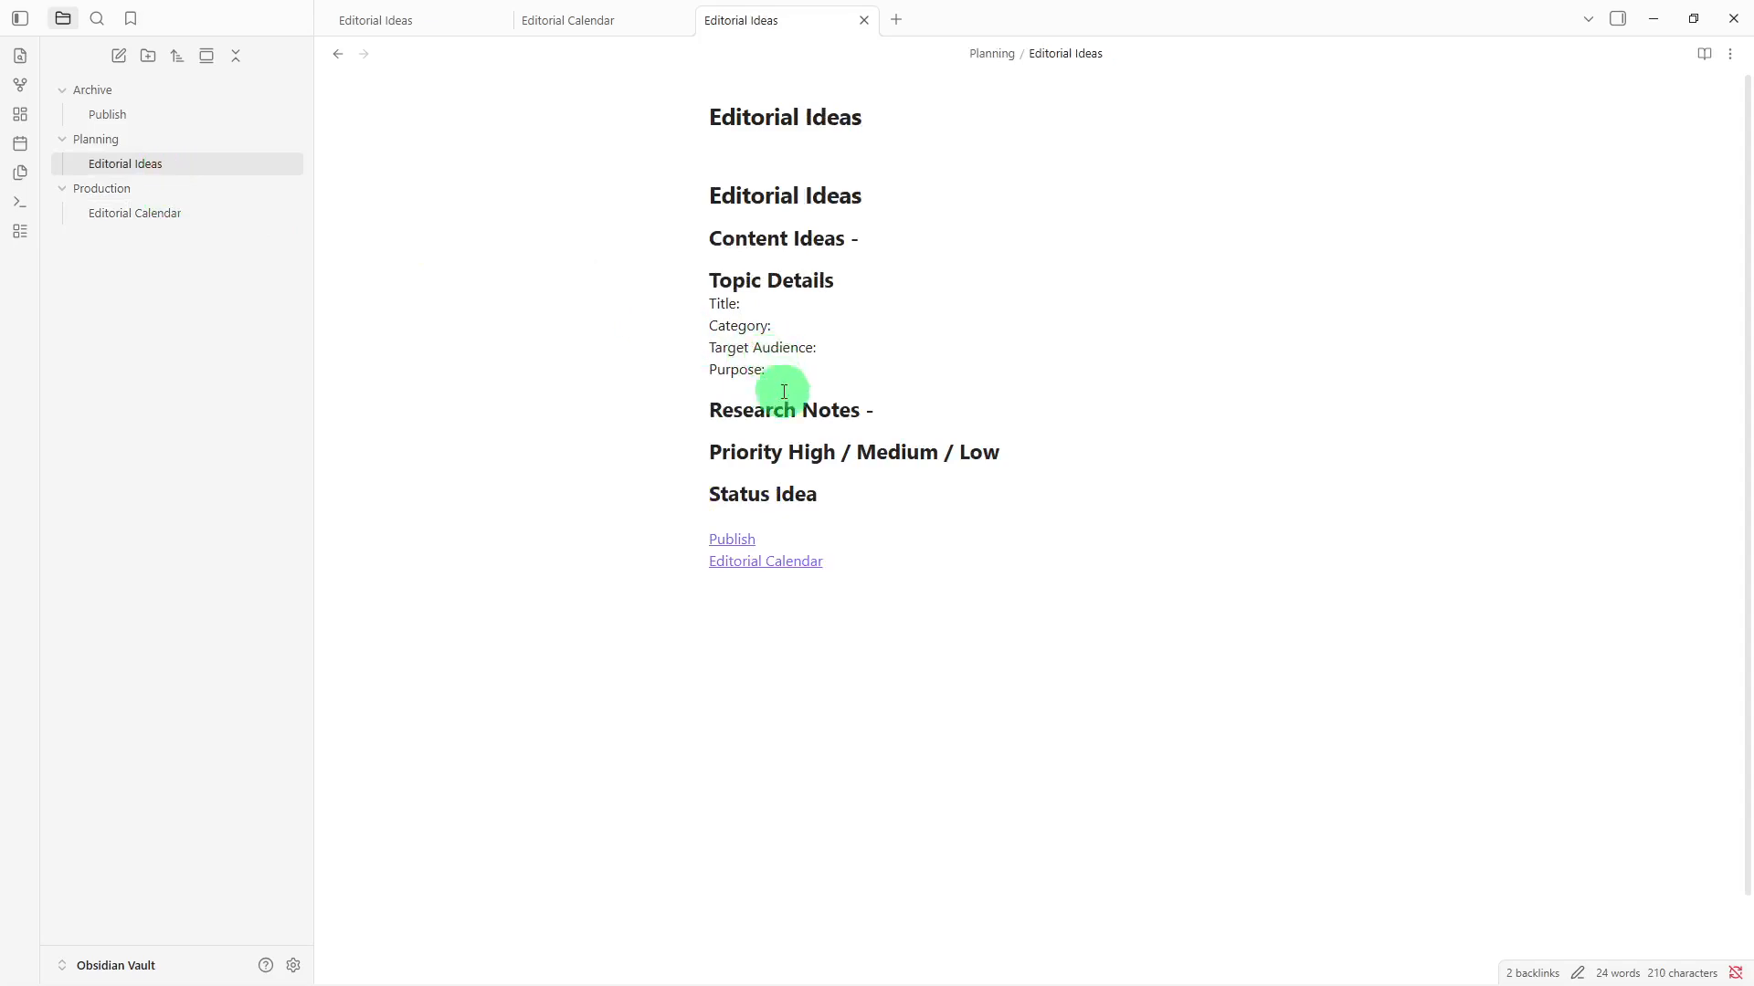
left_click(836, 533)
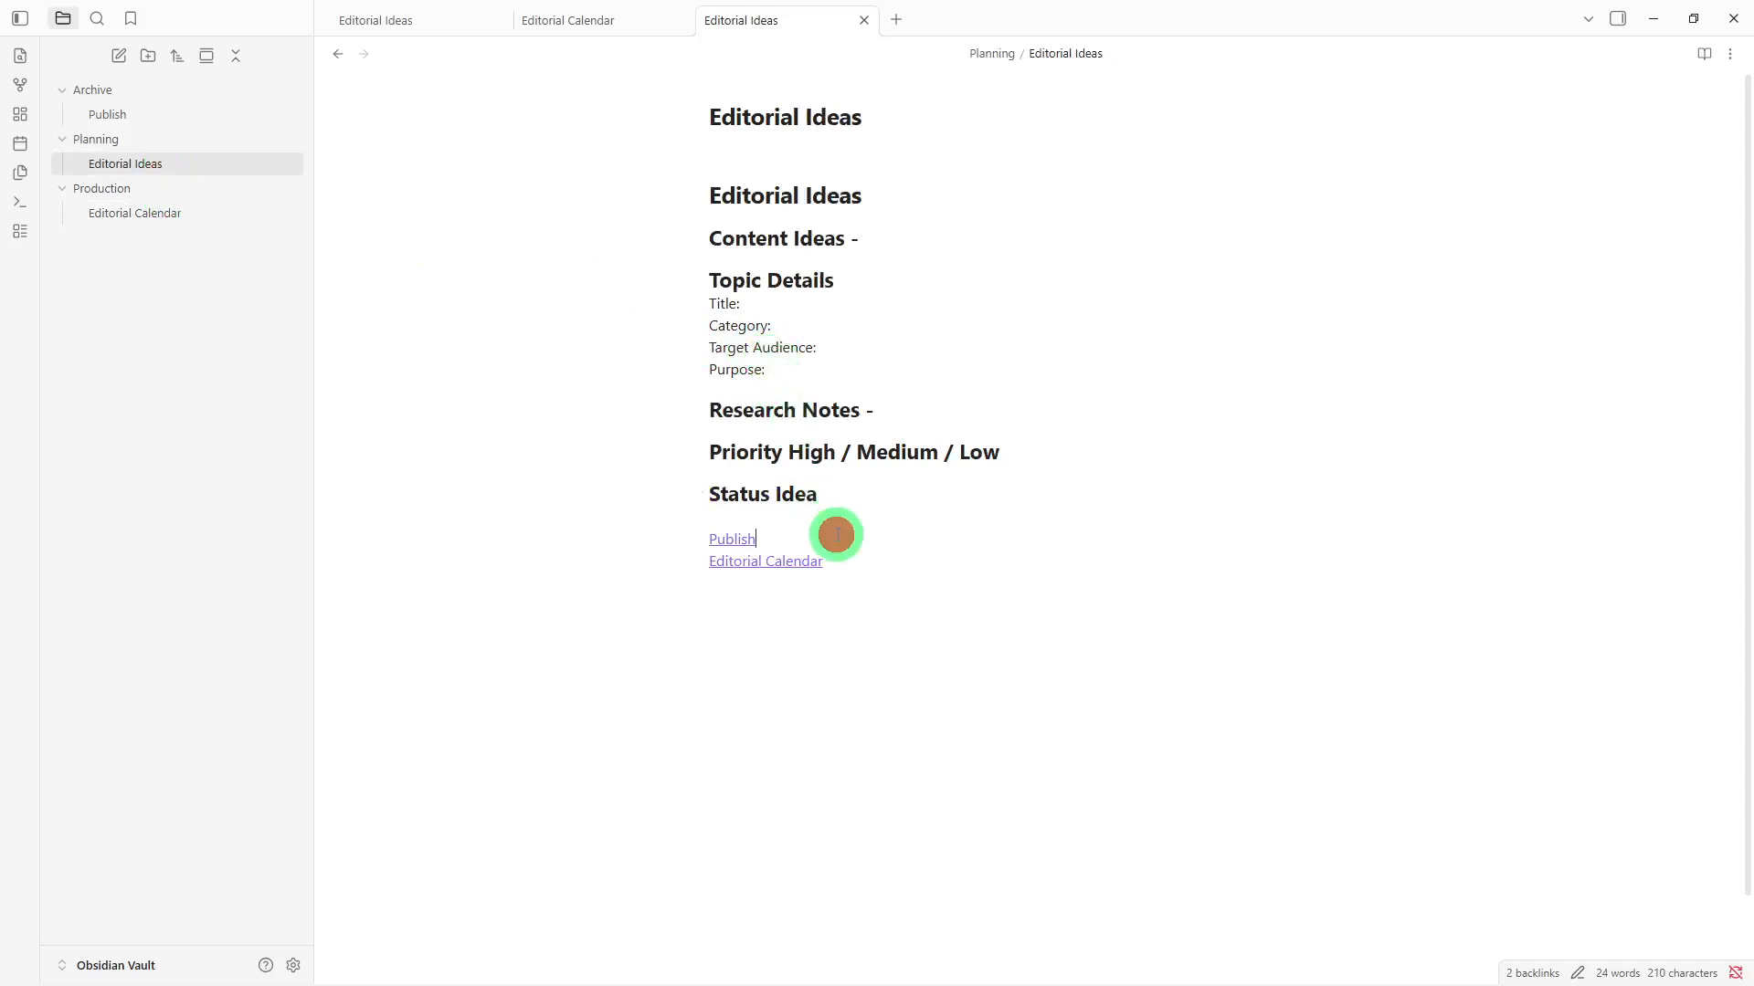
left_click(894, 558)
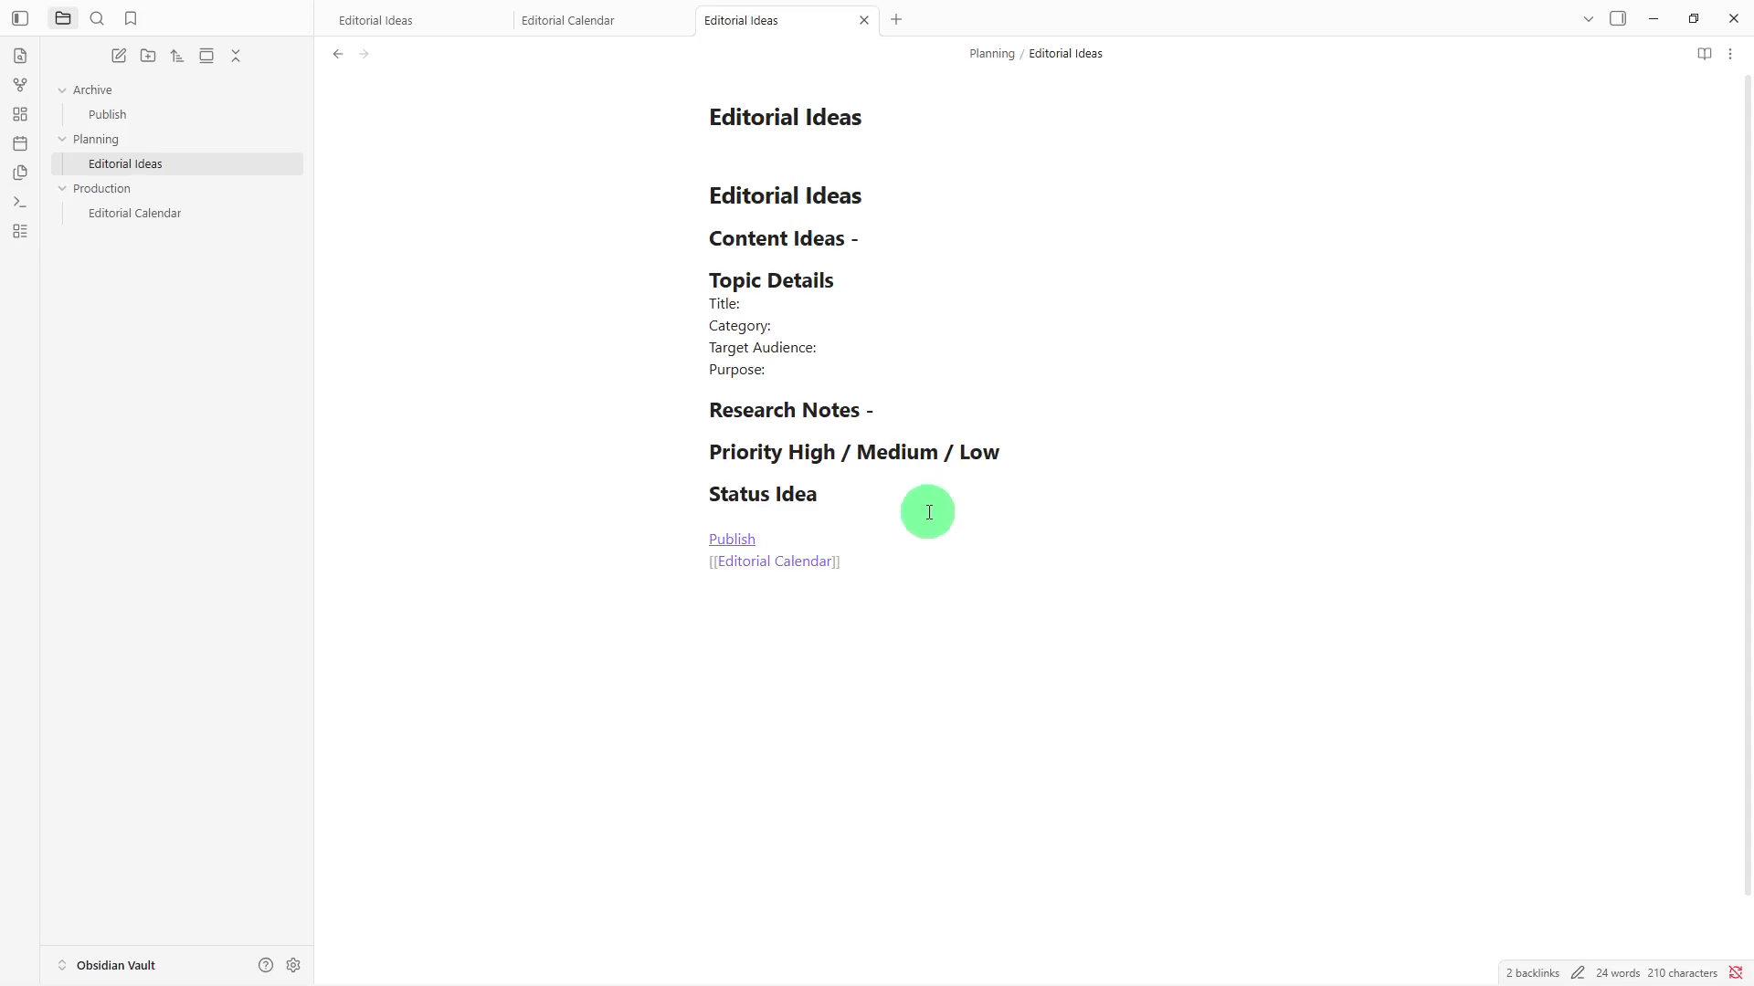
key("Return")
key("Return")
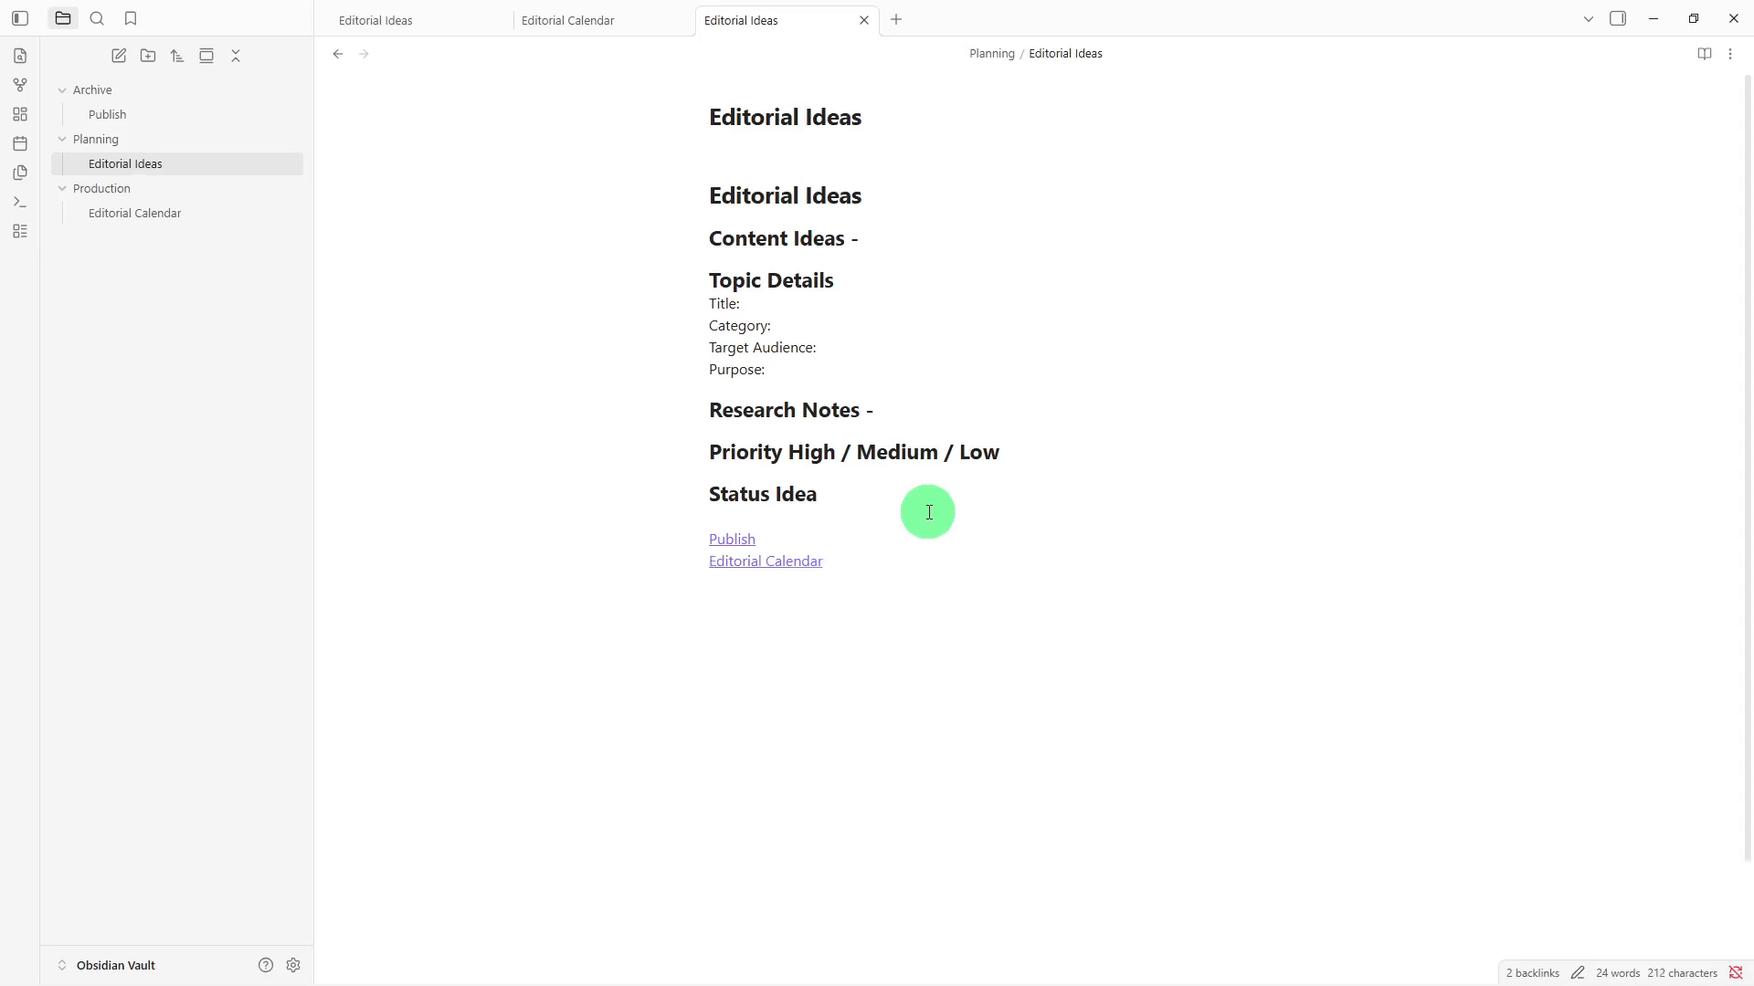